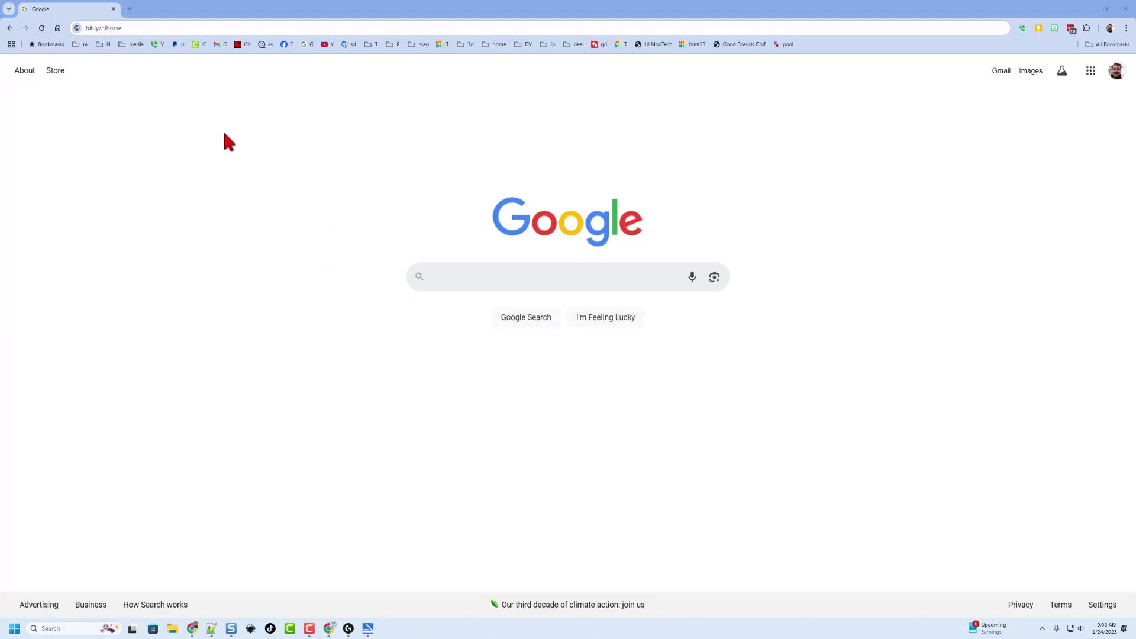
Open the shared horse design at bit.ly/hlhorse and give it the "Awesome, A+" reaction
click(125, 28)
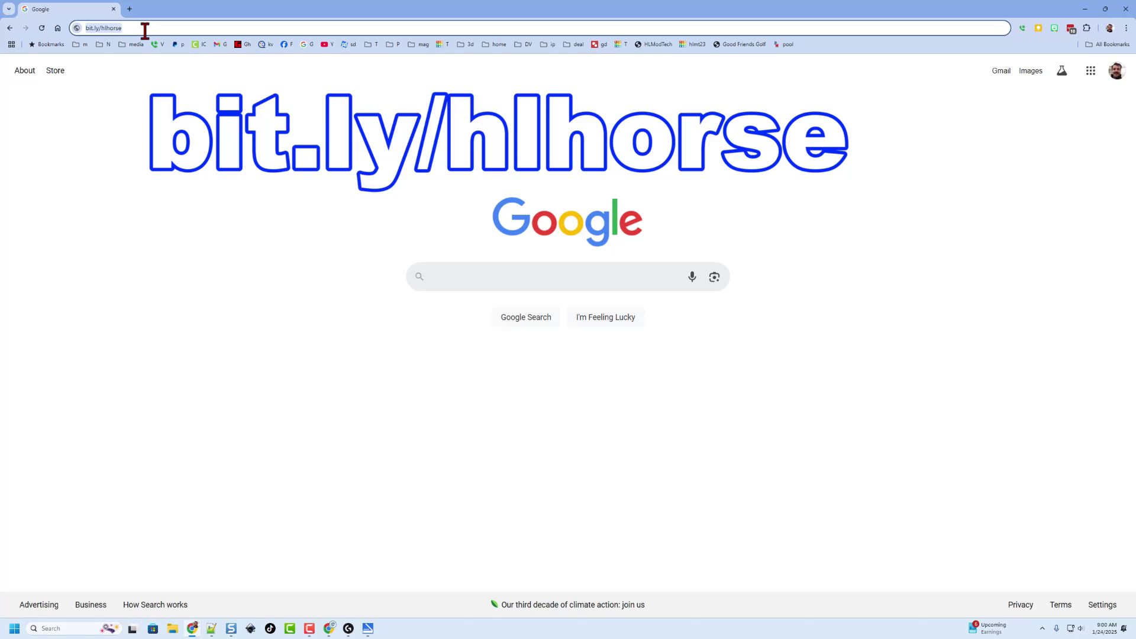
key(Return)
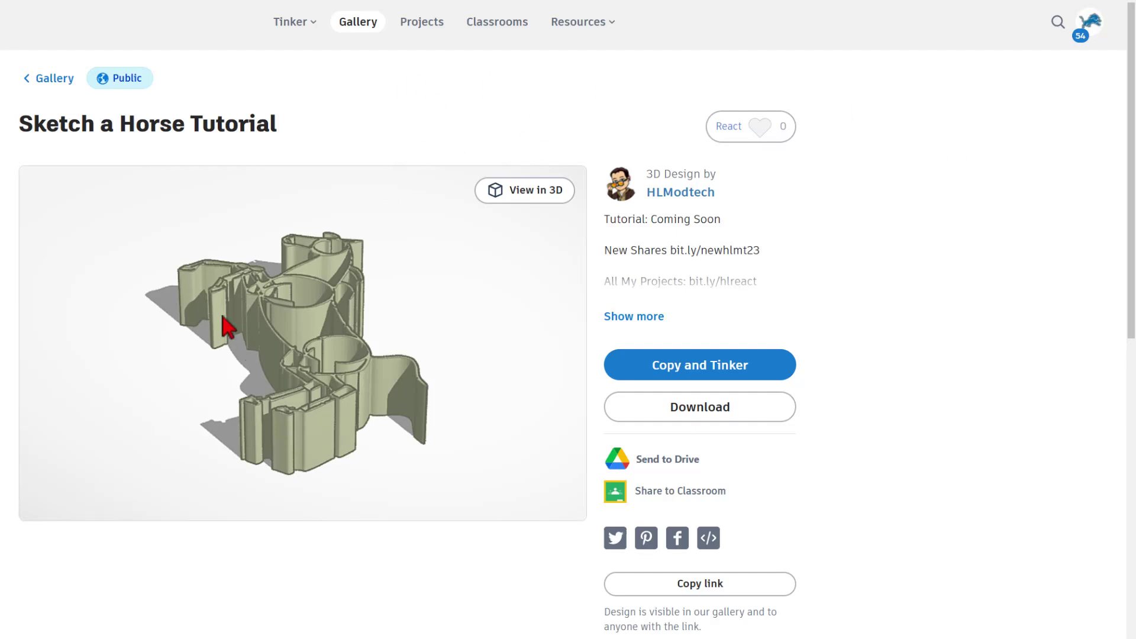
click(758, 124)
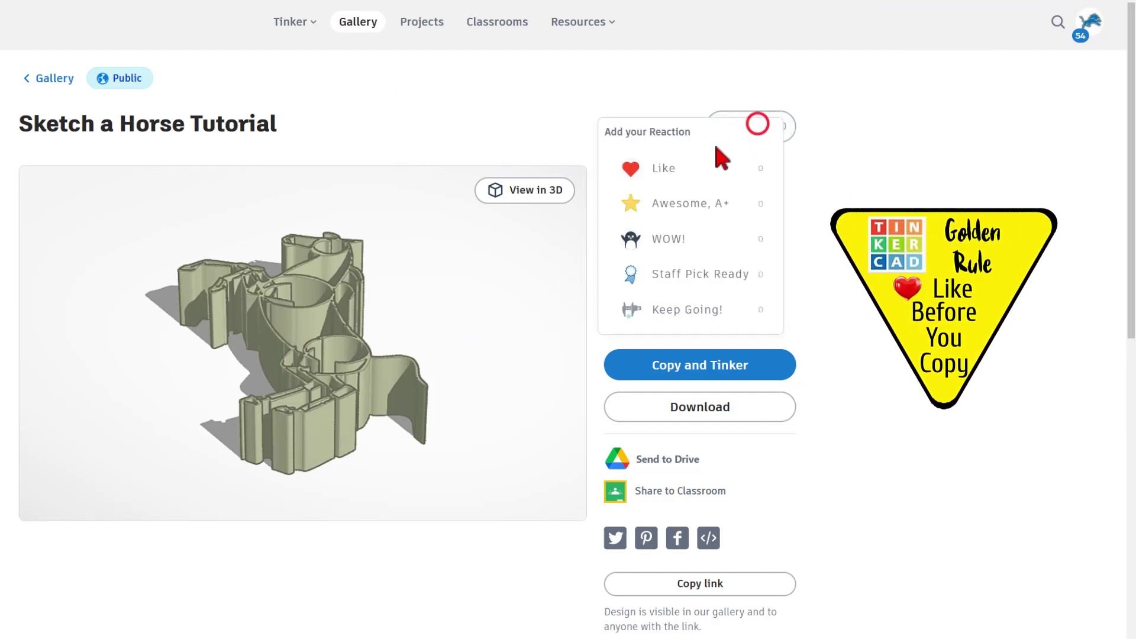
click(678, 209)
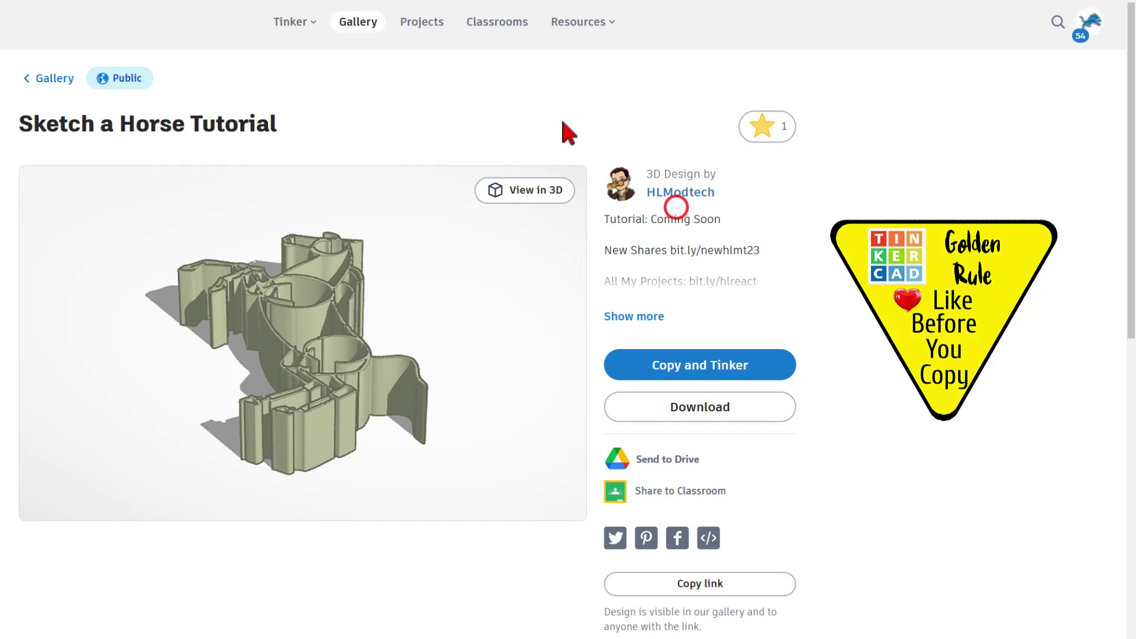
Copy the Sketch a Horse Tutorial design into the 3D editor and hide its notes
click(686, 372)
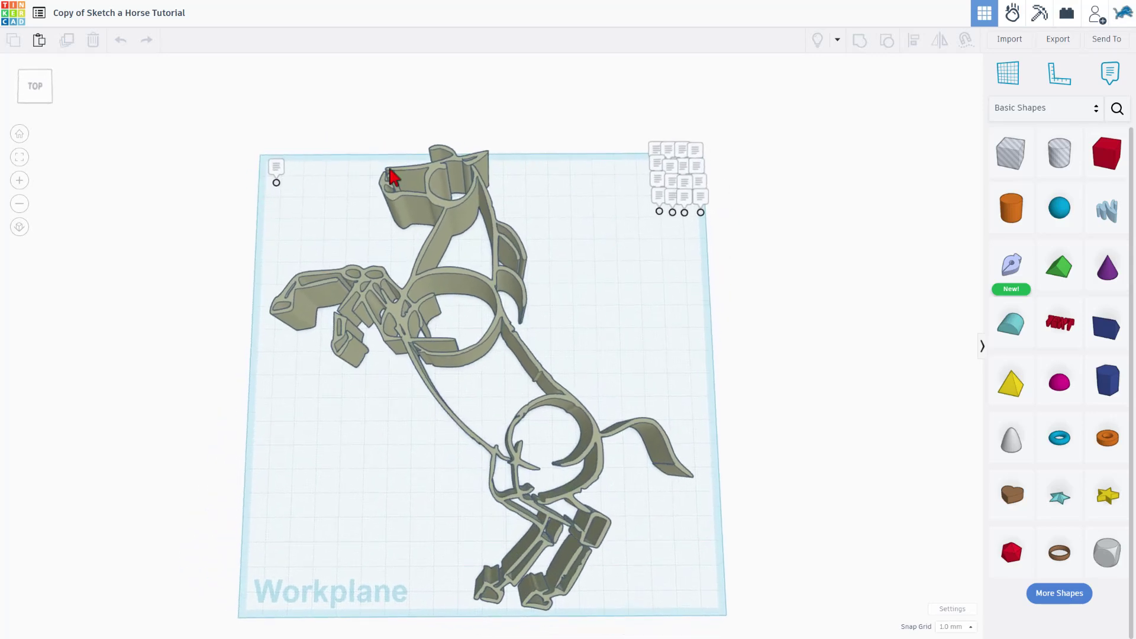
mouse_move(663, 171)
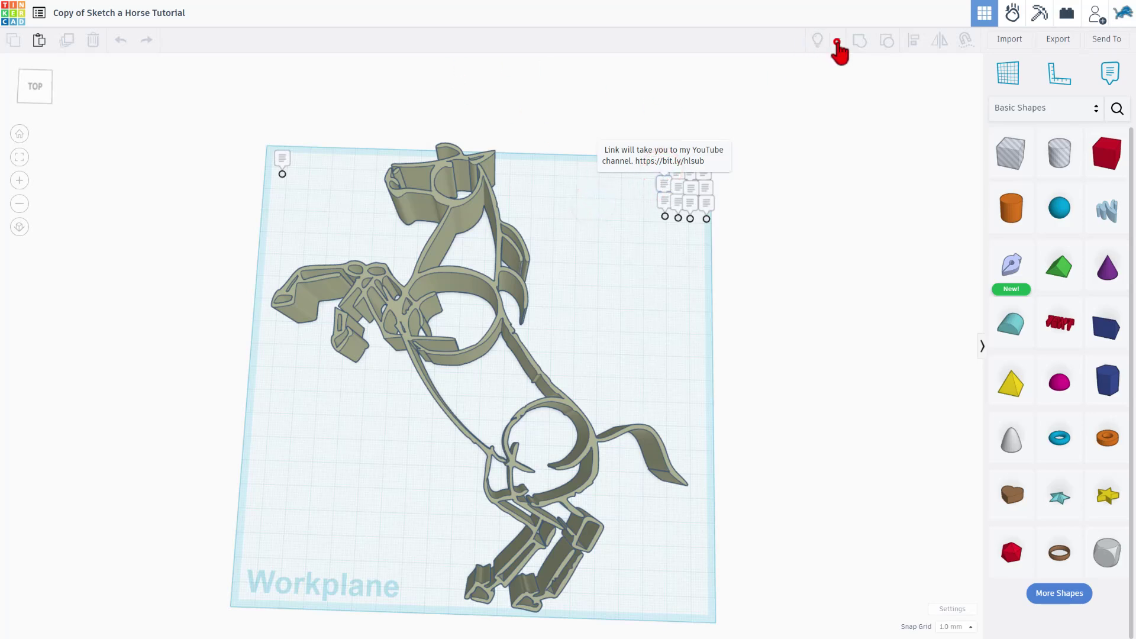
click(837, 40)
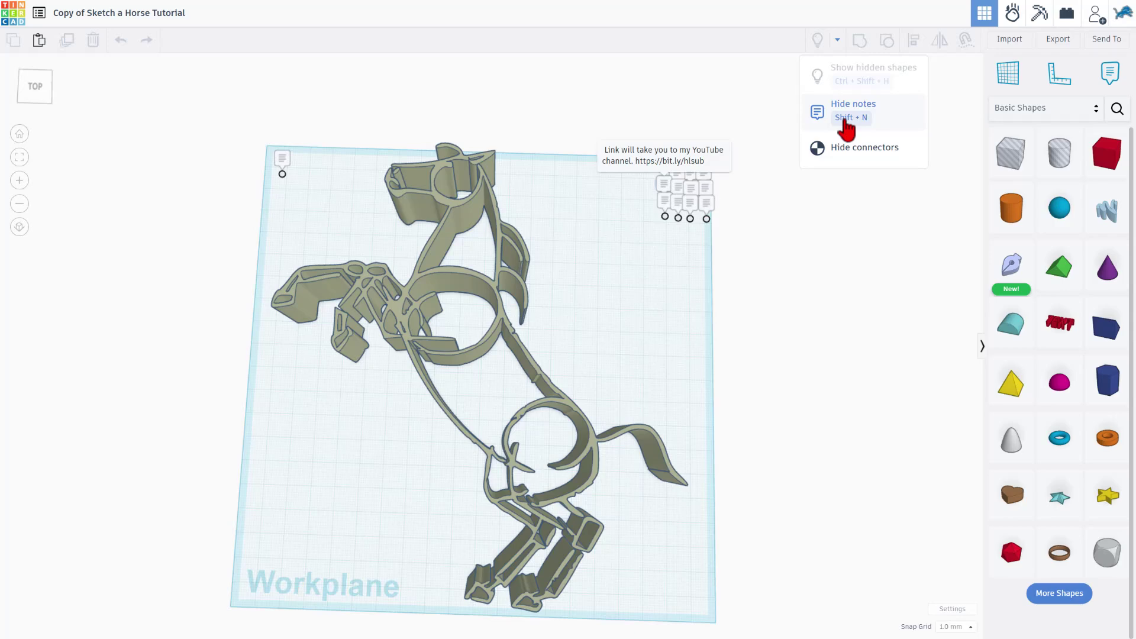
click(844, 118)
Add a solid sphere to the workplane, enlarge it and place it inside the horse's chest circle
mouse_move(608, 239)
right_down()
mouse_move(678, 211)
mouse_move(617, 229)
mouse_move(616, 247)
right_up()
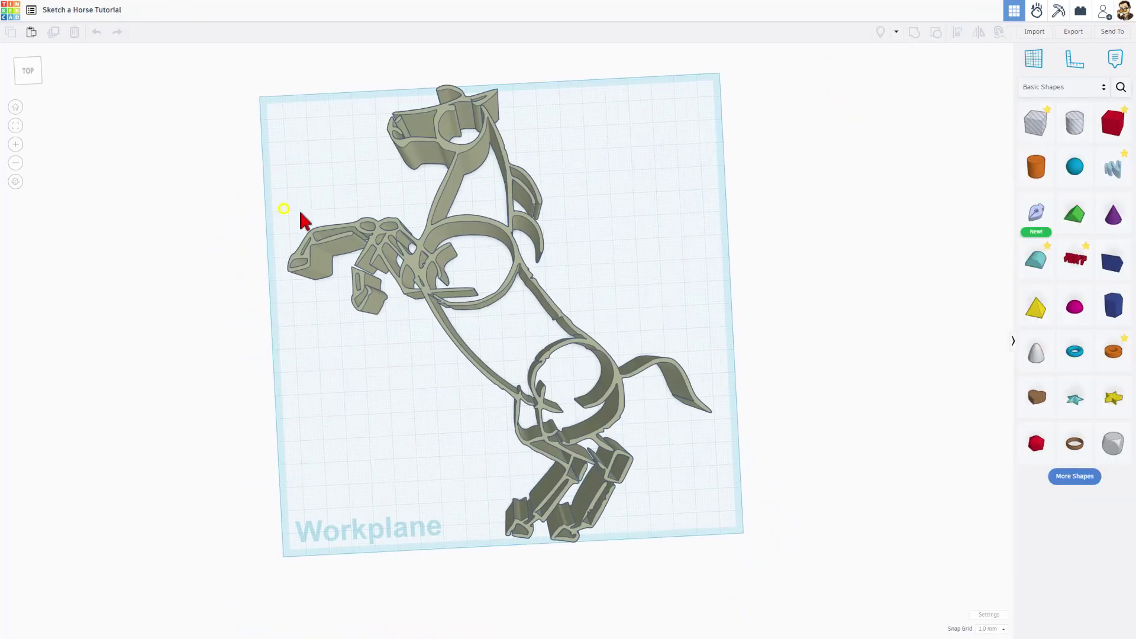
right_drag(300, 221, 290, 220)
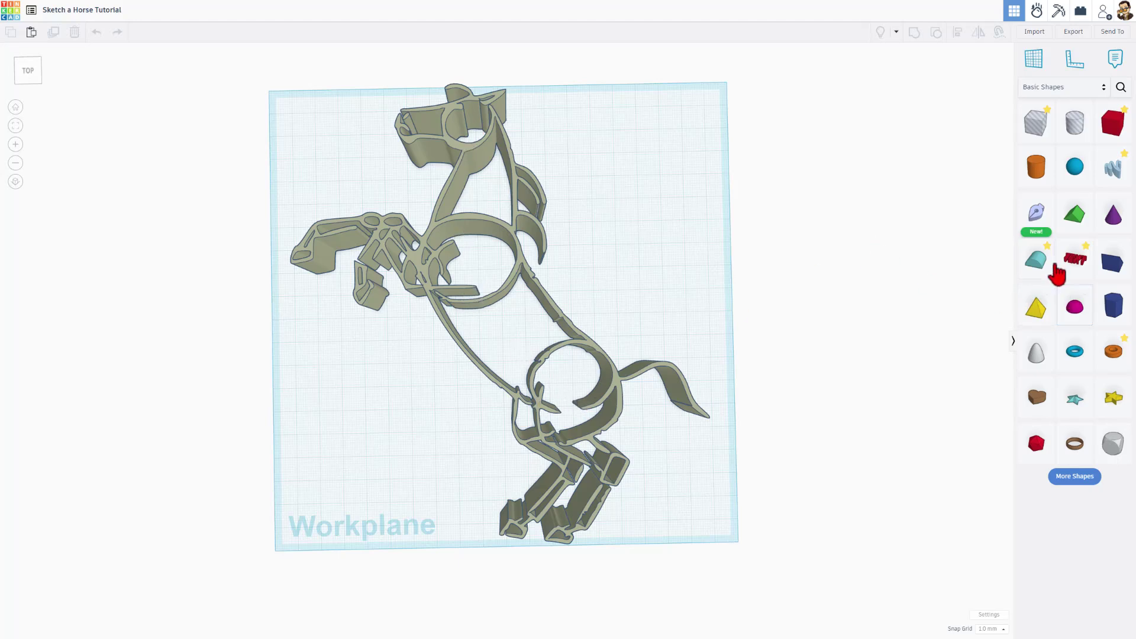
drag(1074, 169, 588, 267)
right_drag(592, 272, 527, 250)
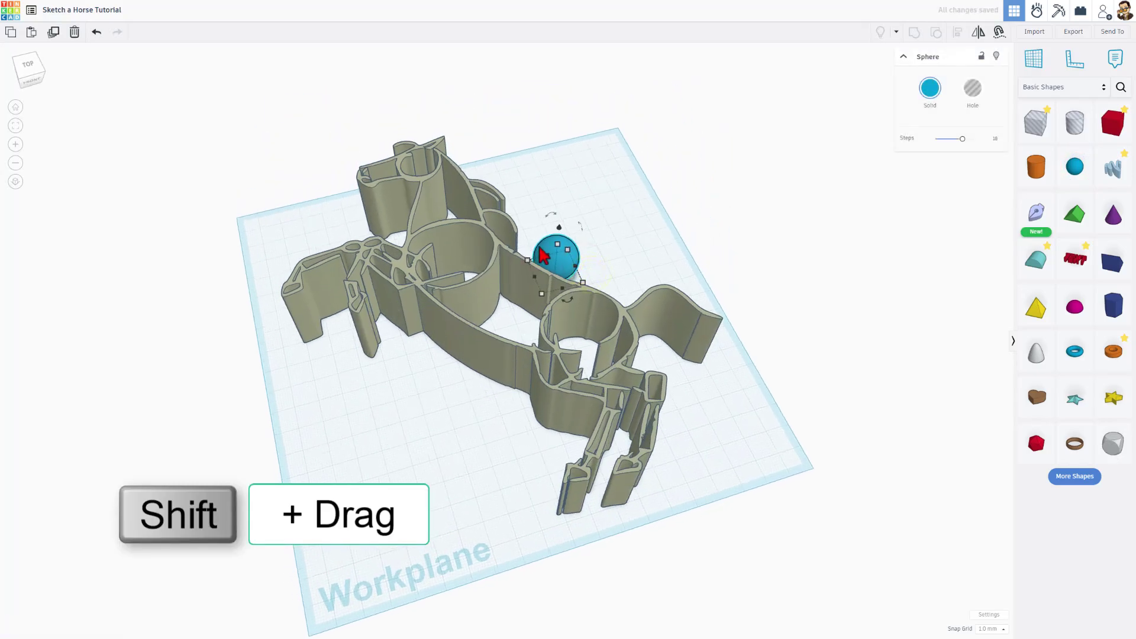
shift+drag(556, 245, 454, 248)
click(487, 343)
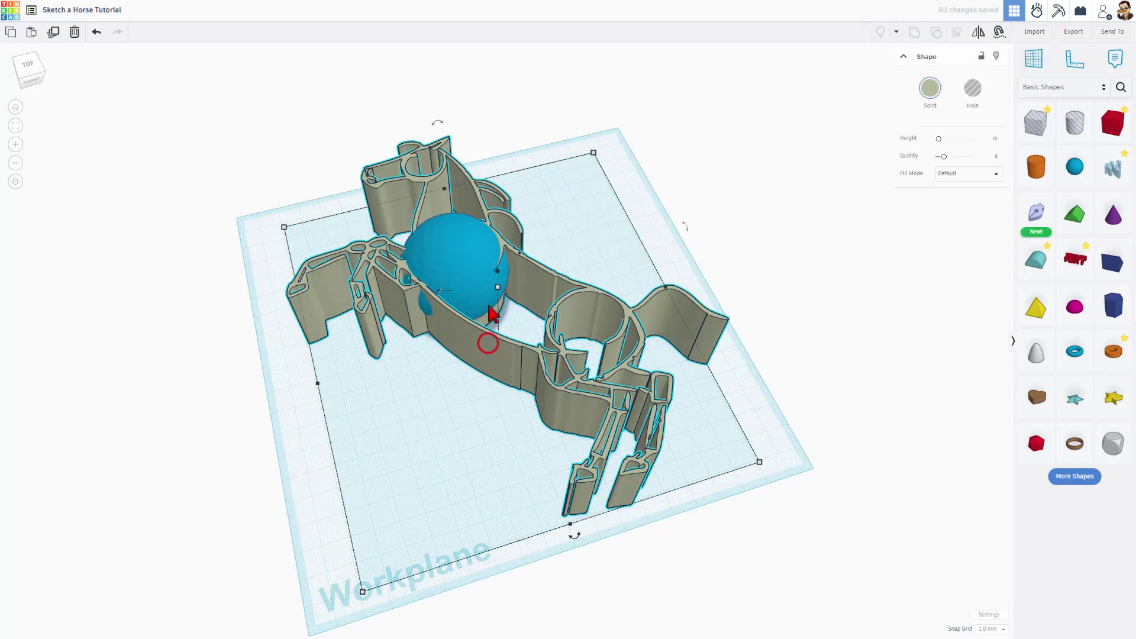
click(621, 229)
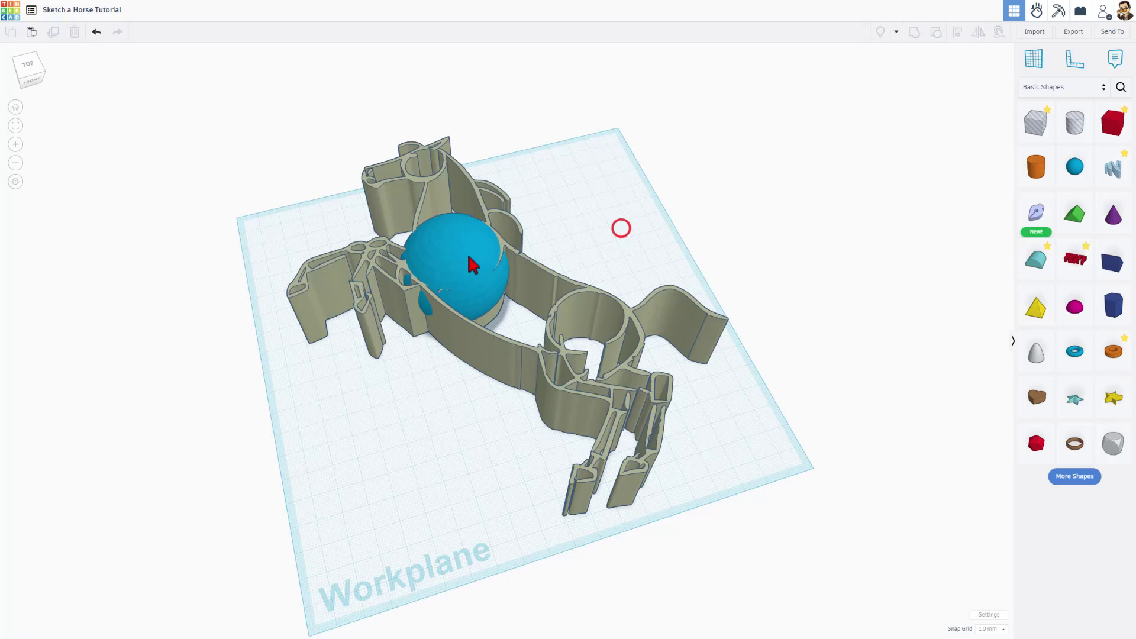
Resize the chest sphere proportionally to about 42 mm tall so it fits within the horse's chest circle
click(467, 255)
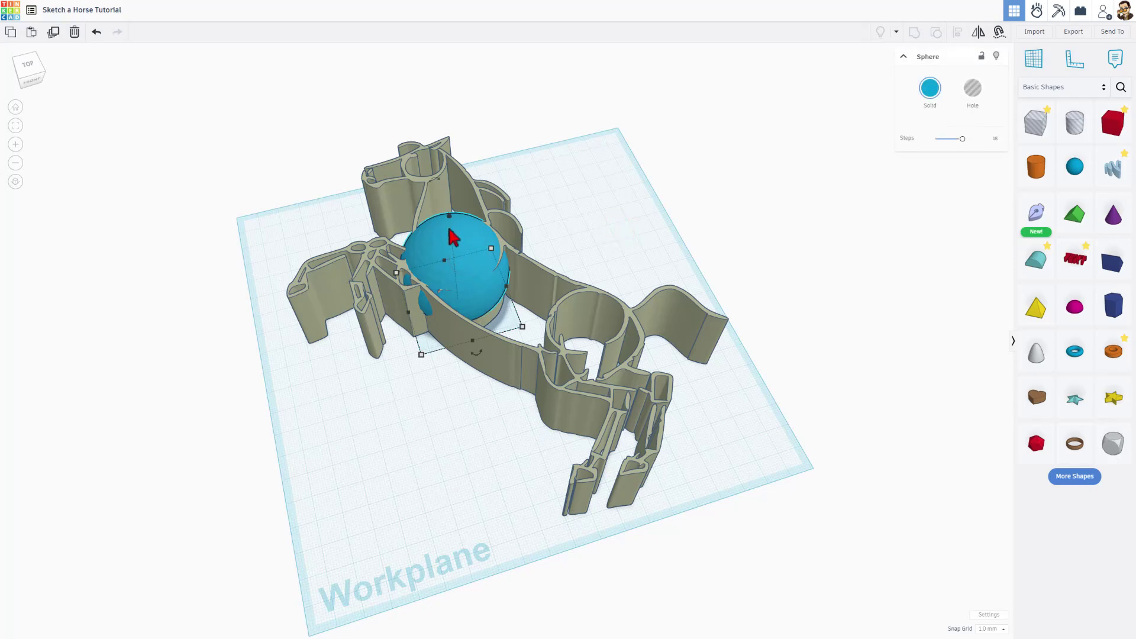
drag(453, 236, 461, 256)
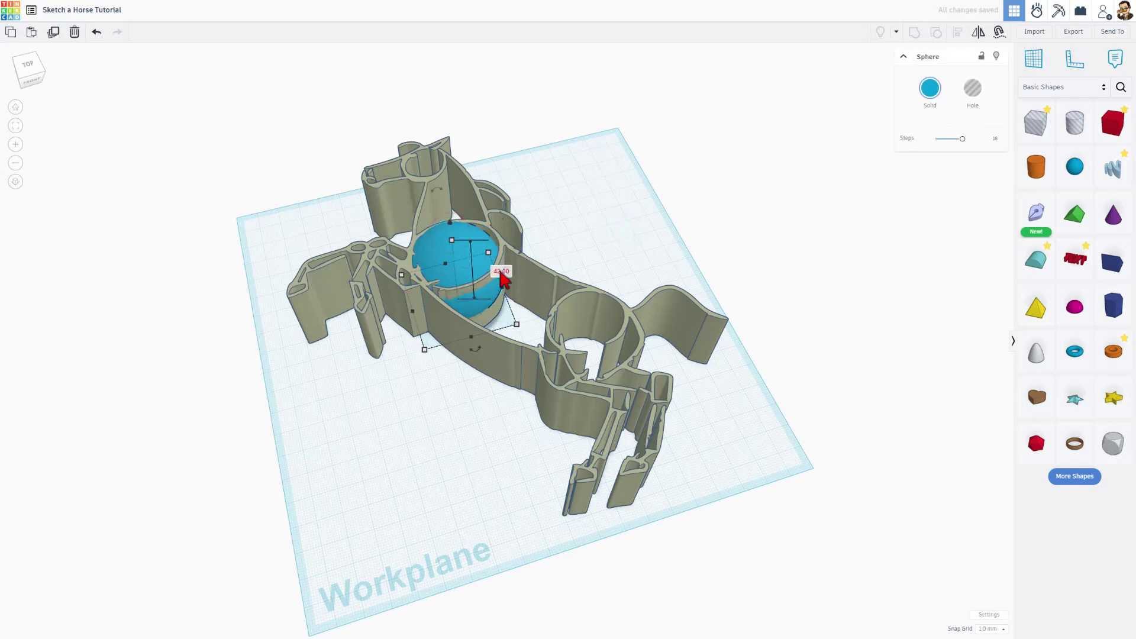
click(554, 228)
right_drag(484, 246, 478, 271)
click(477, 272)
right_drag(552, 252, 490, 361)
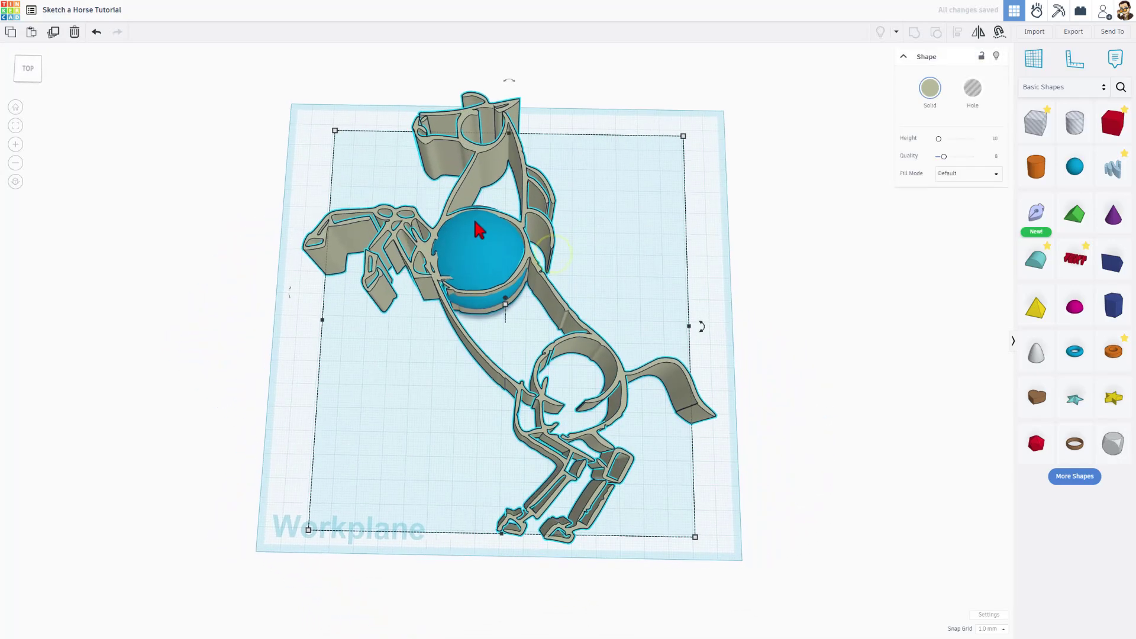
Duplicate the chest sphere and move the copy onto the circle in the horse's head
click(485, 254)
key(ctrl+d)
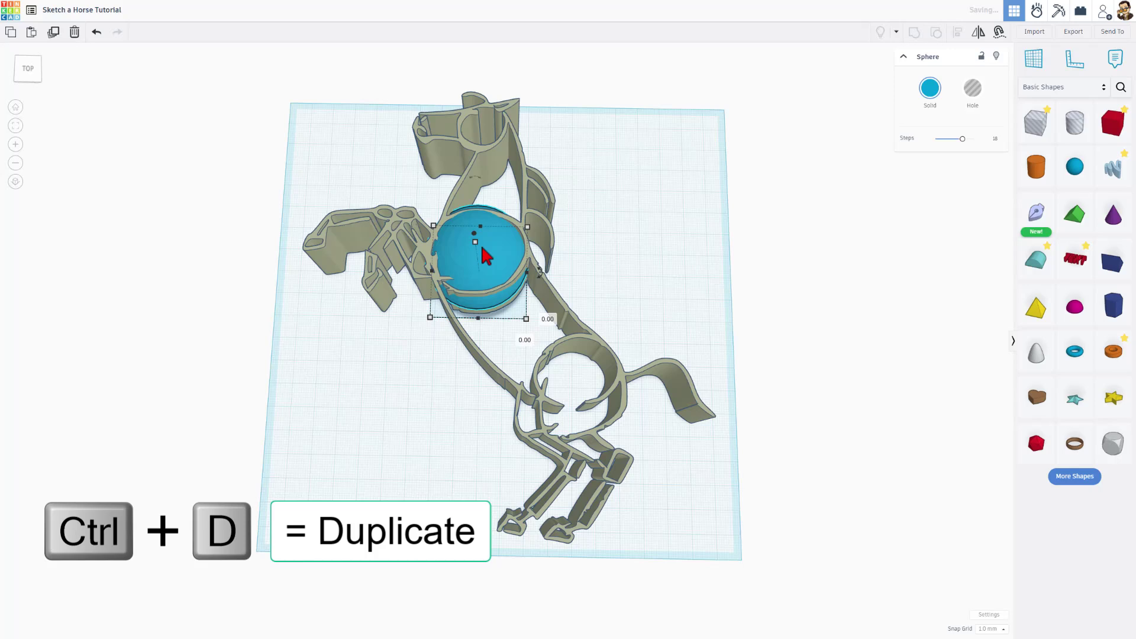
click(626, 233)
right_drag(625, 234, 530, 259)
click(506, 261)
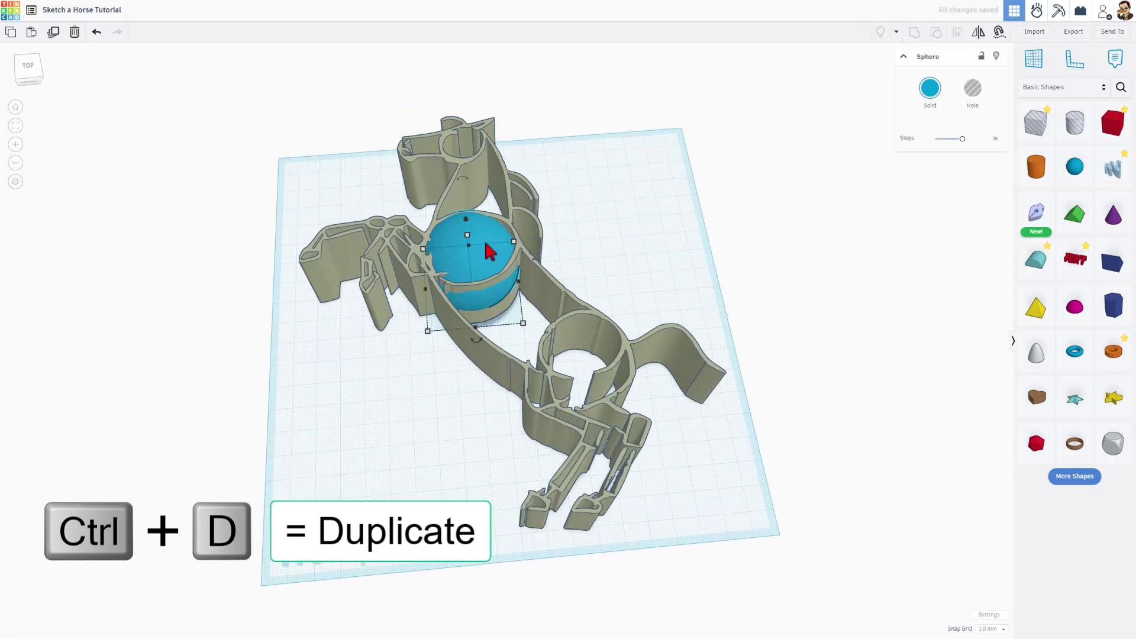
key(ctrl+d)
drag(488, 251, 475, 142)
Scale the head sphere about its center to about 30 mm tall and shift it about 5 mm within the head circle
right_drag(510, 170, 624, 97)
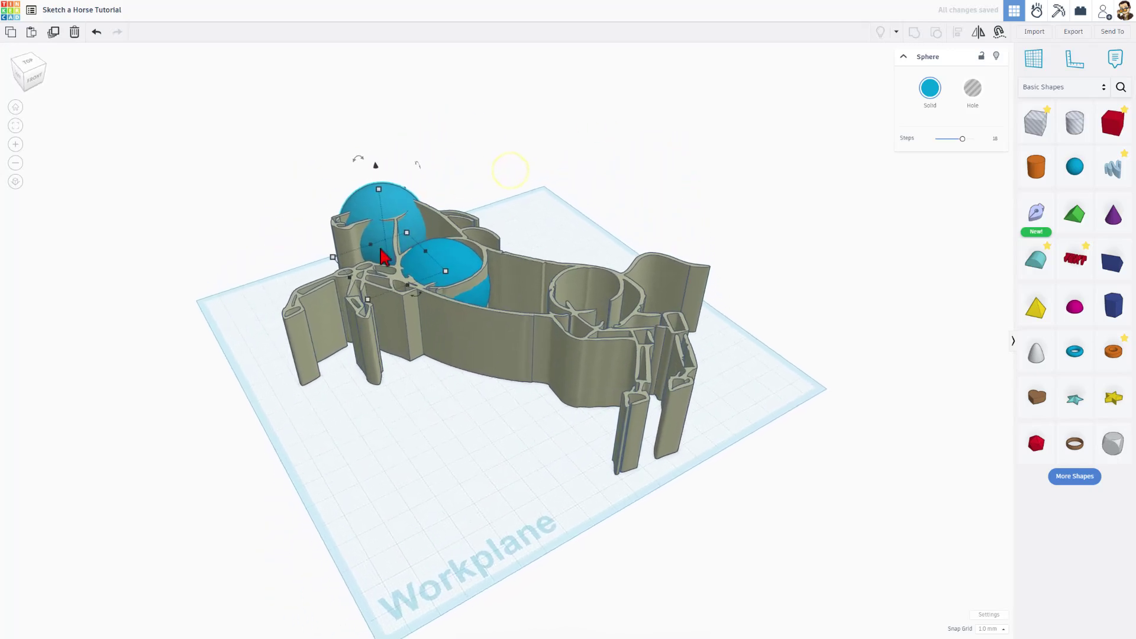
right_drag(471, 196, 418, 199)
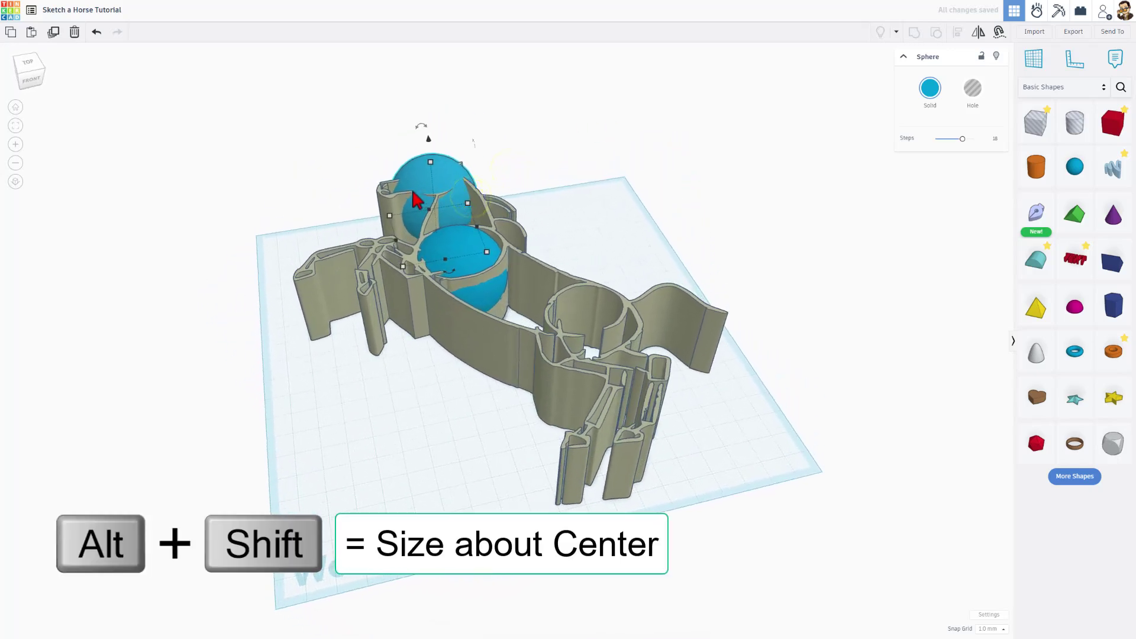
alt+shift+drag(434, 171, 437, 179)
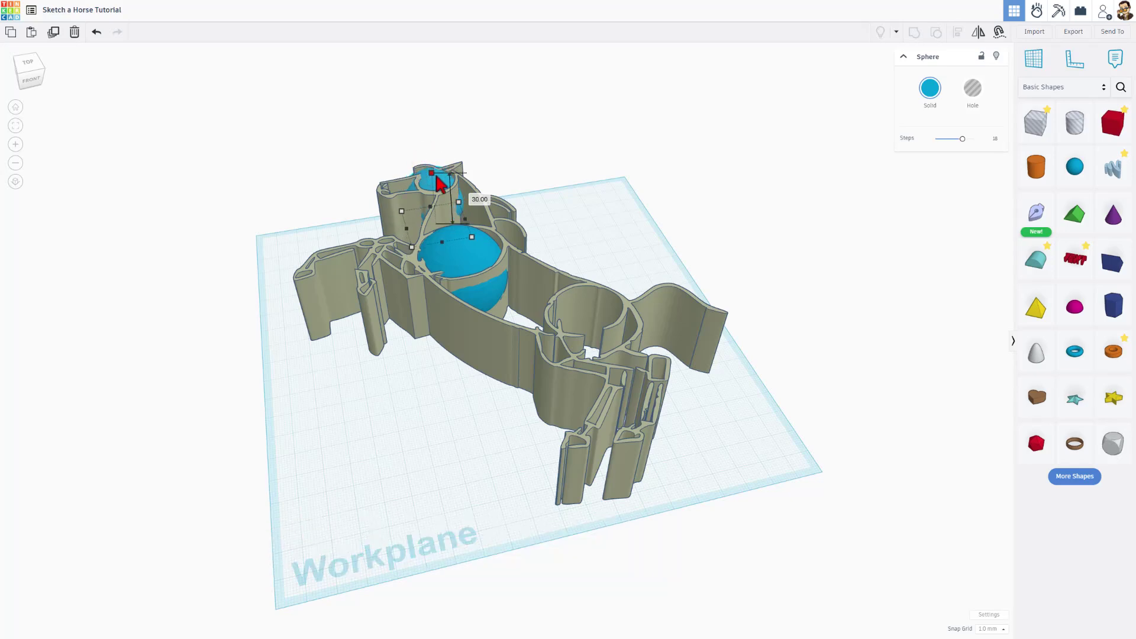
right_drag(517, 180, 446, 147)
key(ctrl+d)
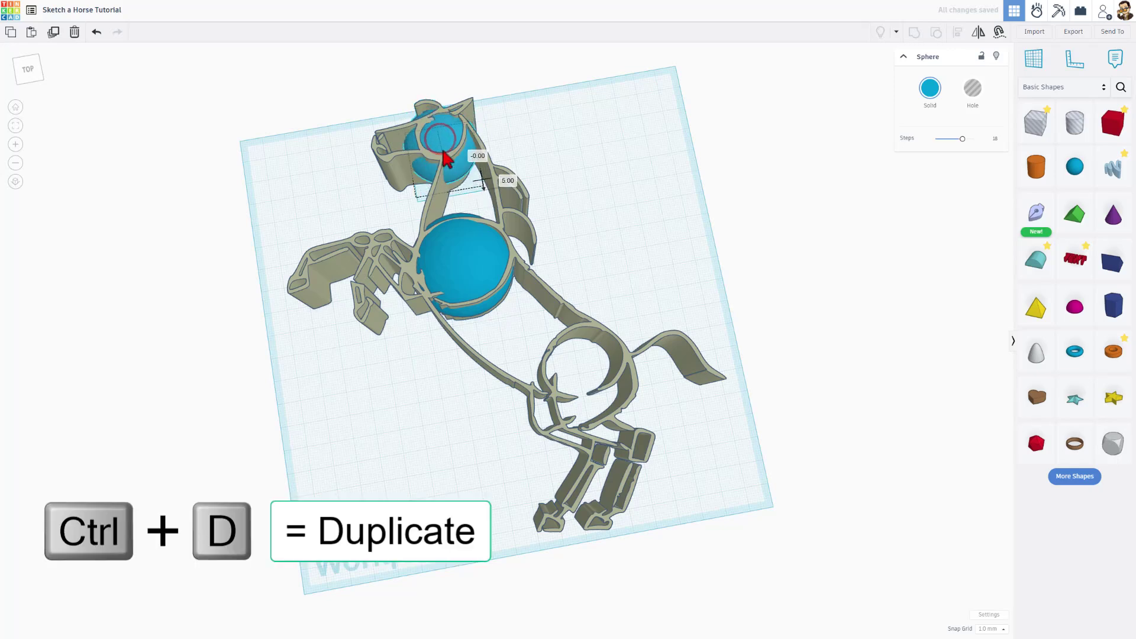
click(663, 176)
Duplicate the chest sphere and move the copy about 42 mm across and 54 mm down onto the hip circle
click(467, 261)
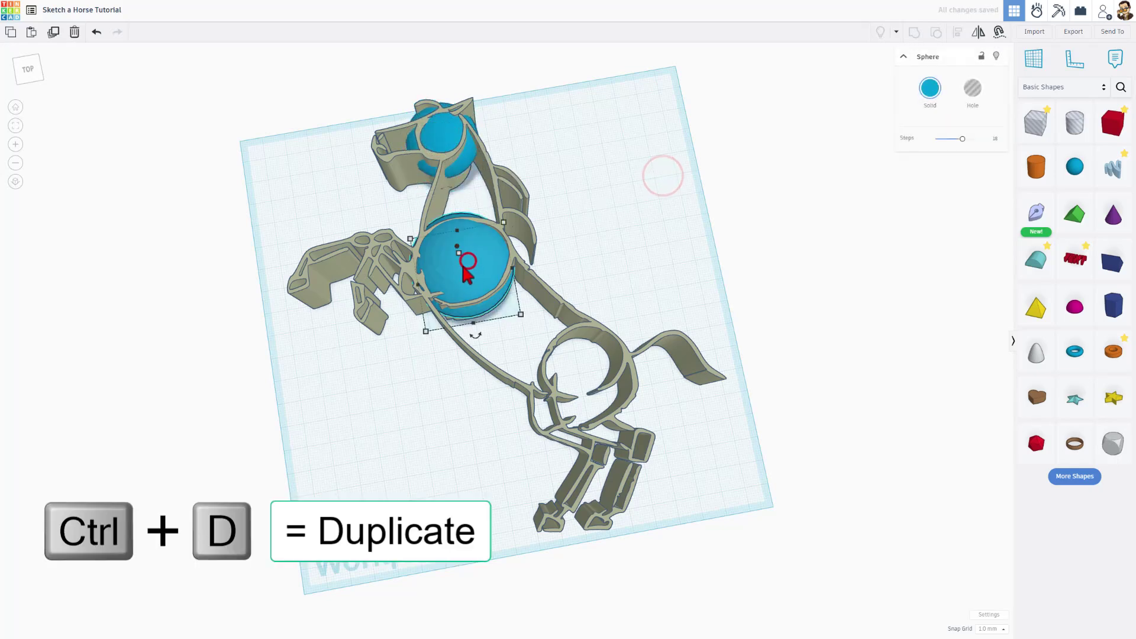
key(ctrl+d)
drag(465, 267, 600, 393)
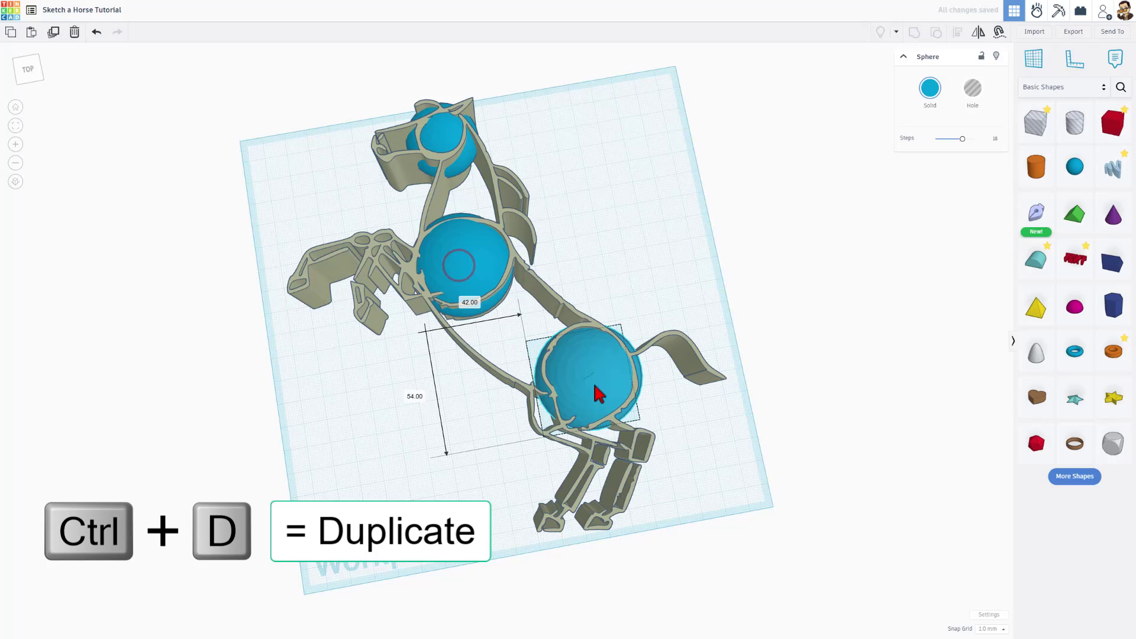
Shrink the hip sphere proportionally about its center so it fits inside the horse's hip circle
right_drag(599, 394, 642, 284)
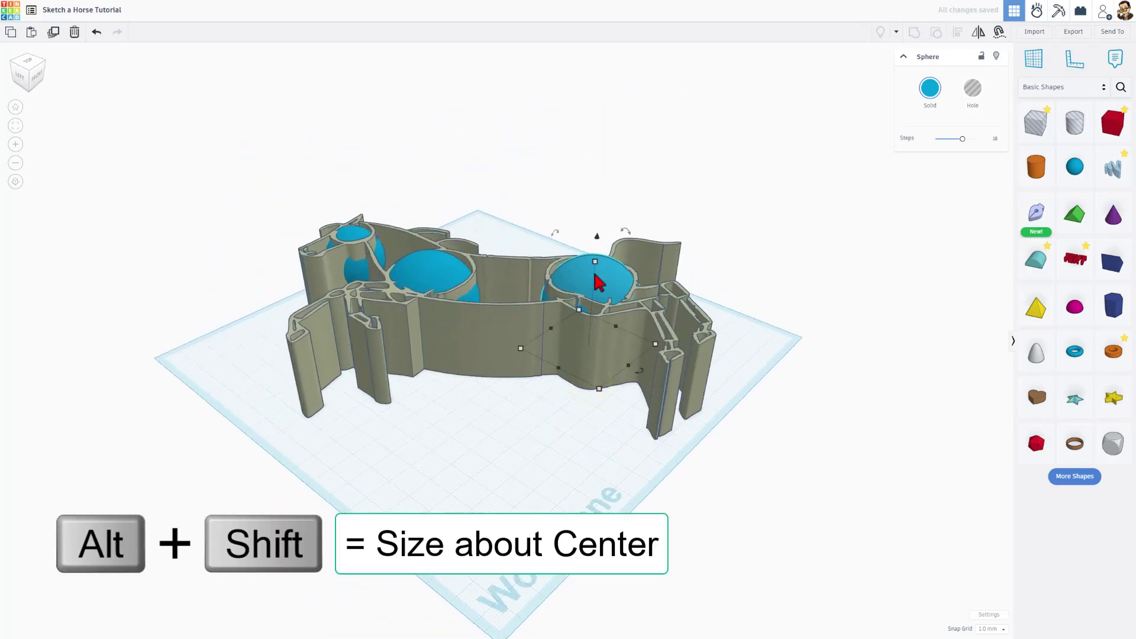
alt+shift+drag(595, 262, 600, 291)
right_drag(600, 276, 409, 330)
right_drag(426, 375, 434, 265)
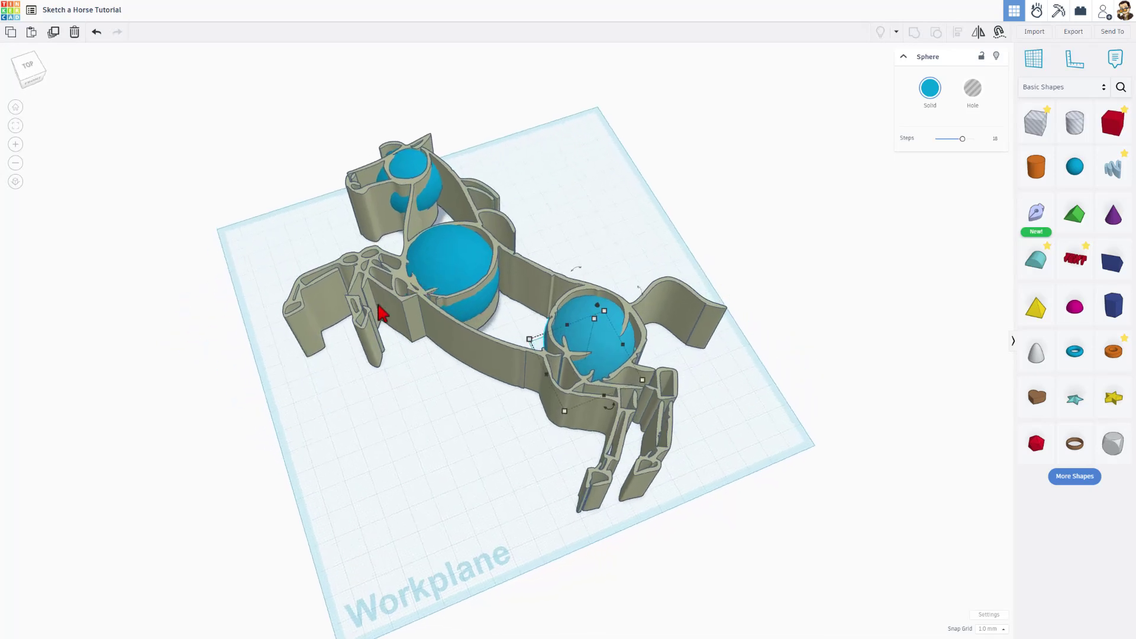
right_drag(548, 417, 532, 379)
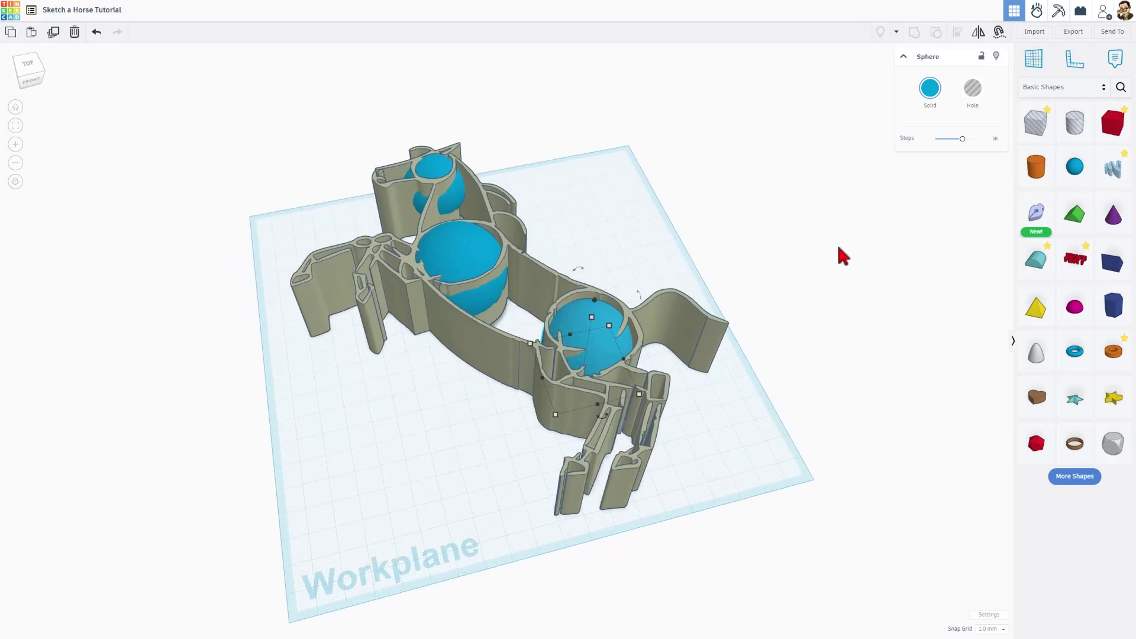
Start a sketch at the horse's front legs and trace the lower foreleg with Bezier curves from the hoof up its outer edge
mouse_move(1032, 222)
mouse_down()
mouse_move(812, 213)
mouse_move(393, 259)
mouse_move(413, 266)
mouse_move(408, 256)
mouse_up()
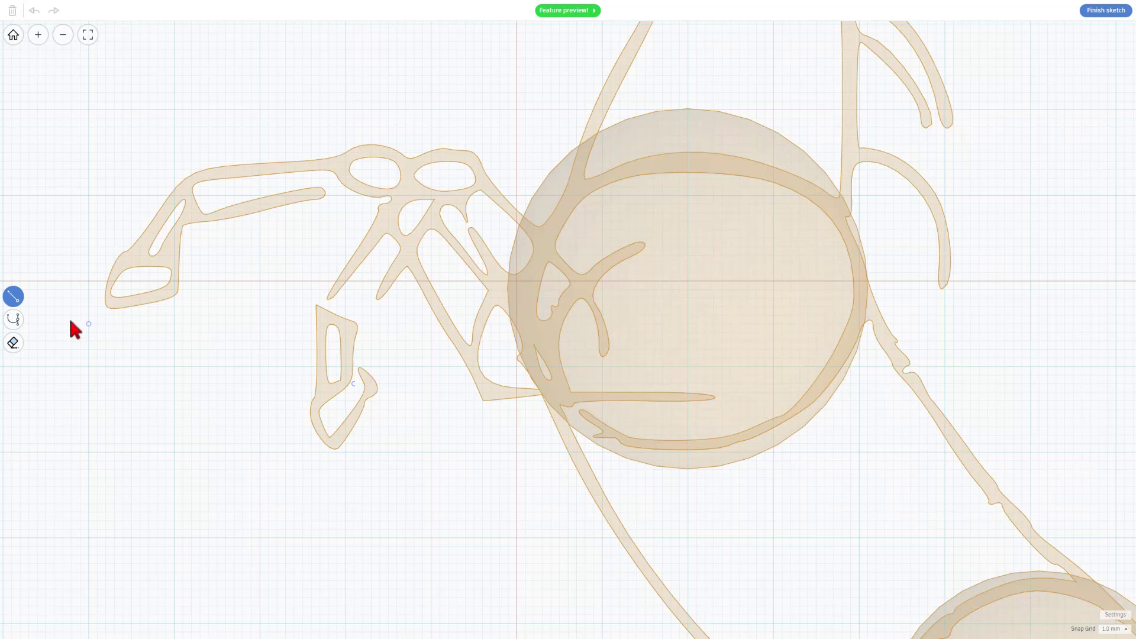
click(15, 319)
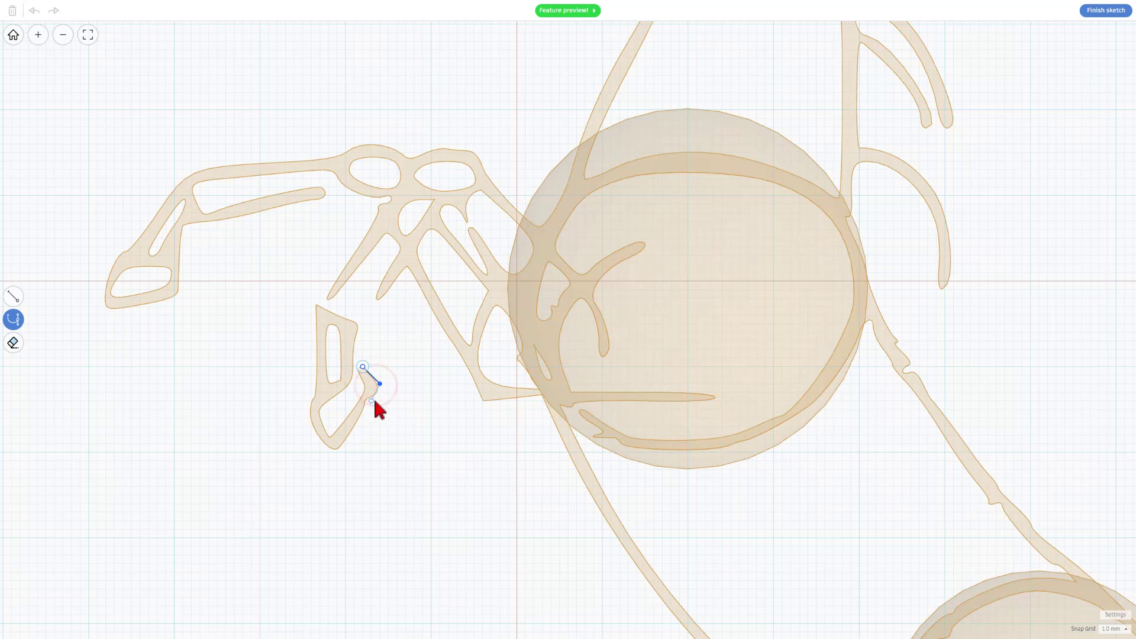
click(369, 400)
click(336, 452)
click(311, 418)
drag(319, 307, 311, 281)
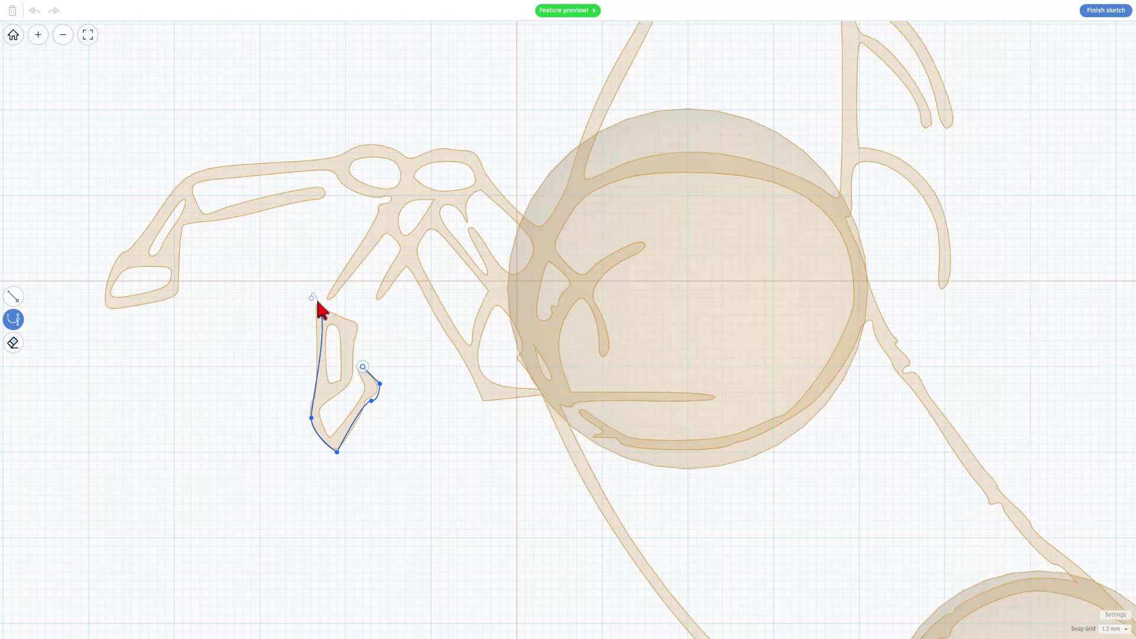
Continue the foreleg outline over the knee into the chest sphere, return along the leg's underside, and close it at the starting point
click(380, 204)
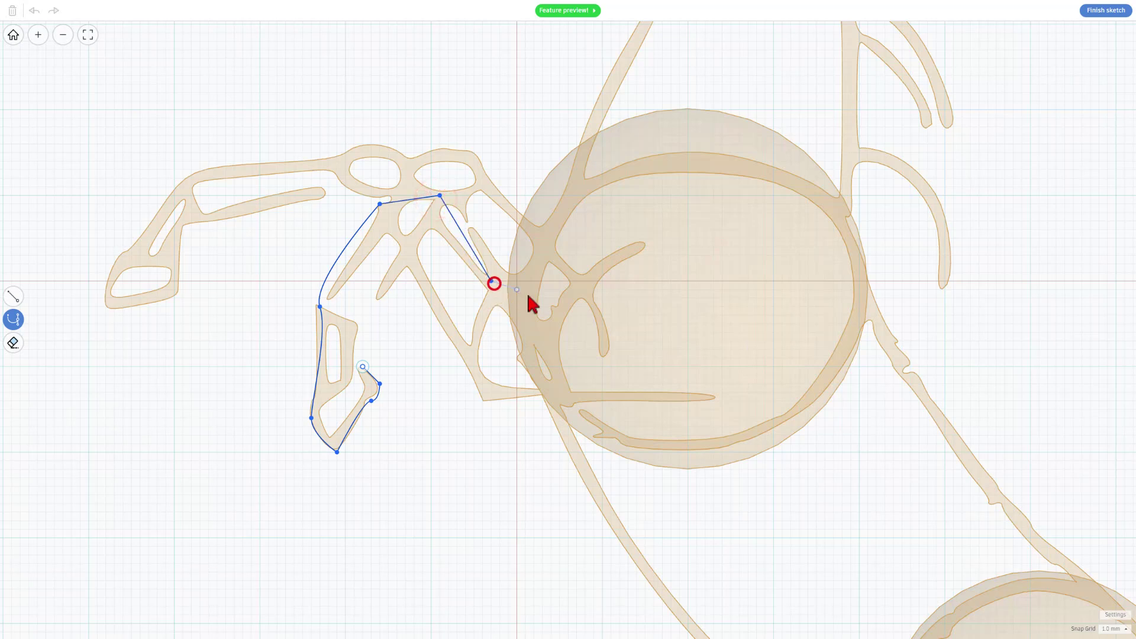
click(534, 324)
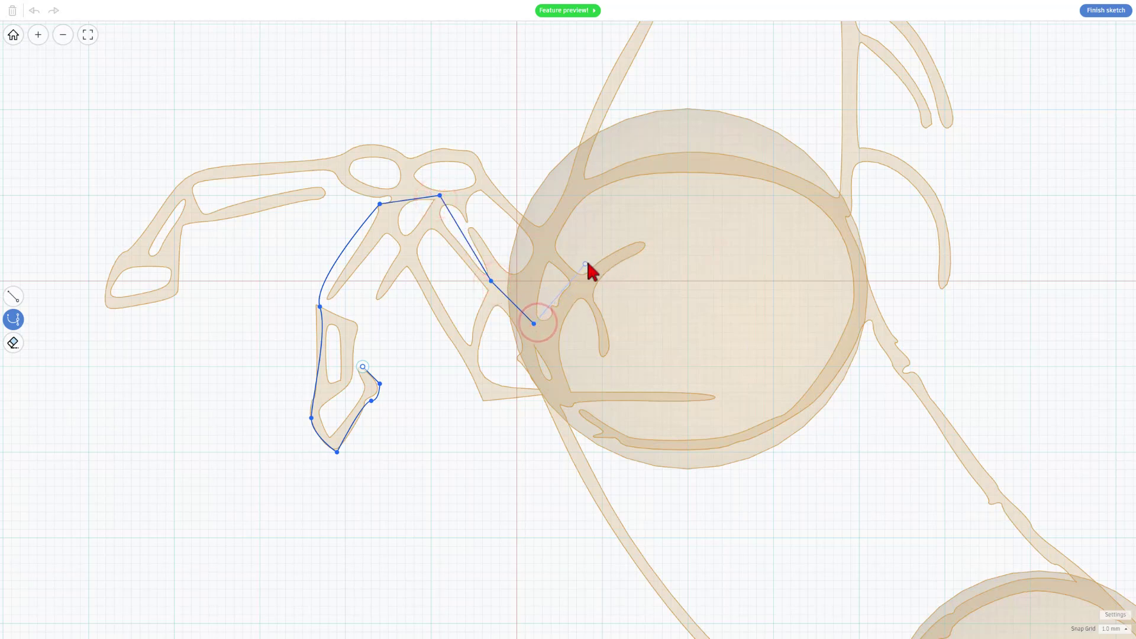
click(653, 238)
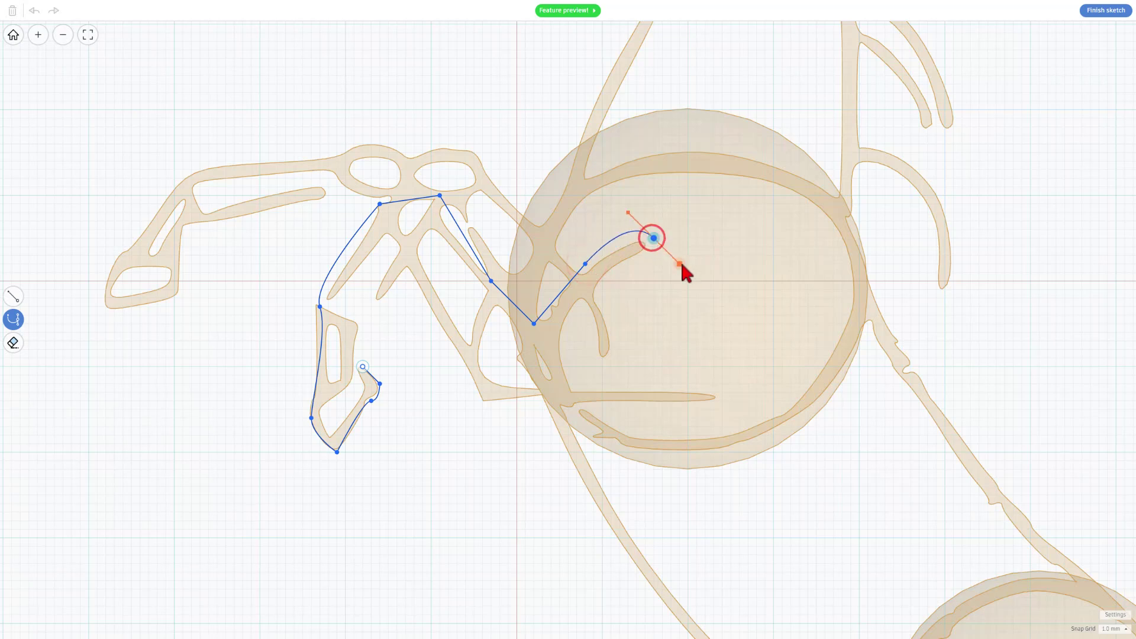
click(718, 399)
drag(715, 400, 676, 407)
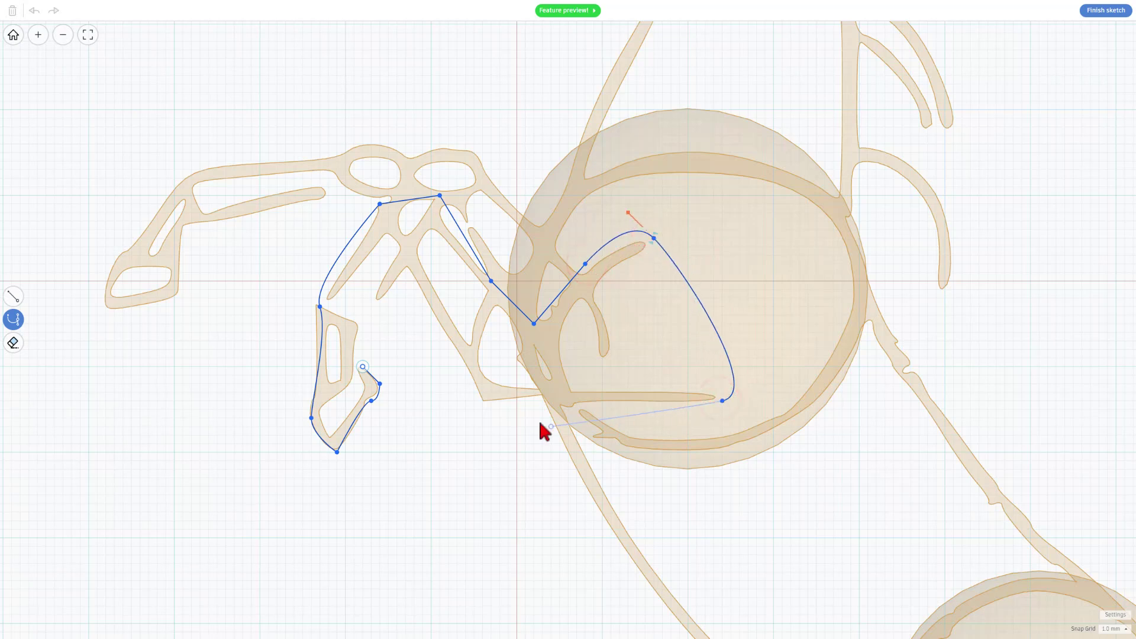
click(483, 401)
click(406, 265)
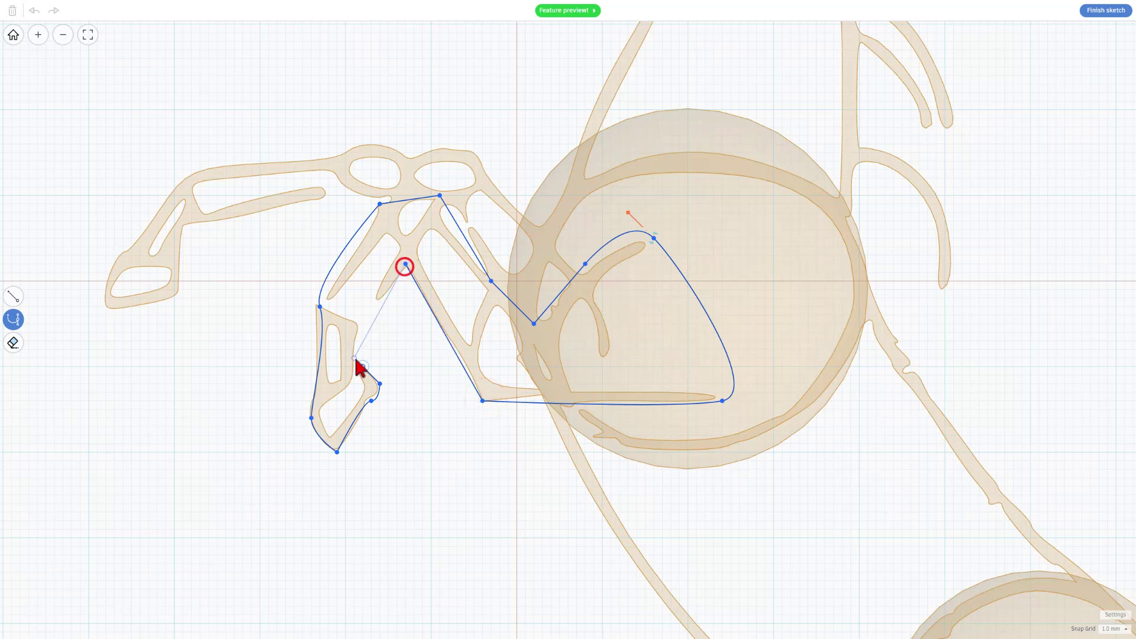
click(363, 366)
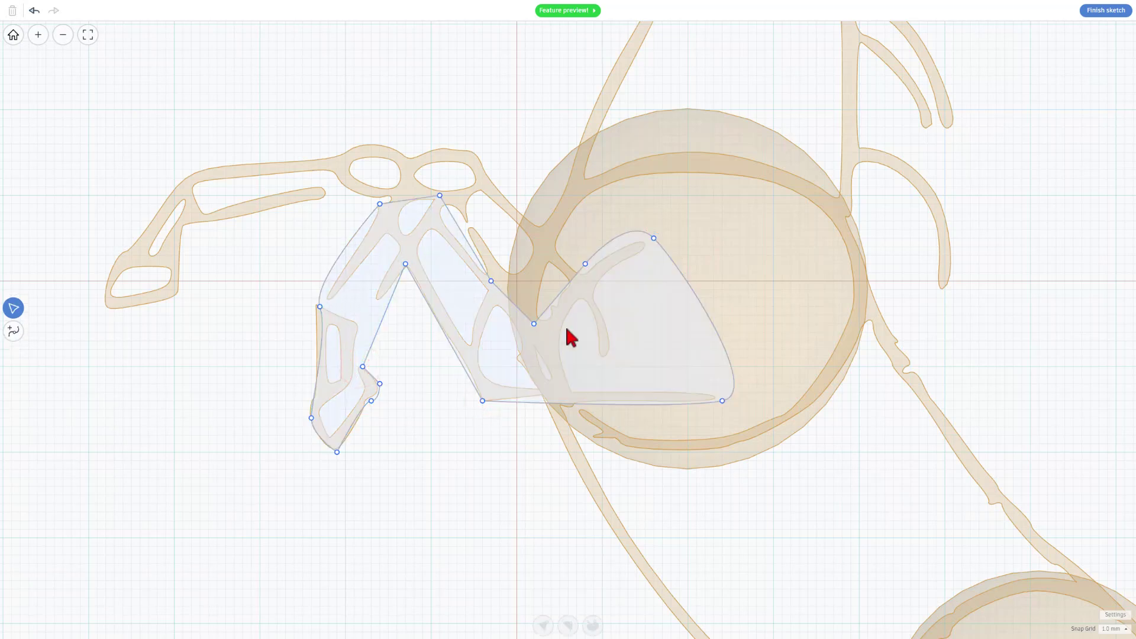
Round the top of the bent front leg's knee by converting its two corner points to curve points and adjusting their position and handles
click(442, 196)
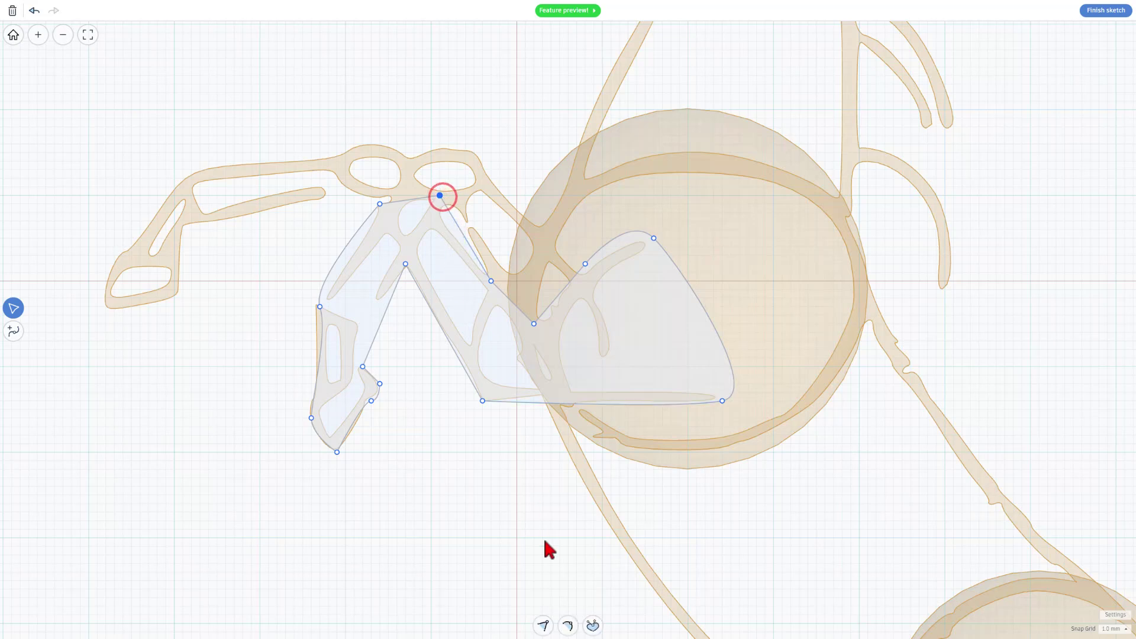
click(574, 627)
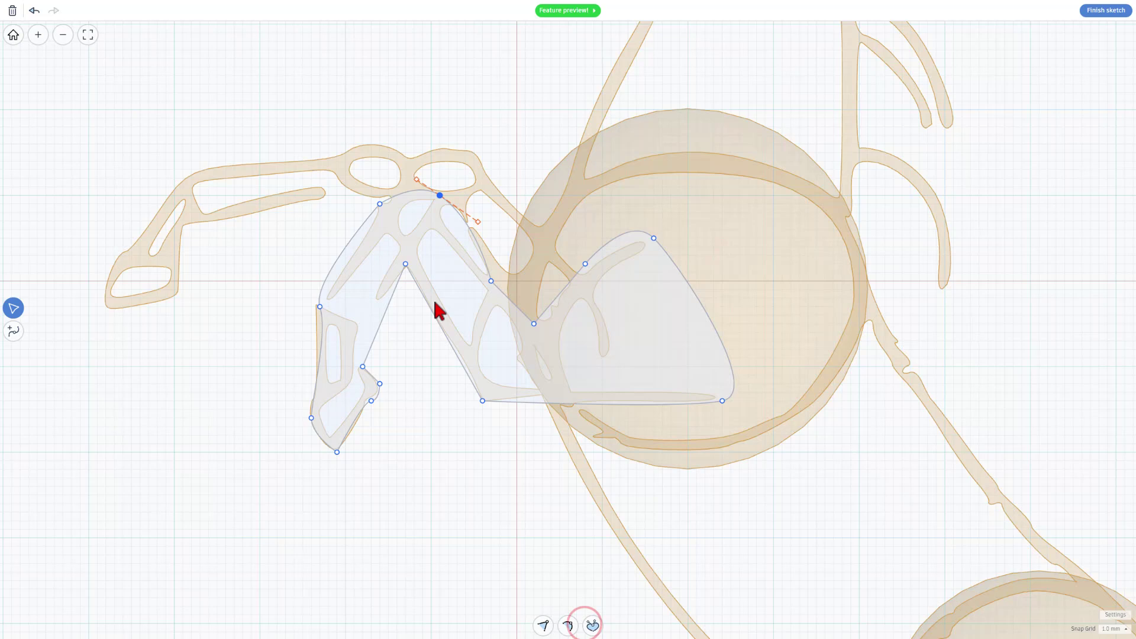
drag(441, 196, 406, 190)
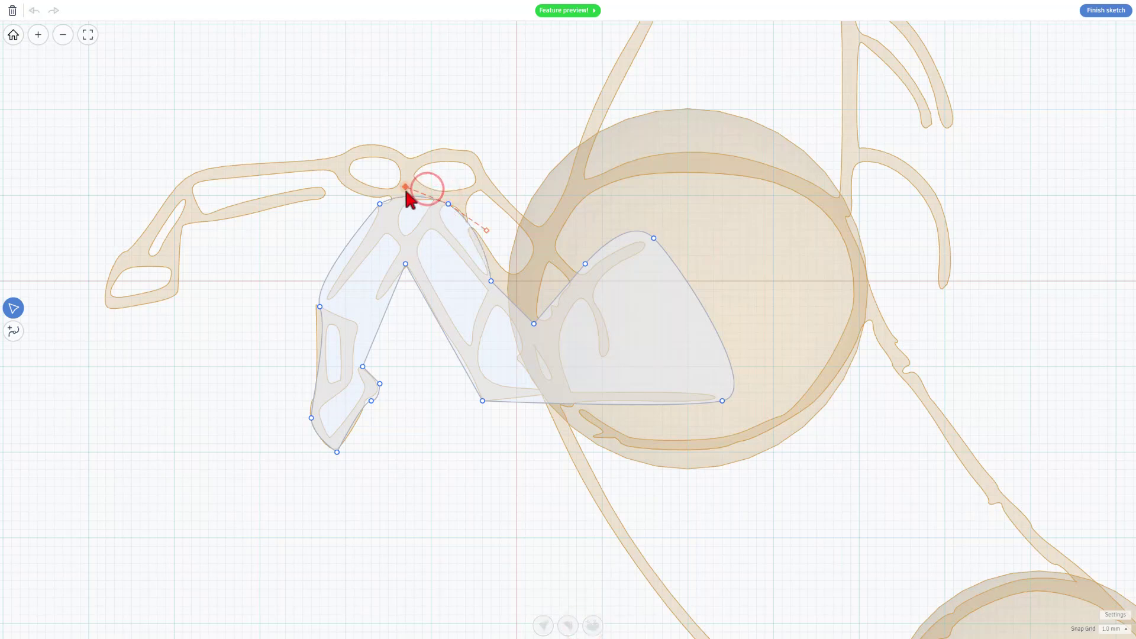
drag(488, 231, 438, 205)
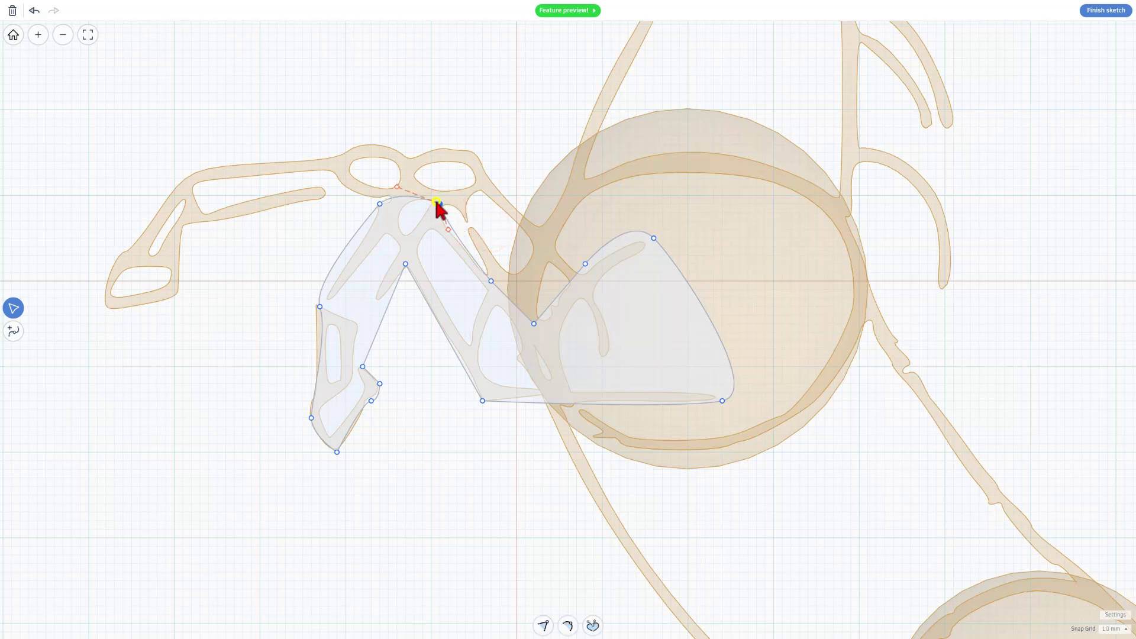
click(380, 205)
click(593, 625)
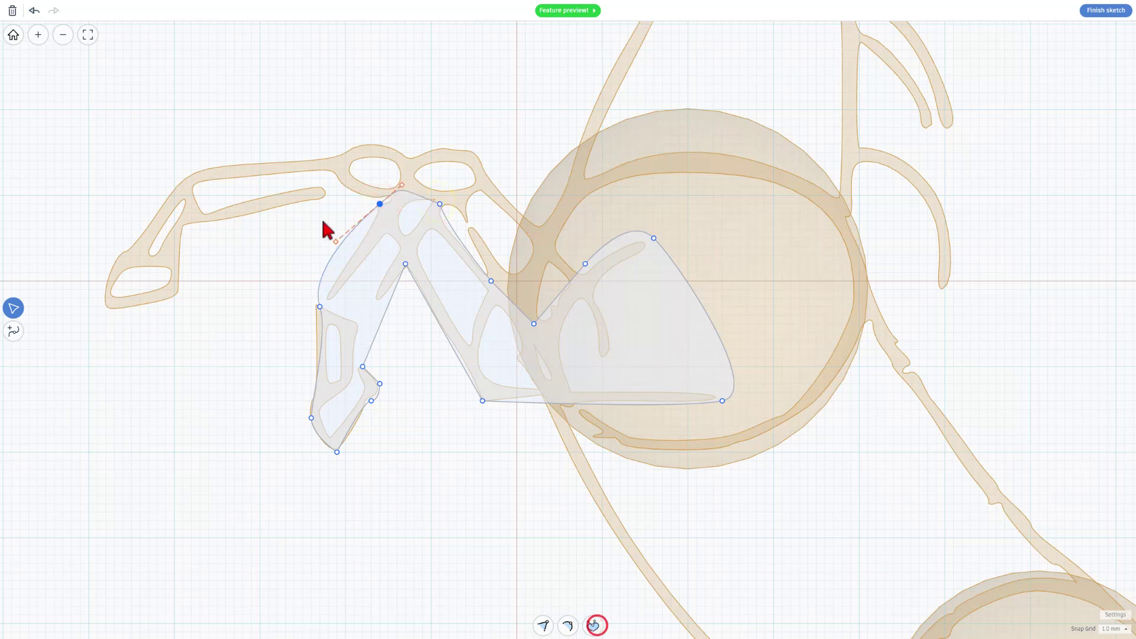
drag(333, 241, 353, 272)
Turn the snap grid off and fit the outer fetlock point and its separate curve handles to the leg outline
drag(320, 307, 312, 341)
click(319, 332)
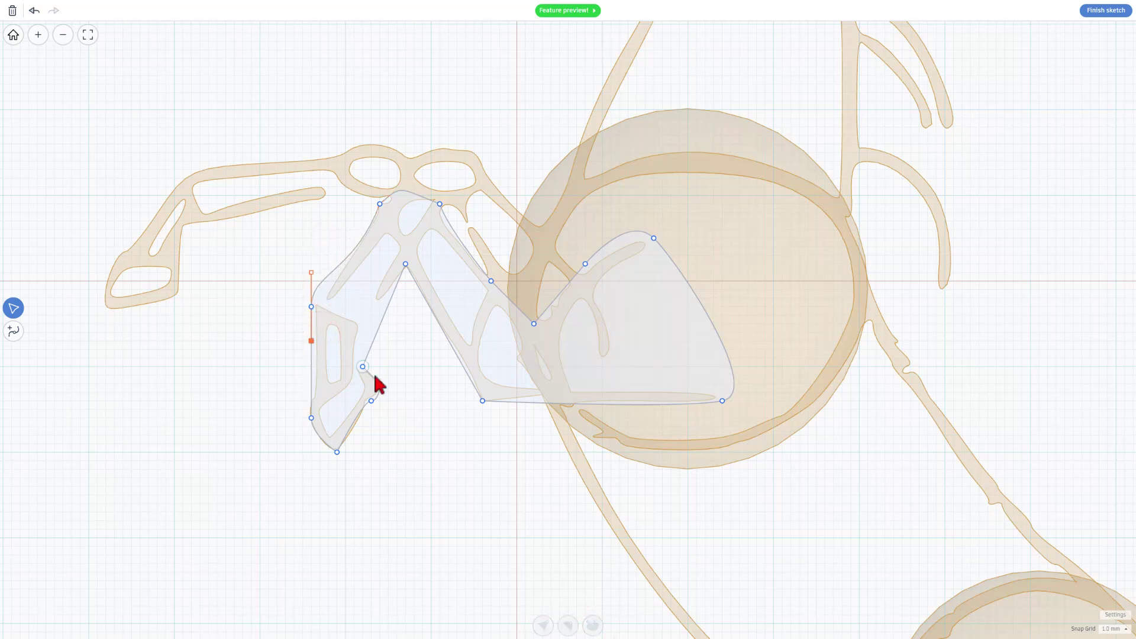
click(311, 307)
drag(313, 306, 320, 307)
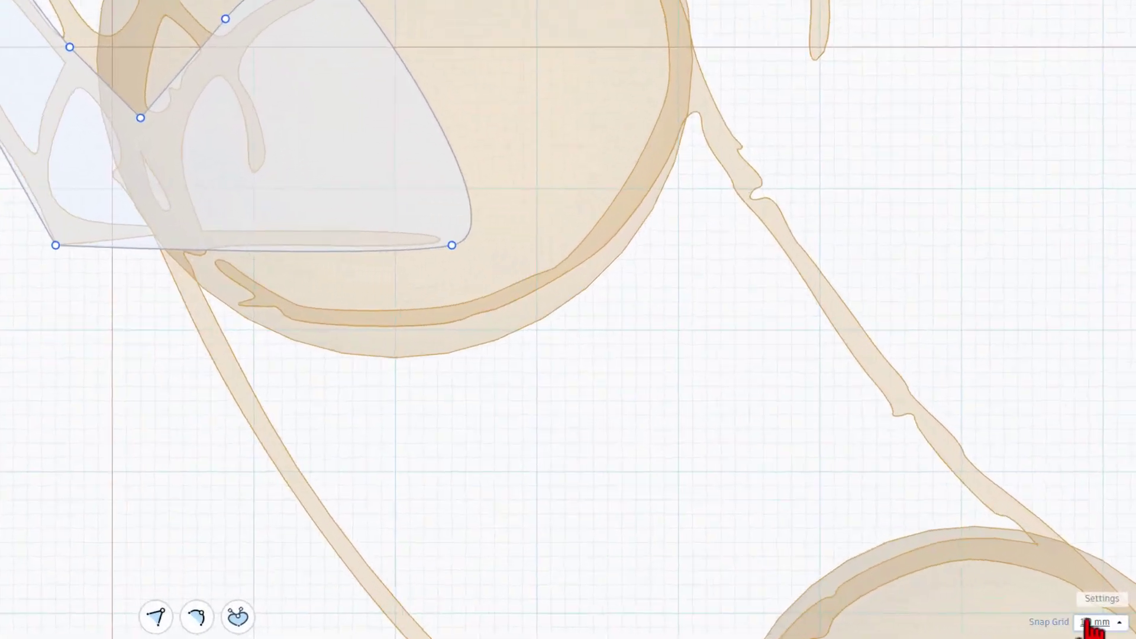
click(1106, 629)
click(1087, 443)
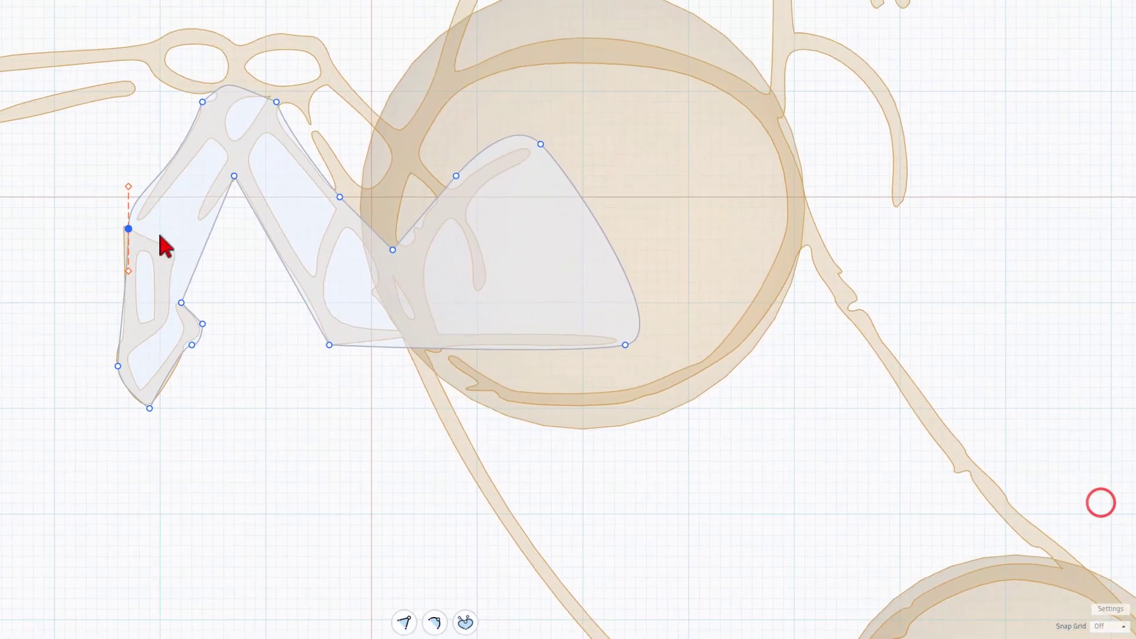
drag(129, 230, 124, 231)
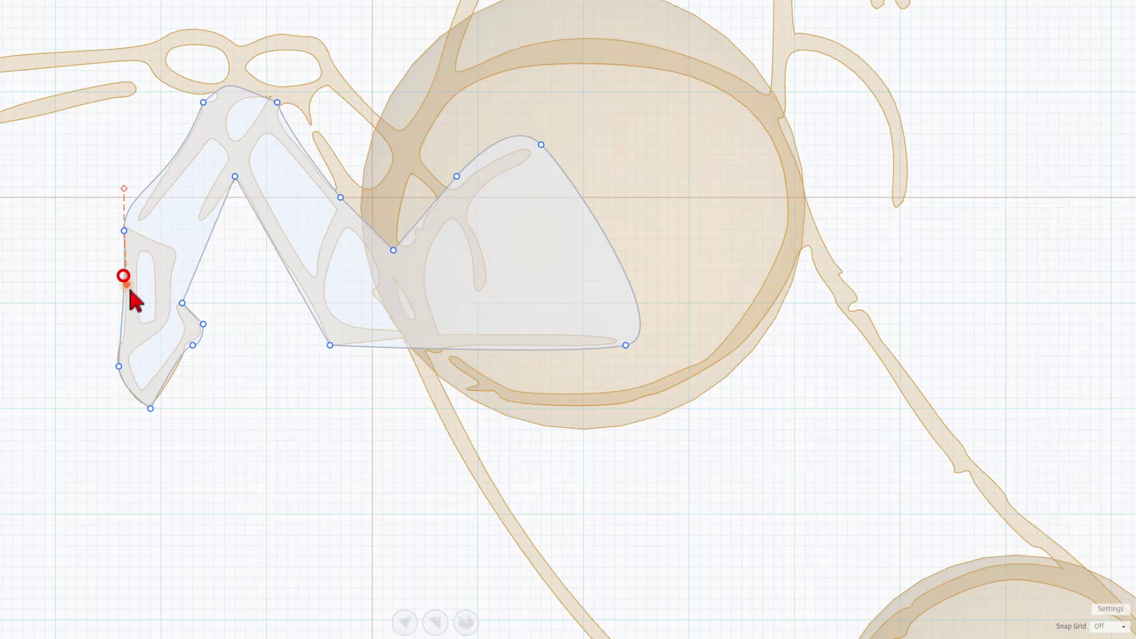
drag(126, 285, 131, 311)
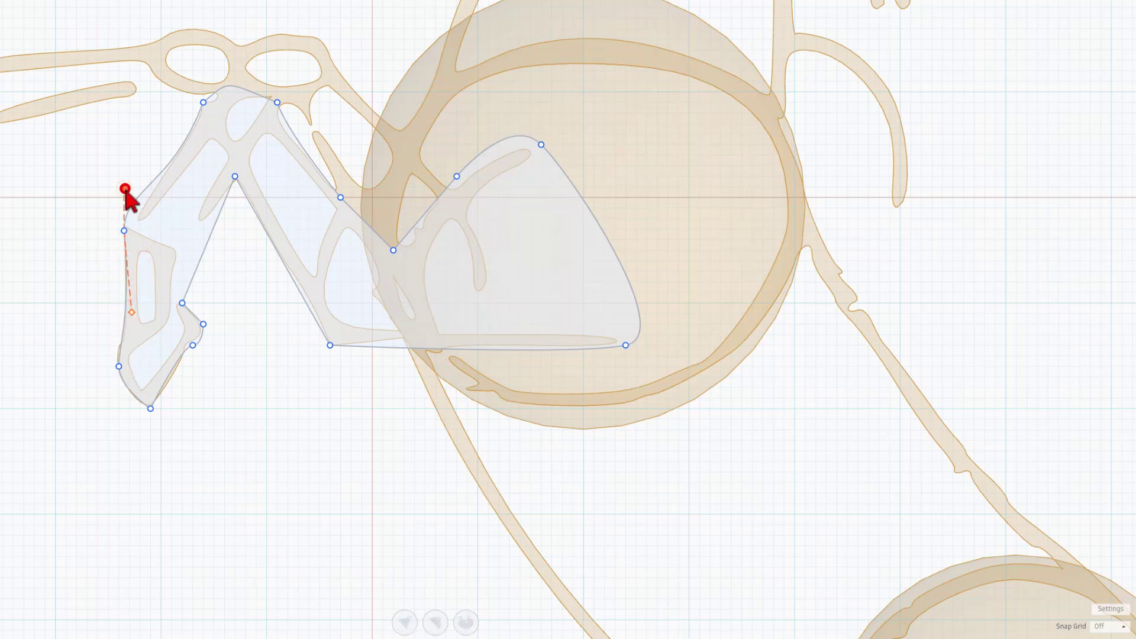
drag(126, 190, 144, 213)
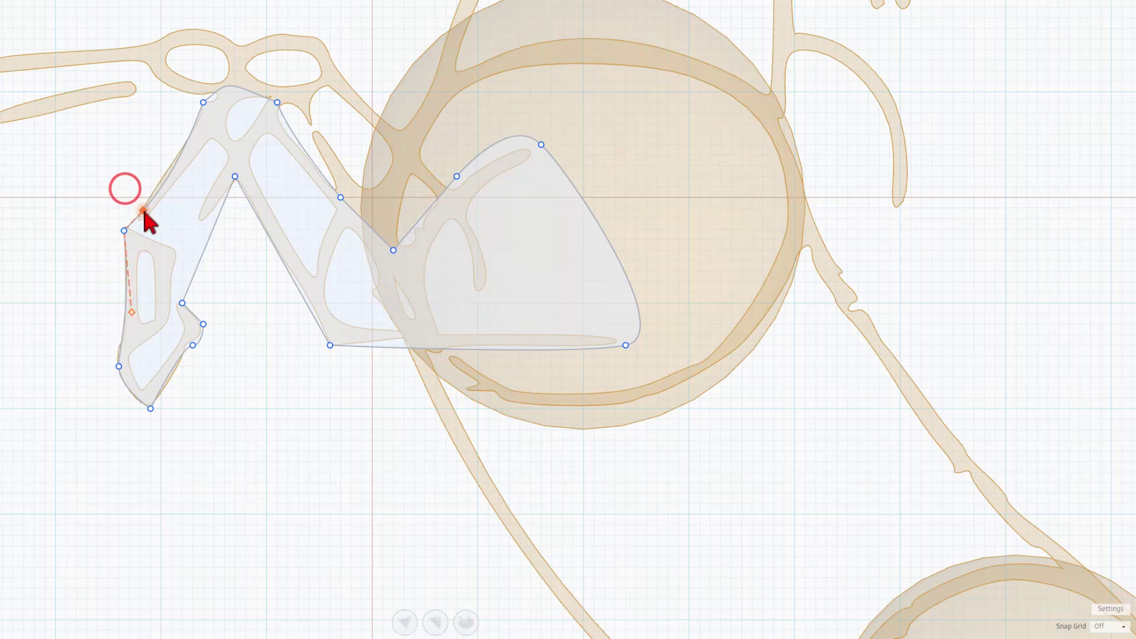
Shift and curve the foreleg's inner edge to follow the outline, move the inner knee corner onto it, and finish the sketch
click(182, 300)
drag(200, 259, 190, 251)
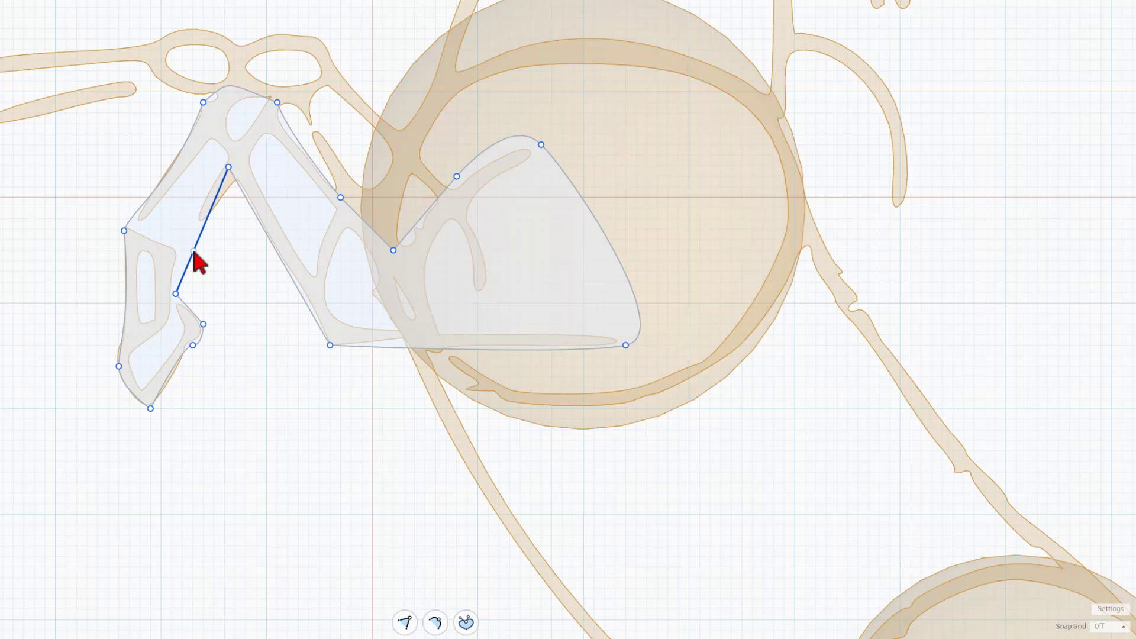
drag(275, 248, 279, 249)
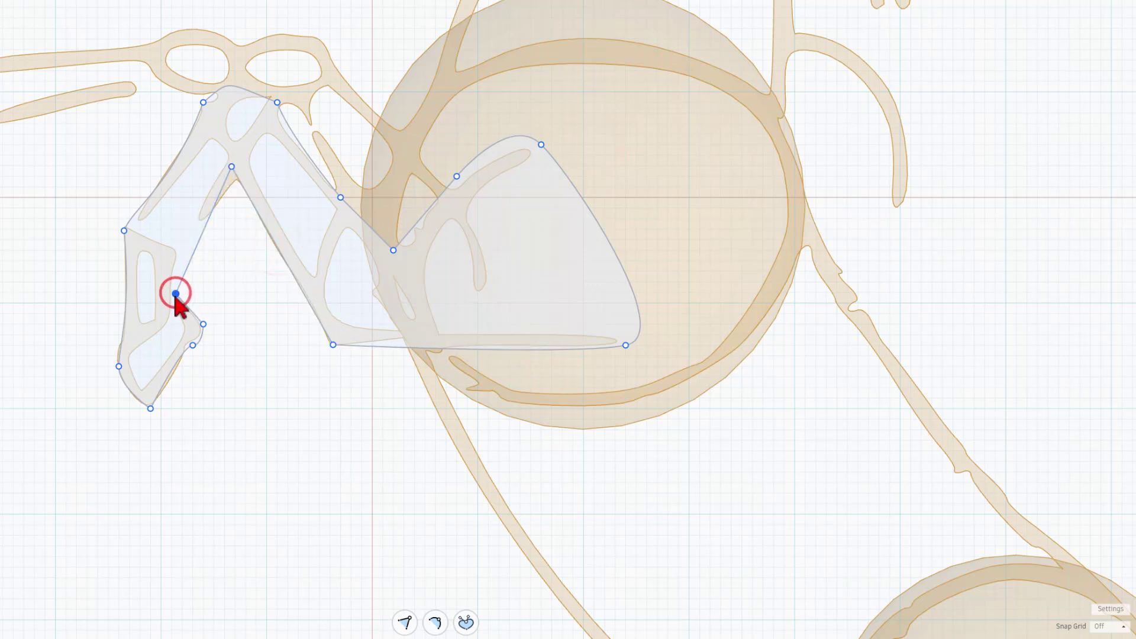
click(466, 620)
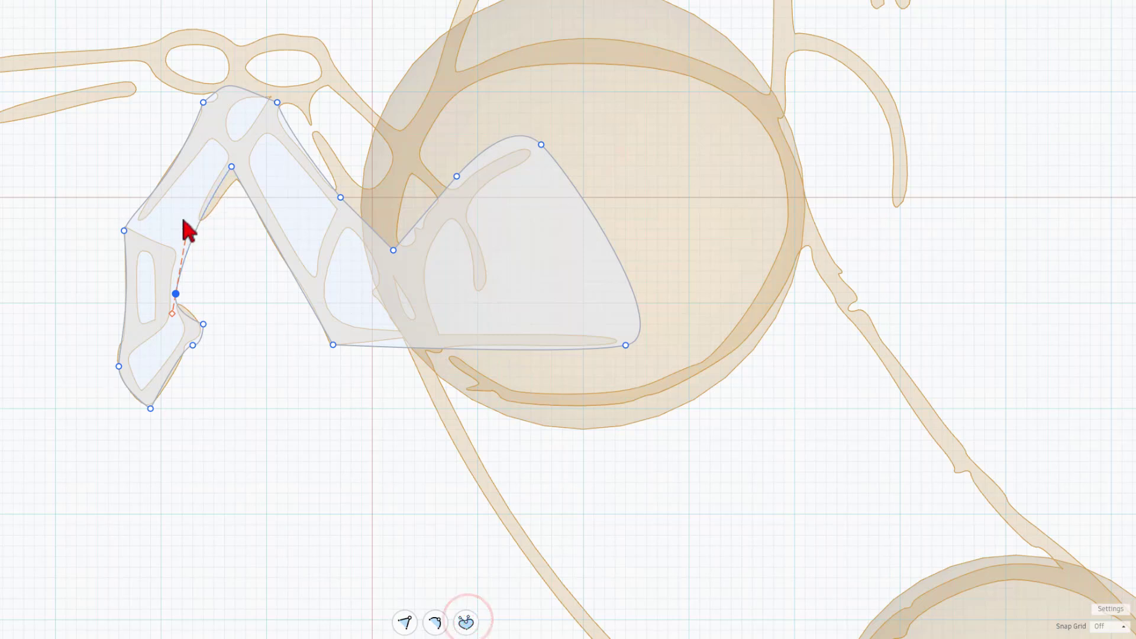
mouse_move(188, 227)
mouse_down()
mouse_move(163, 226)
mouse_move(170, 239)
mouse_up()
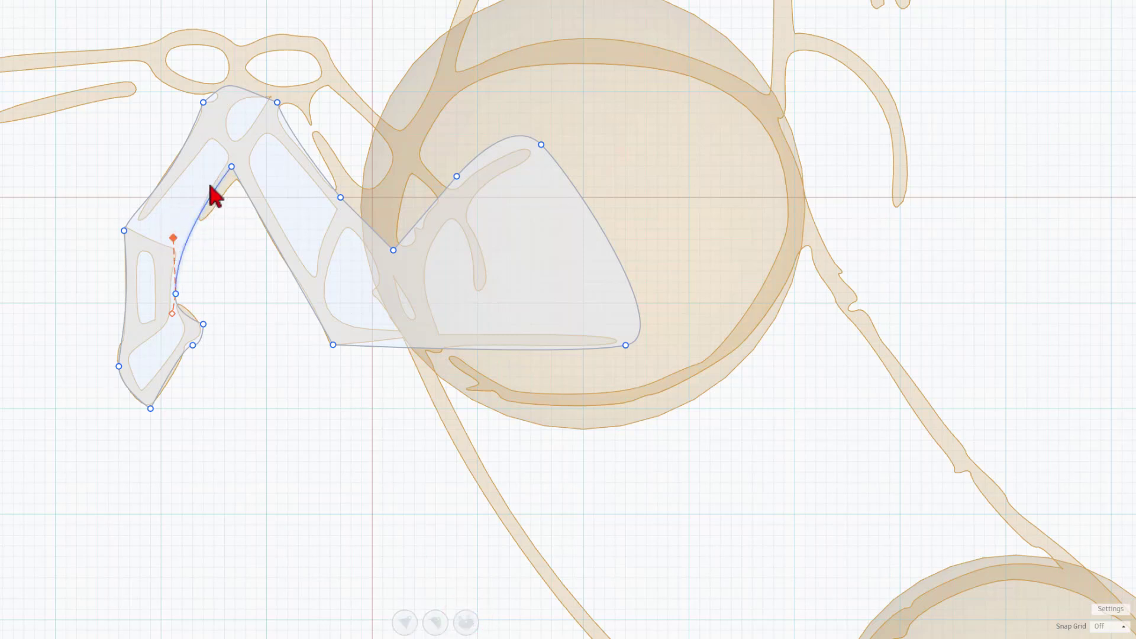
drag(231, 168, 236, 178)
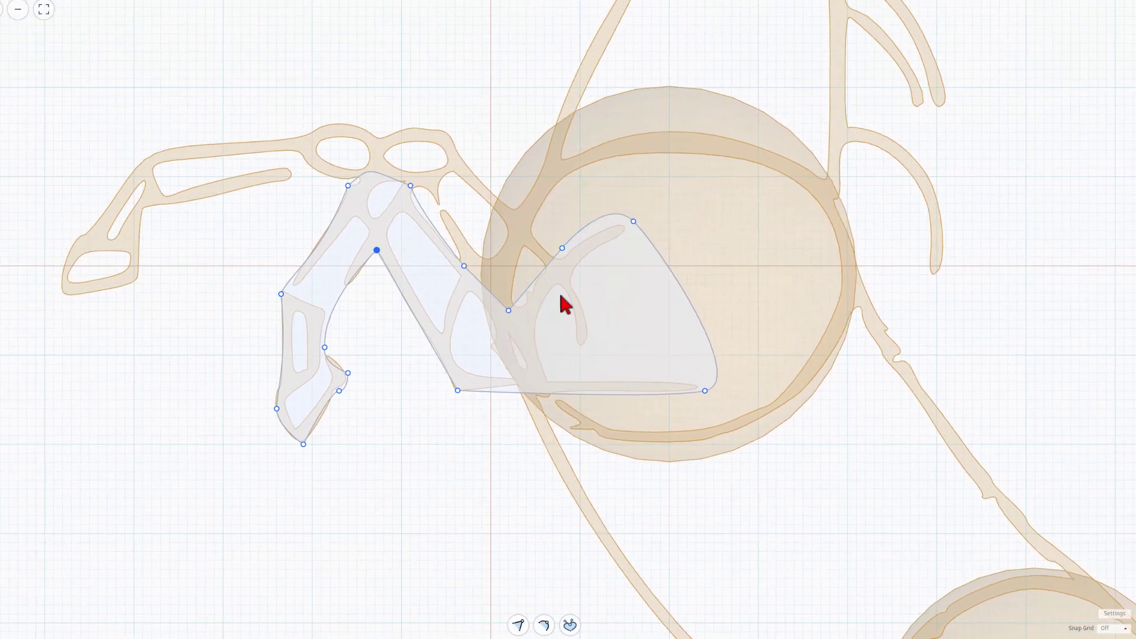
click(1101, 12)
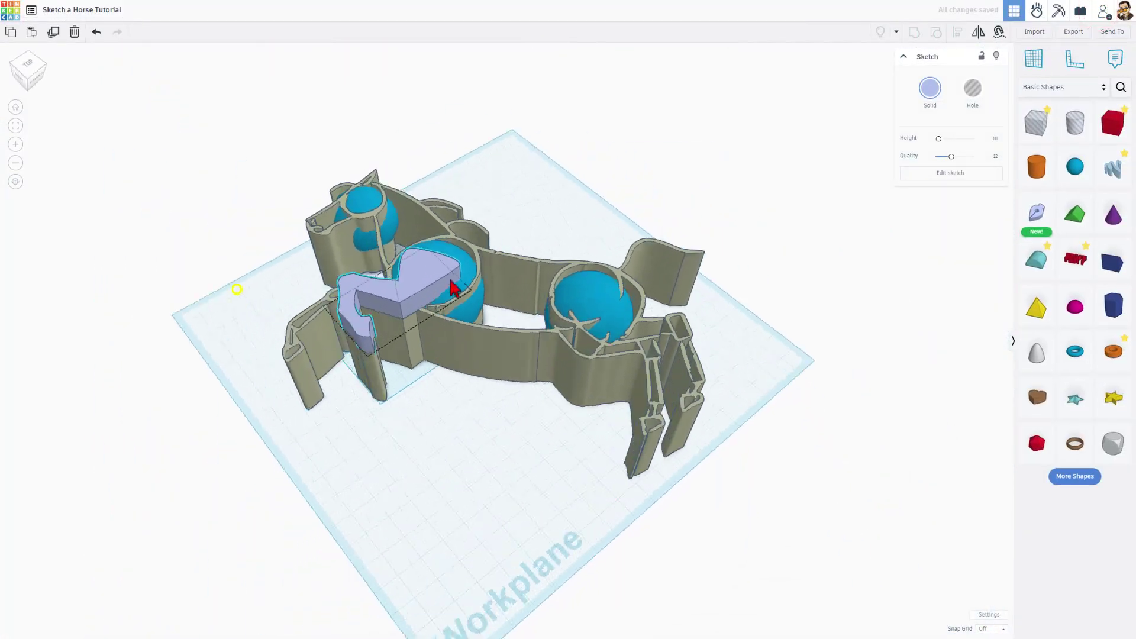
Set the snap grid to 1.0 mm and lower the bent front leg until it sits just below the top of the horse outline
right_drag(237, 289, 456, 336)
click(513, 384)
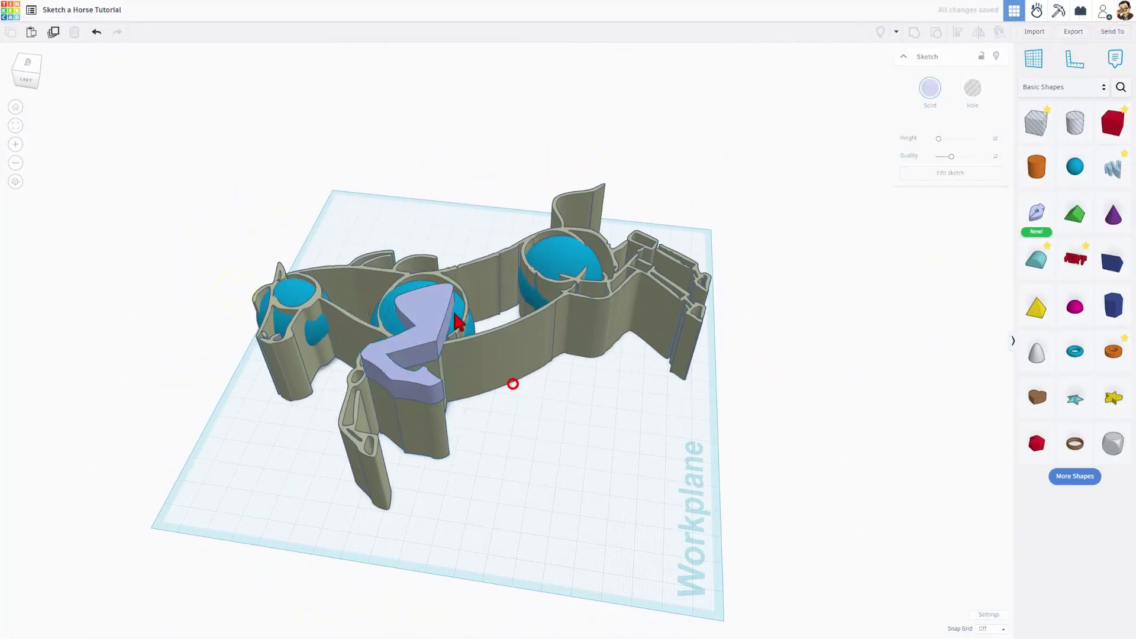
click(430, 300)
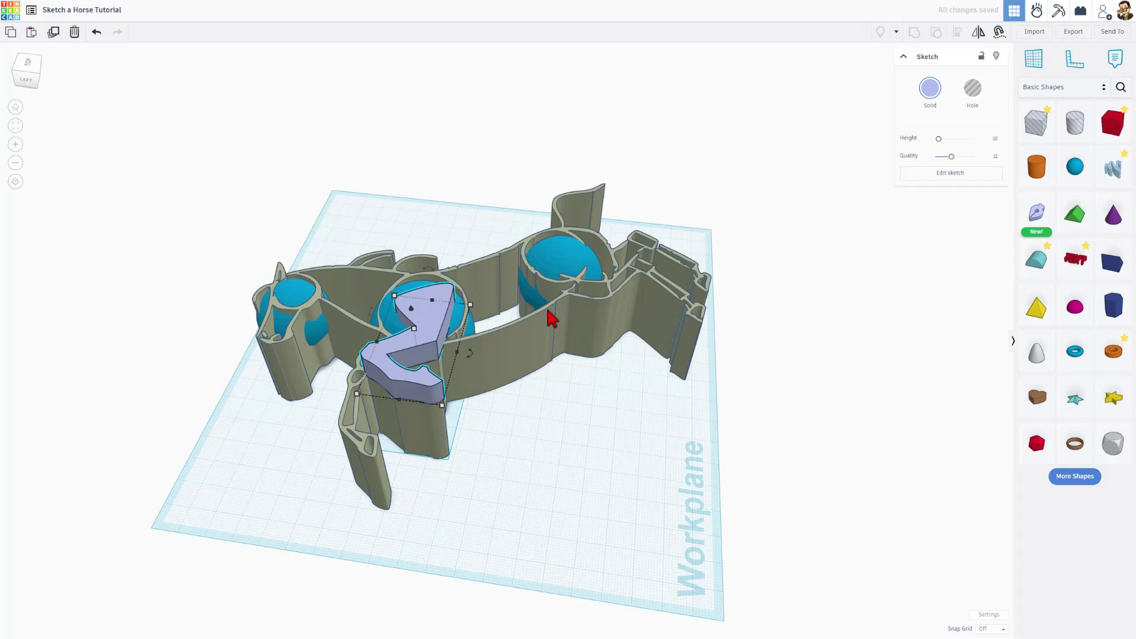
click(1001, 629)
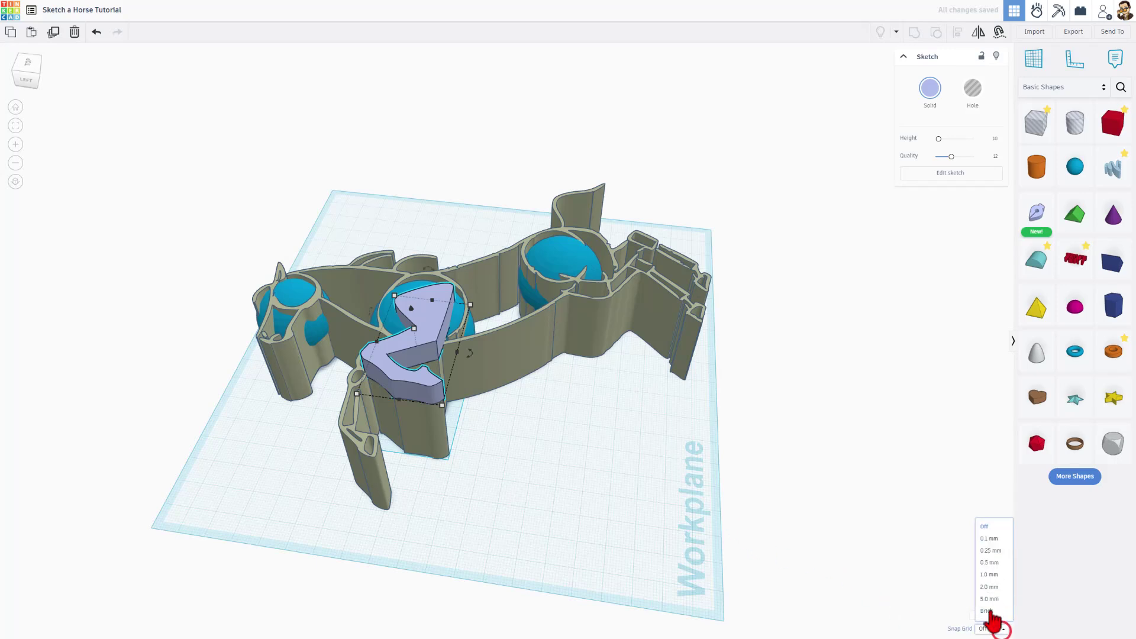
click(992, 575)
right_drag(609, 457, 436, 414)
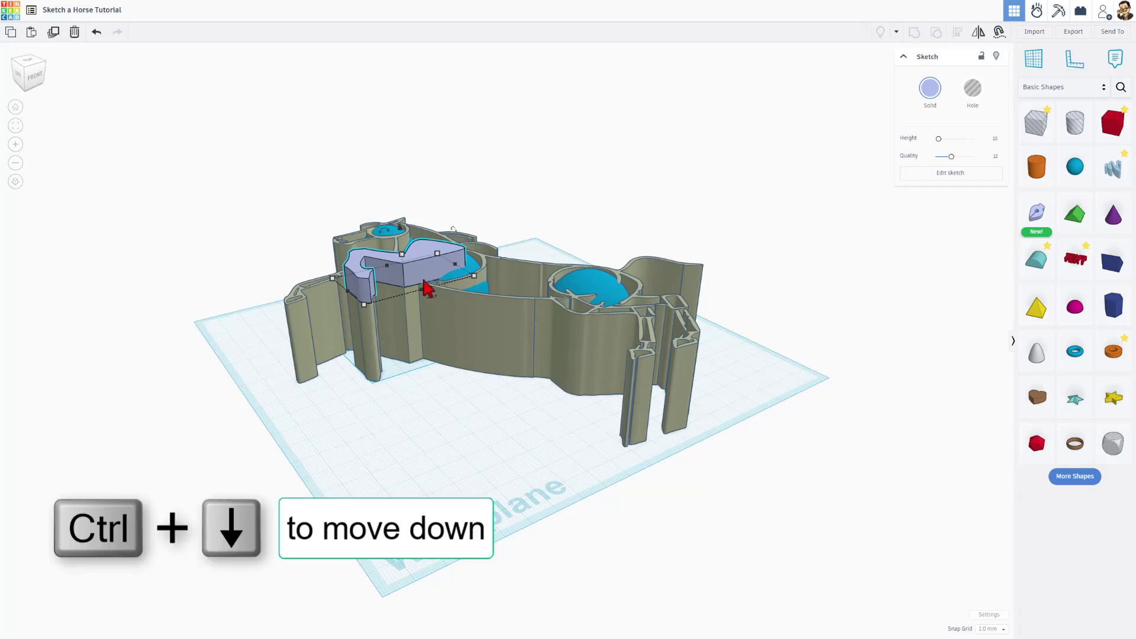
key(ctrl+Down)
key(ctrl+Down)
key(ctrl+Down)
key(ctrl+Down)
key(ctrl+Down)
key(ctrl+Down)
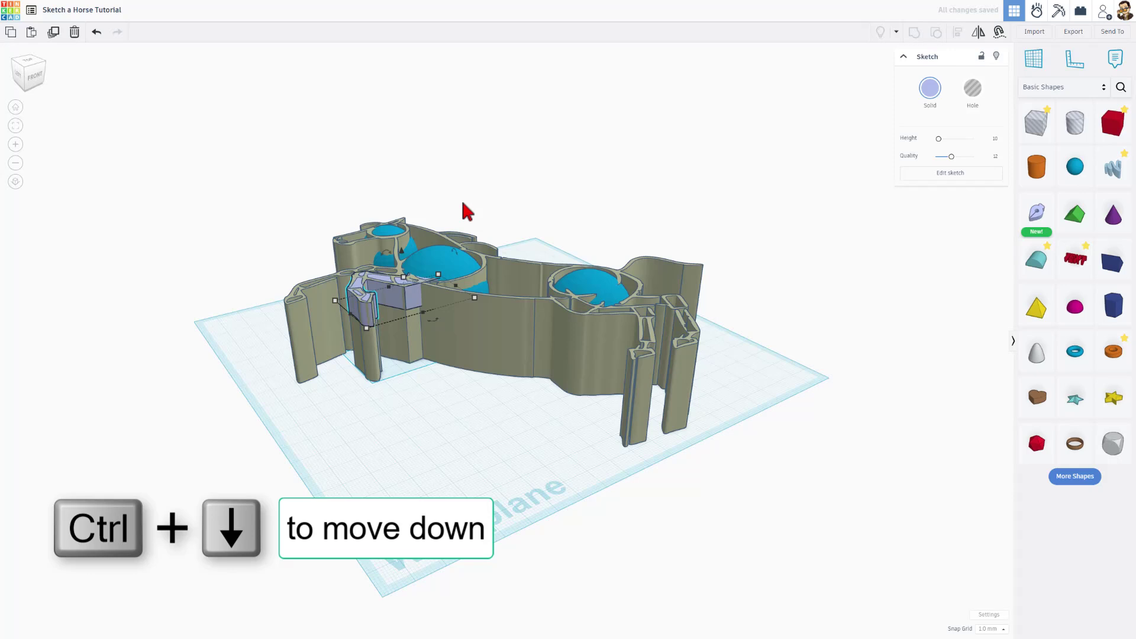
click(553, 227)
Start a new sketch at the extended front leg with the snap grid off, and trace Bezier curves around the hoof to the front fetlock
mouse_move(409, 229)
right_down()
mouse_move(406, 288)
mouse_move(431, 195)
mouse_move(381, 300)
mouse_move(322, 319)
mouse_move(351, 359)
right_up()
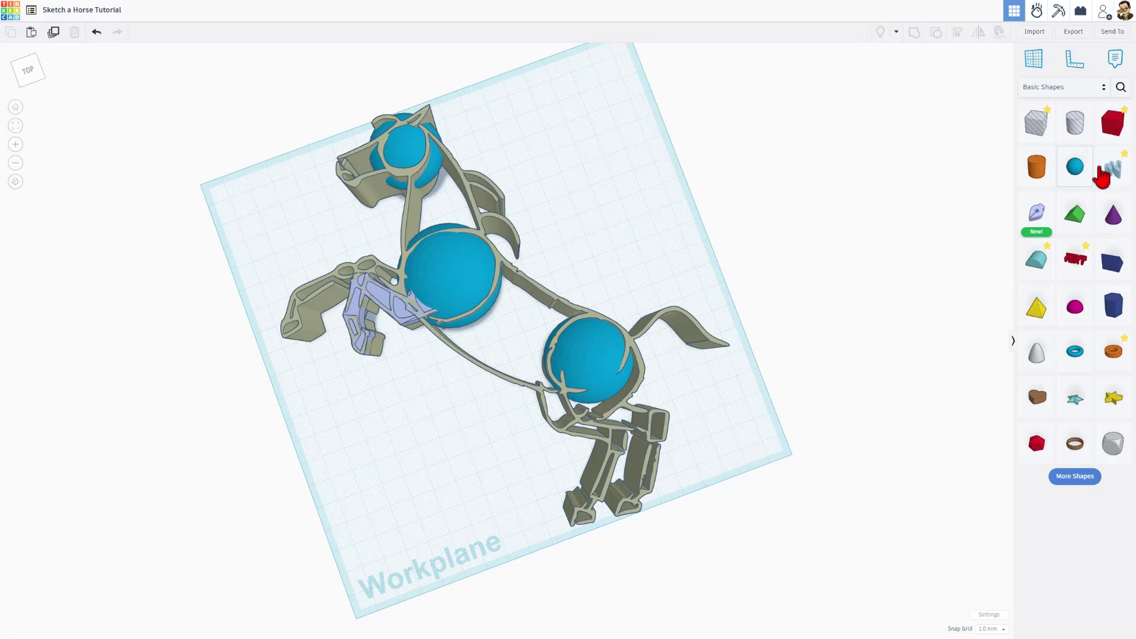
mouse_move(1036, 211)
mouse_down()
mouse_move(659, 219)
mouse_move(393, 254)
mouse_move(395, 278)
mouse_move(398, 247)
mouse_move(363, 258)
mouse_move(398, 272)
mouse_up()
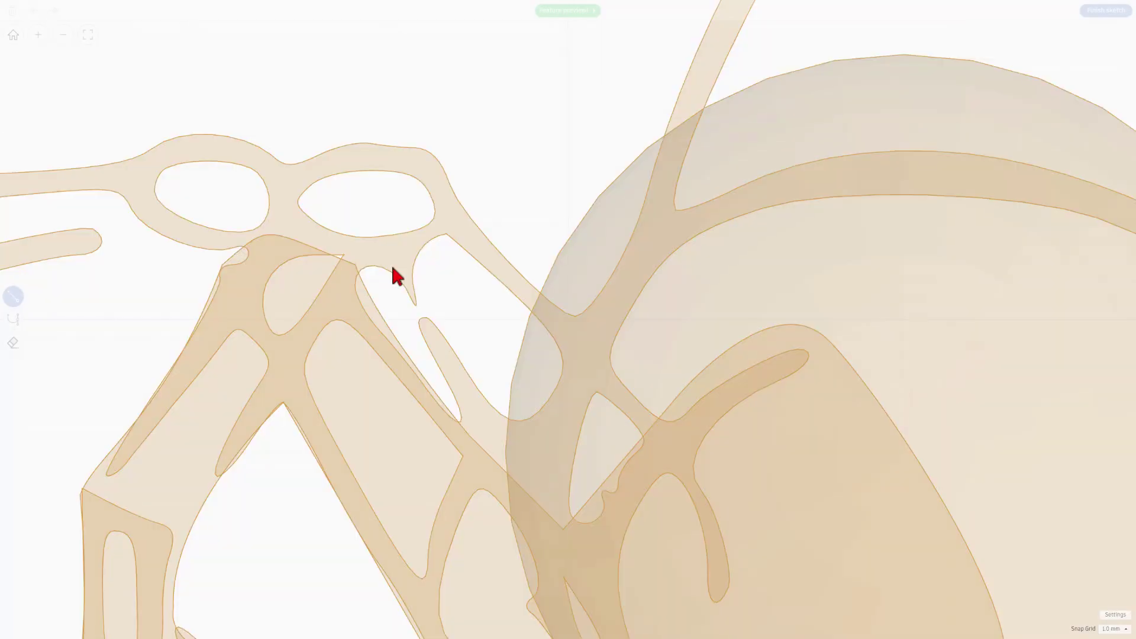
scroll(441, 225, down, 5)
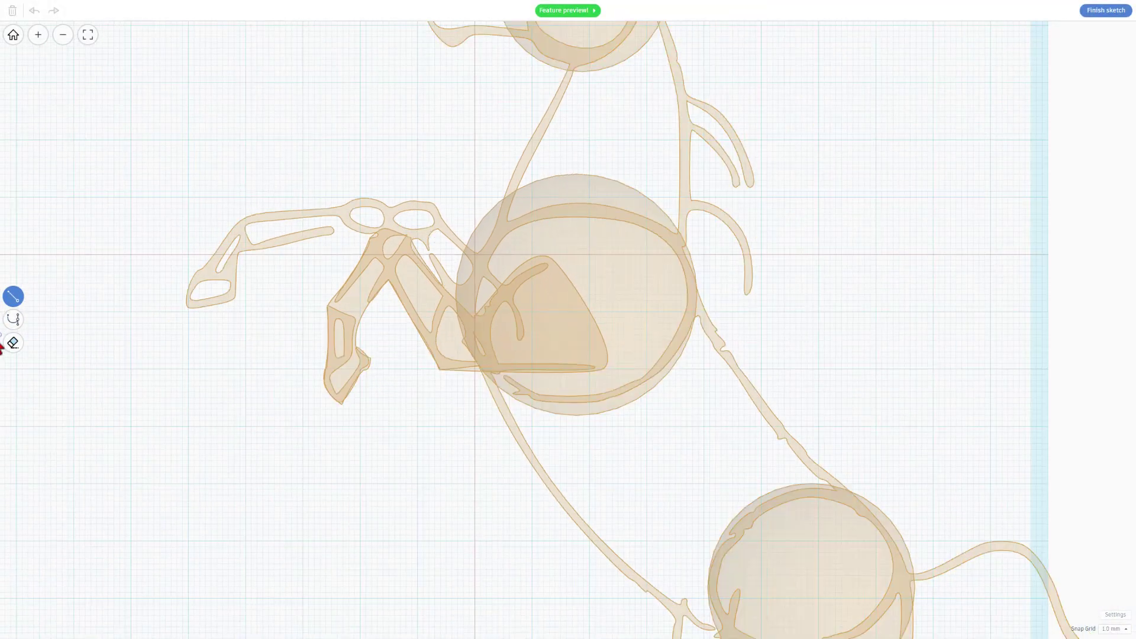
click(1110, 629)
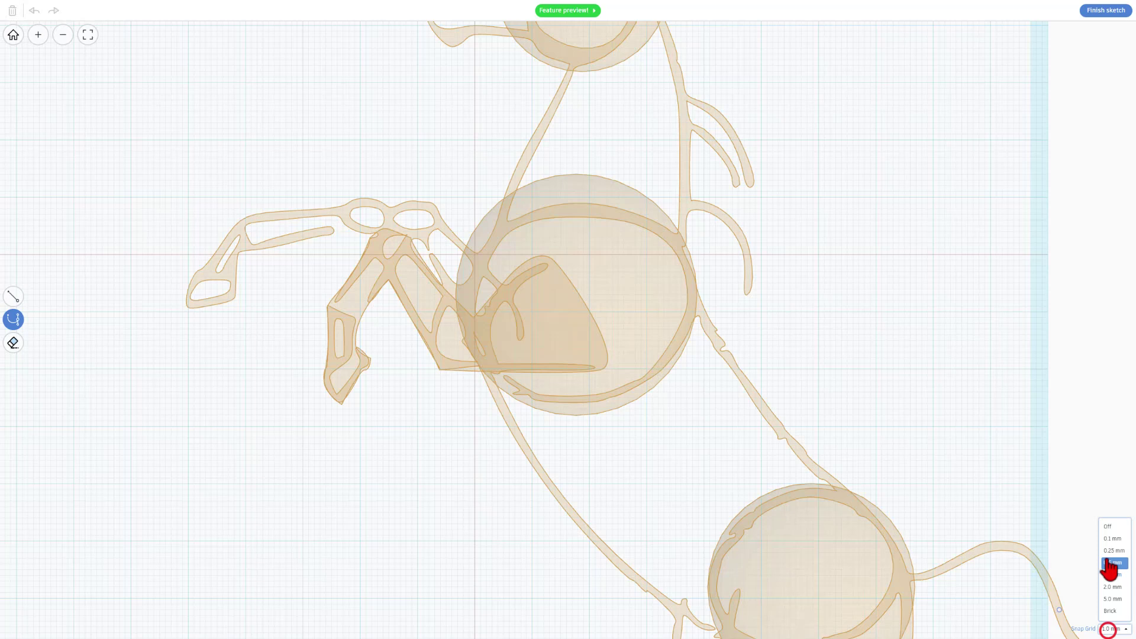
click(1108, 530)
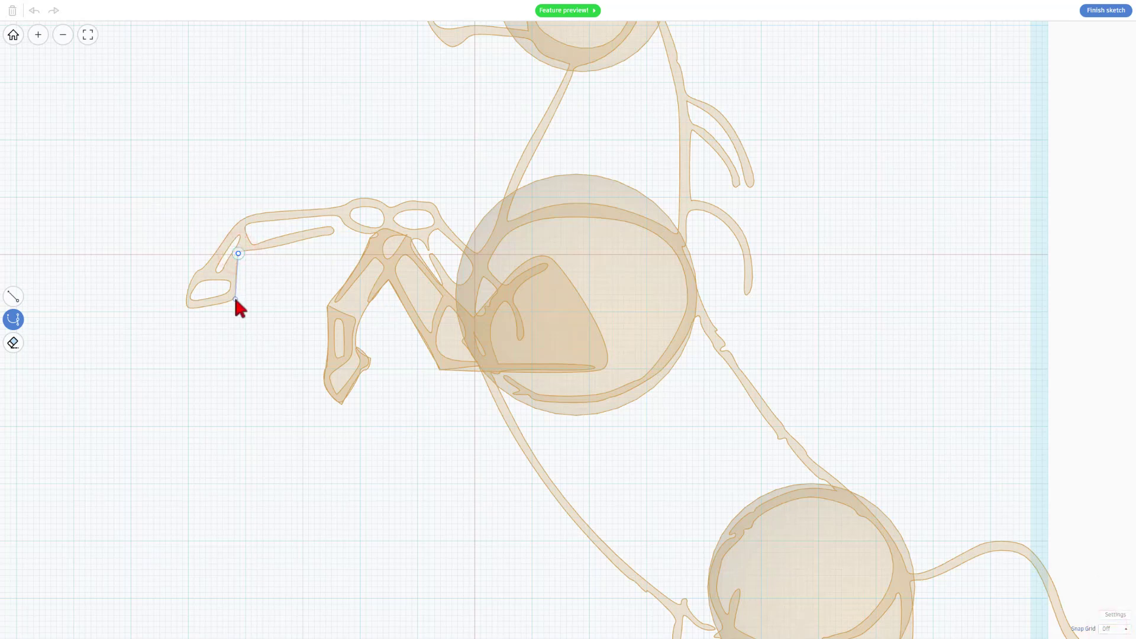
click(235, 299)
click(186, 307)
click(196, 272)
click(221, 243)
Continue the extended leg's outline along its upper edge over the knee and around inside the chest sphere
click(274, 211)
click(342, 205)
click(391, 204)
drag(433, 203, 444, 216)
click(481, 260)
click(583, 256)
click(628, 378)
Return the outline from the chest along the extended leg's underside, close it at the starting point, and finish the sketch
click(478, 374)
click(444, 283)
click(421, 240)
click(357, 231)
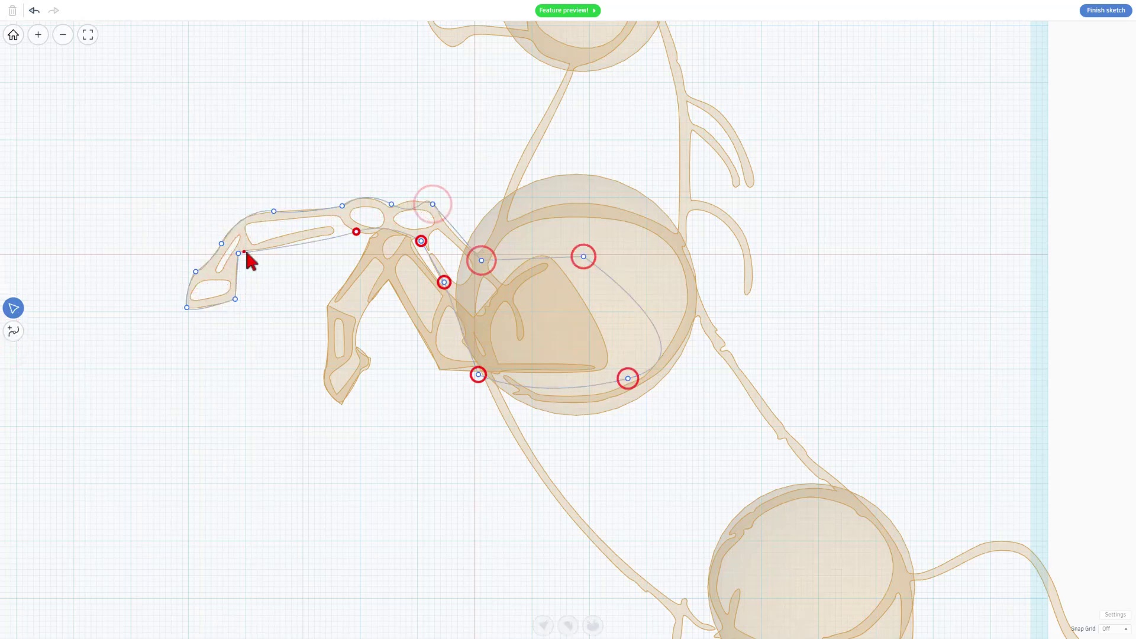
click(238, 254)
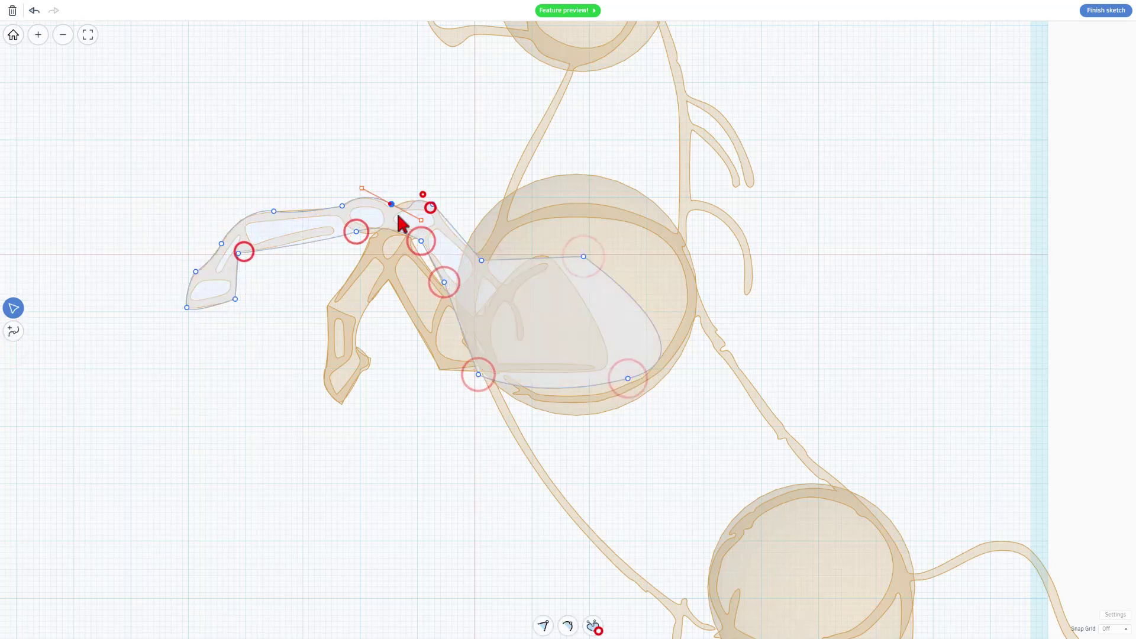
click(1106, 13)
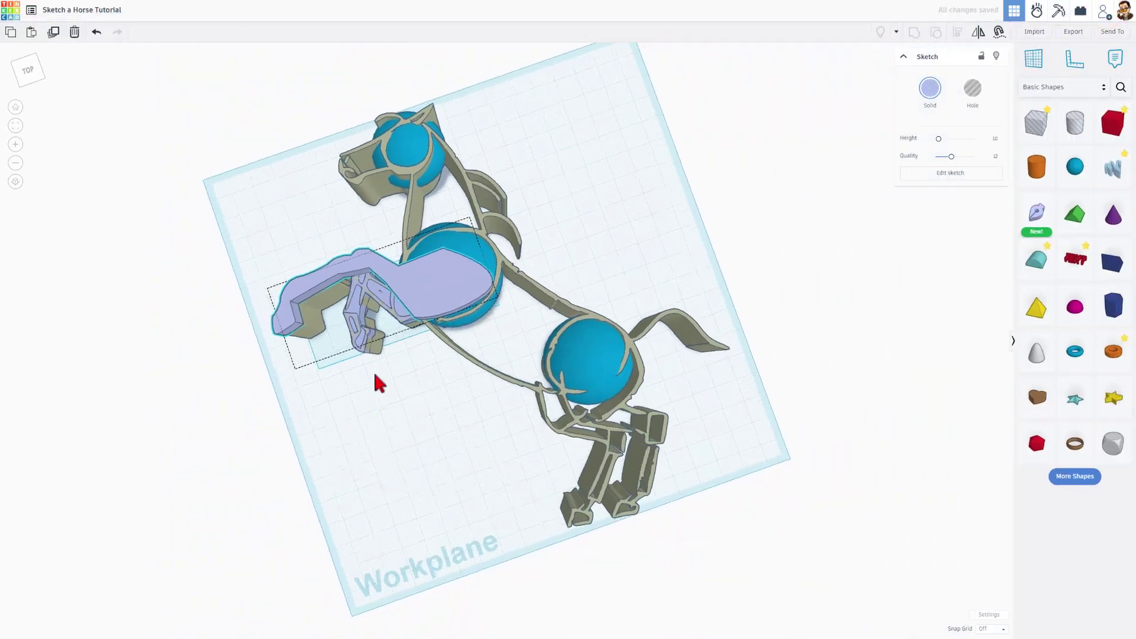
Drop the extended front leg onto the workplane, set the snap grid to 1.0 mm, and raise the leg slightly above the workplane
right_drag(377, 386, 434, 303)
click(442, 452)
click(438, 271)
key(d)
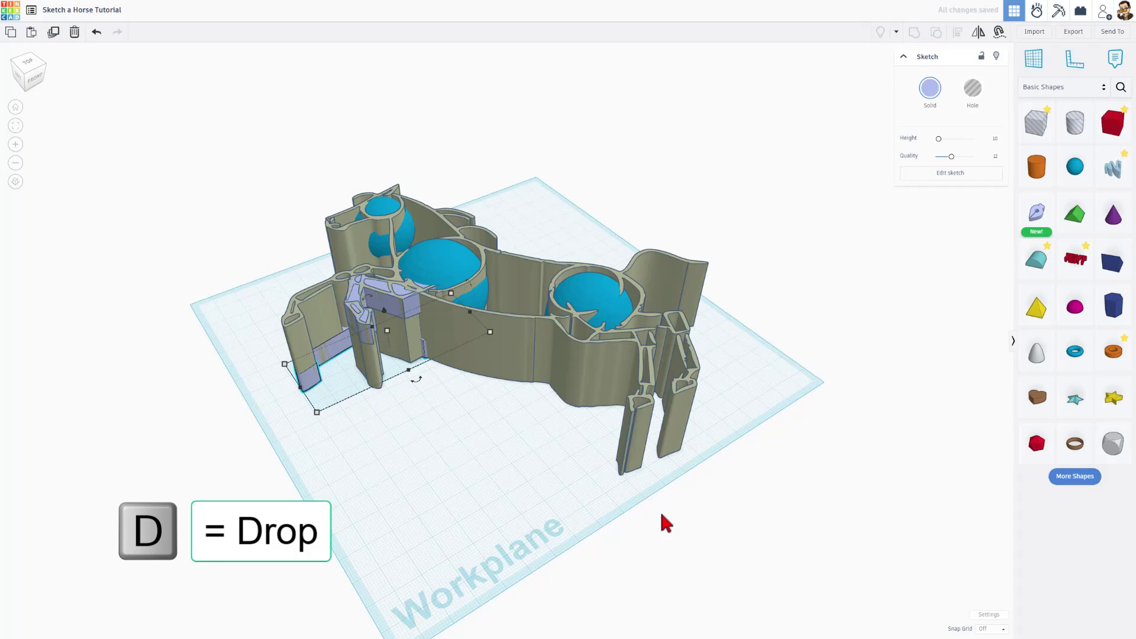
click(989, 630)
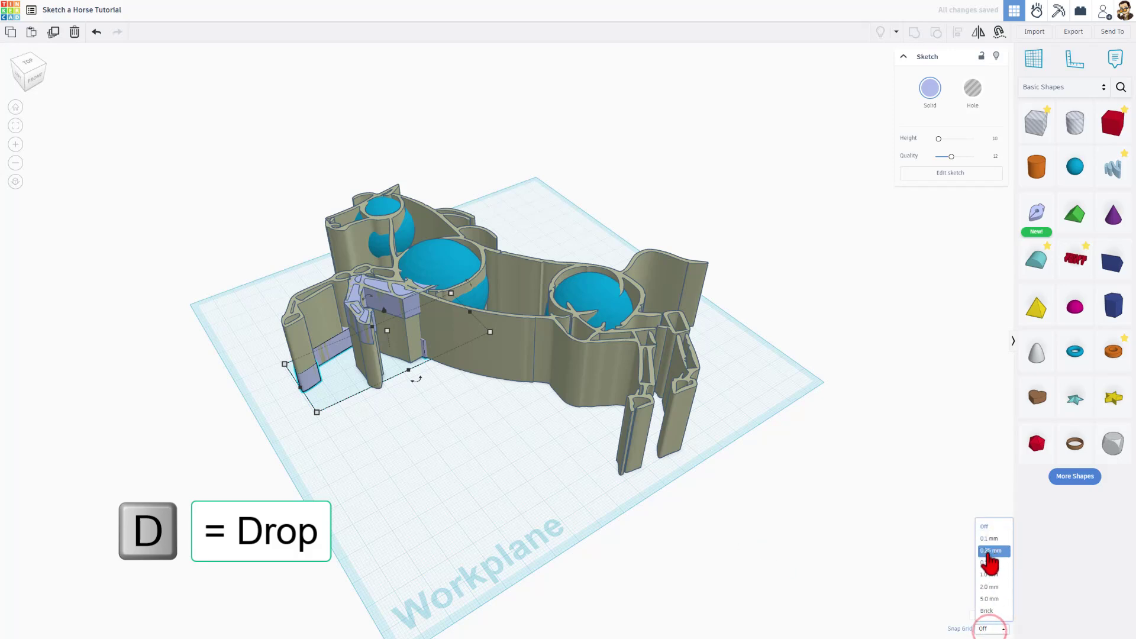
click(992, 576)
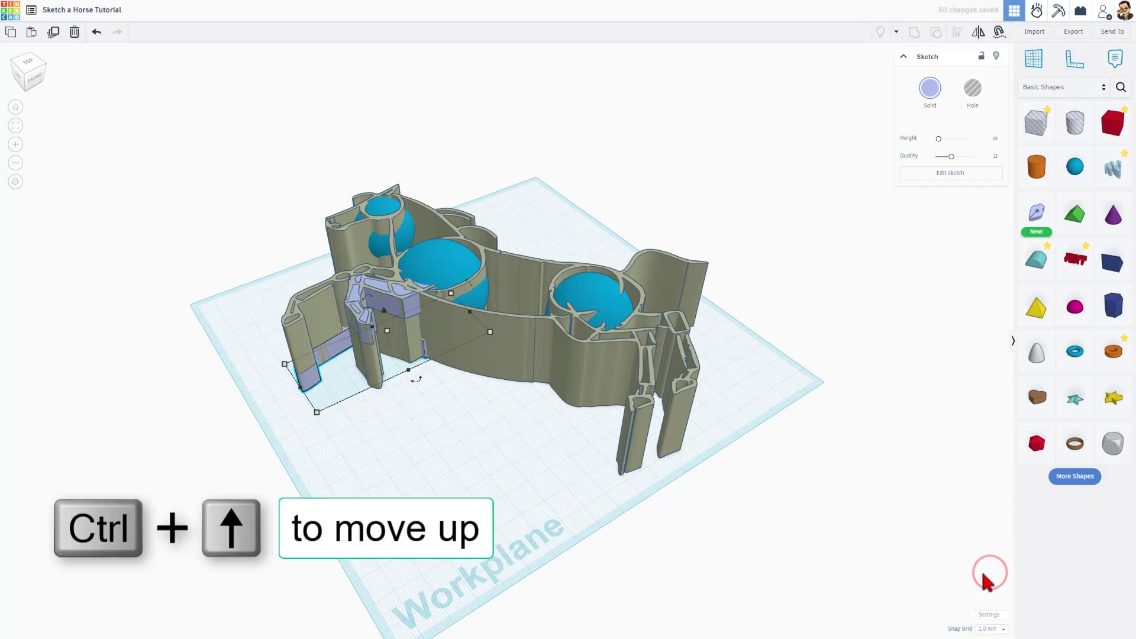
key(ctrl+Up)
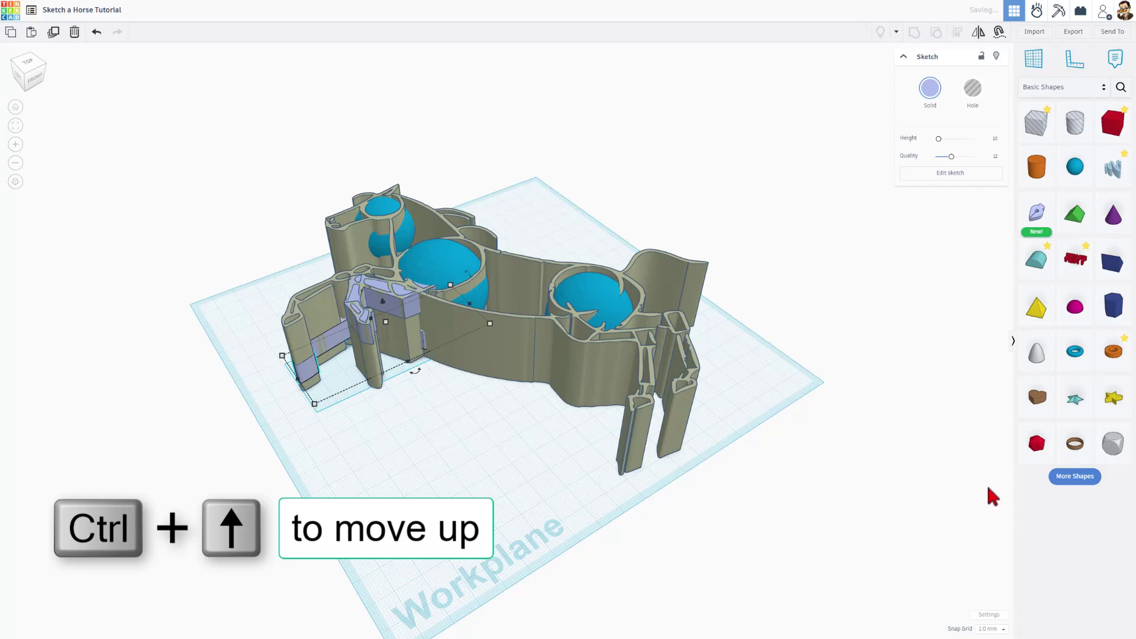
Start a new sketch at the hind legs with the snap grid off, and trace curves from the flank through the rear sphere to the thigh
mouse_move(610, 507)
right_down()
mouse_move(629, 436)
mouse_move(834, 432)
mouse_move(837, 477)
mouse_move(681, 532)
mouse_move(548, 531)
mouse_move(549, 510)
right_up()
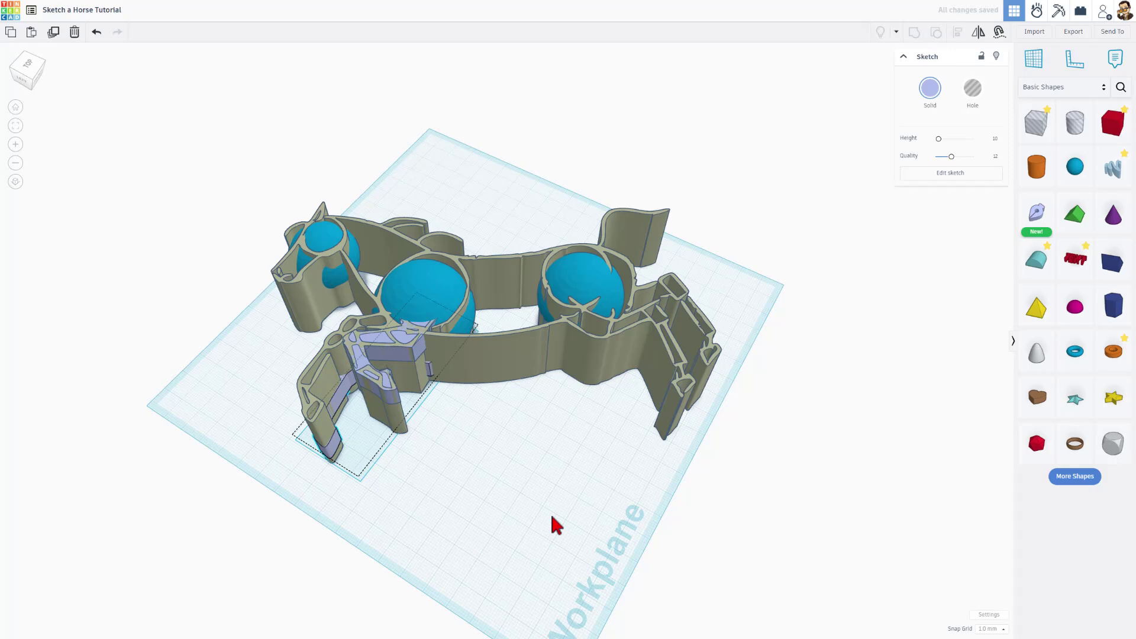
click(526, 436)
right_drag(529, 444, 605, 350)
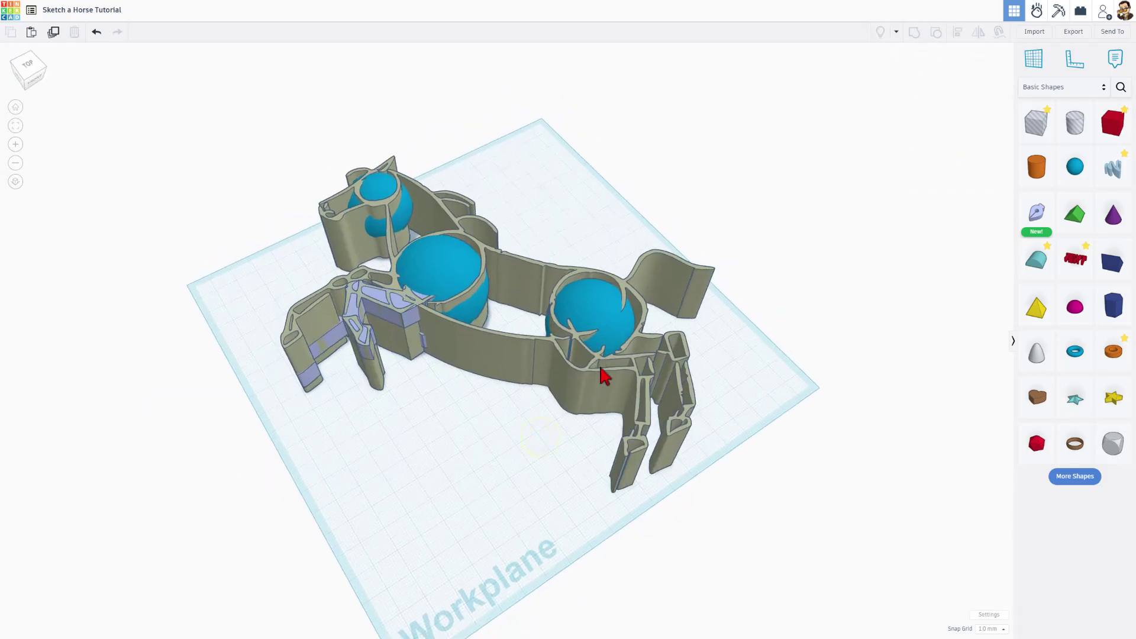
mouse_move(1040, 231)
mouse_down()
mouse_move(735, 456)
mouse_move(545, 418)
mouse_move(535, 379)
mouse_up()
mouse_move(472, 323)
shift+right_down()
mouse_move(586, 409)
mouse_move(491, 330)
mouse_move(507, 286)
mouse_move(480, 266)
shift+right_up()
scroll(533, 292, down, 1)
scroll(533, 292, down, 1)
scroll(533, 299, up, 1)
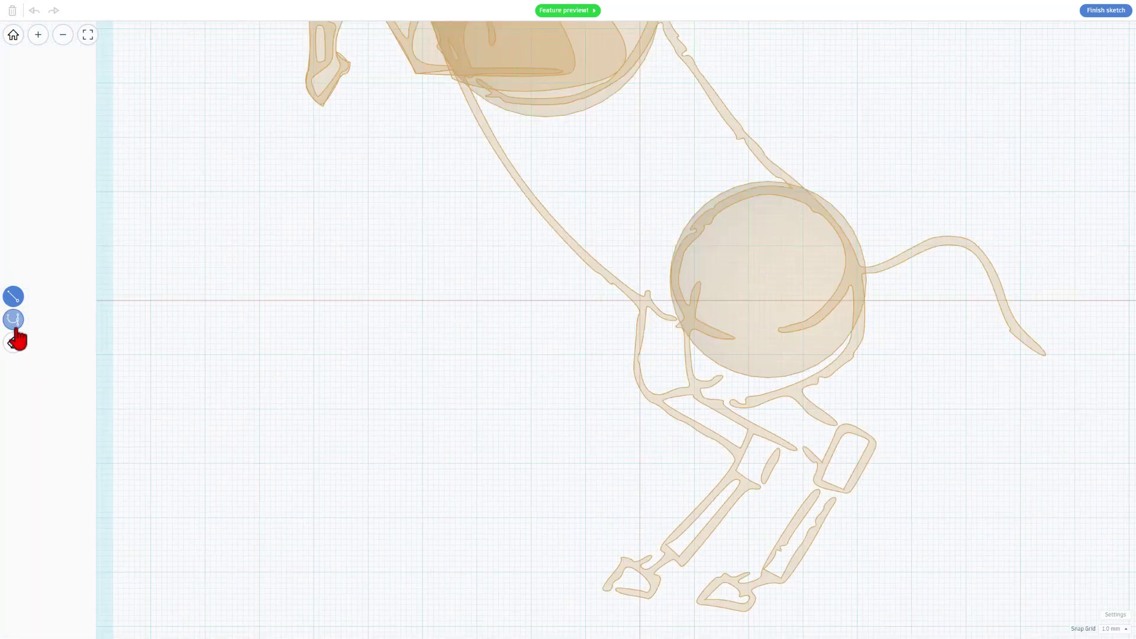
click(1110, 629)
click(1110, 528)
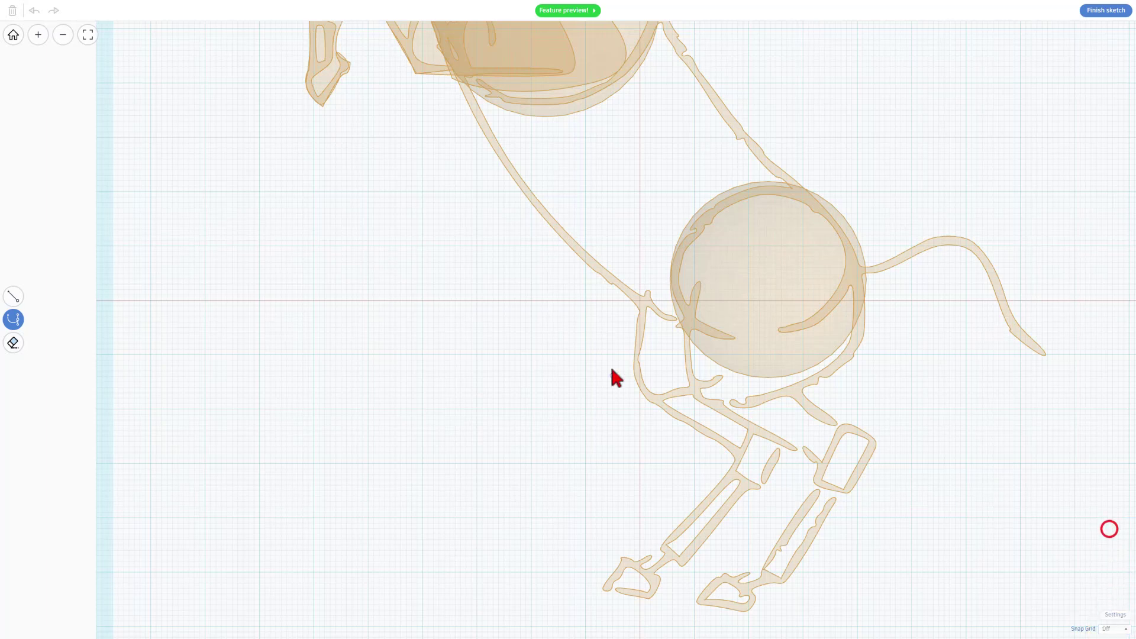
click(639, 300)
click(714, 252)
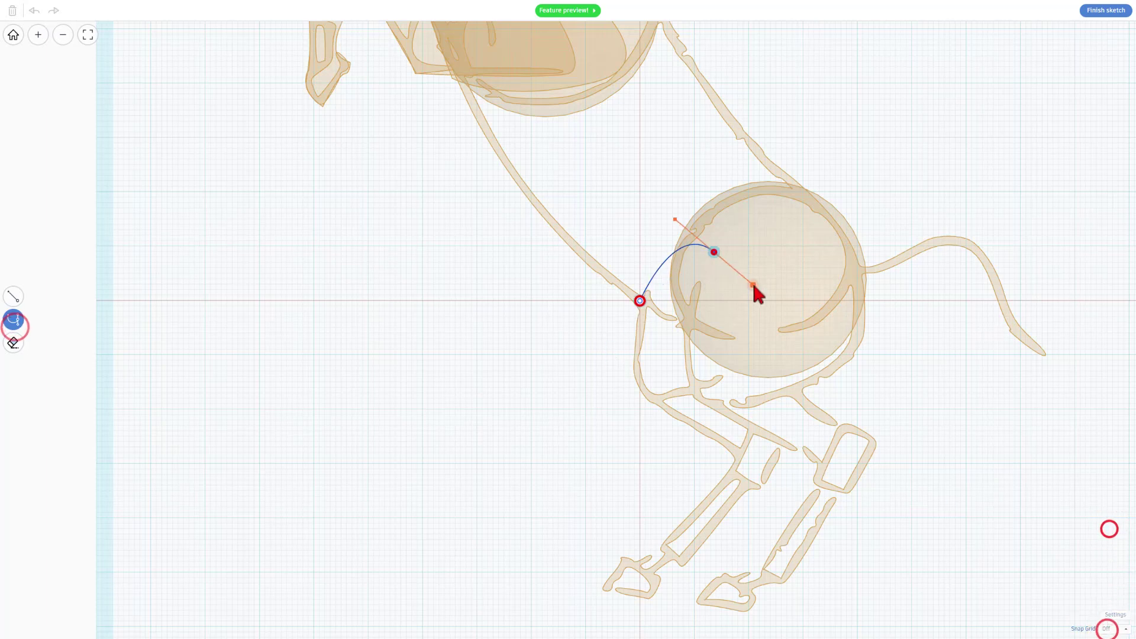
click(795, 341)
click(708, 383)
click(705, 404)
Continue the forward hind leg's outline down to the hoof, around it, and back up the front edge to close the shape
drag(755, 487, 655, 551)
click(649, 601)
click(599, 591)
click(623, 558)
drag(676, 532, 690, 522)
click(726, 475)
drag(724, 445, 702, 432)
Fine-tune the forward hind leg's outline points at the thigh and shin, and finish the sketch
drag(650, 224, 655, 217)
drag(705, 404, 717, 404)
drag(794, 342, 801, 356)
drag(708, 383, 708, 388)
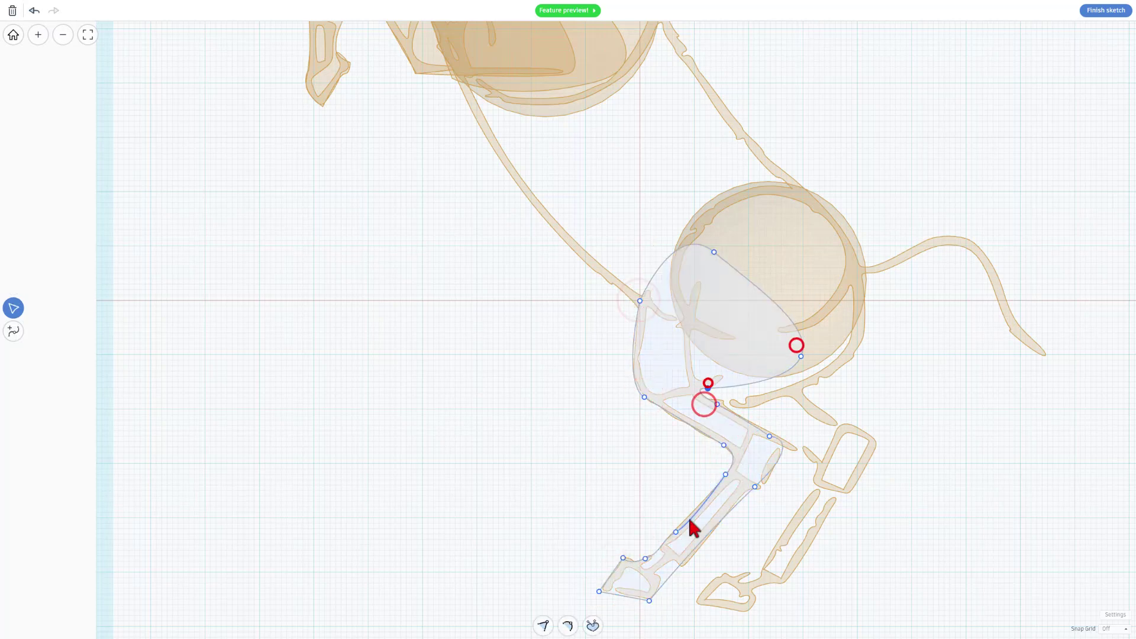
click(675, 532)
click(593, 625)
drag(691, 522, 685, 514)
click(1098, 10)
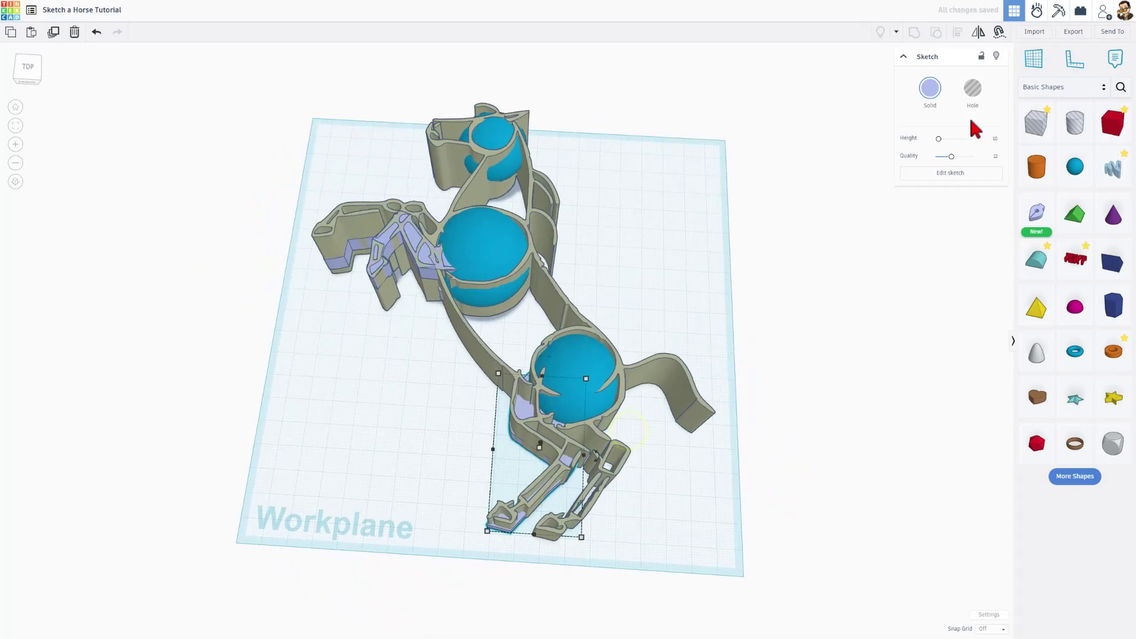
Start another sketch at the rearmost hind leg, and trace Bezier curves around the hoof and up the front edge to the hock
mouse_move(1036, 212)
mouse_down()
mouse_move(534, 449)
mouse_move(598, 436)
mouse_up()
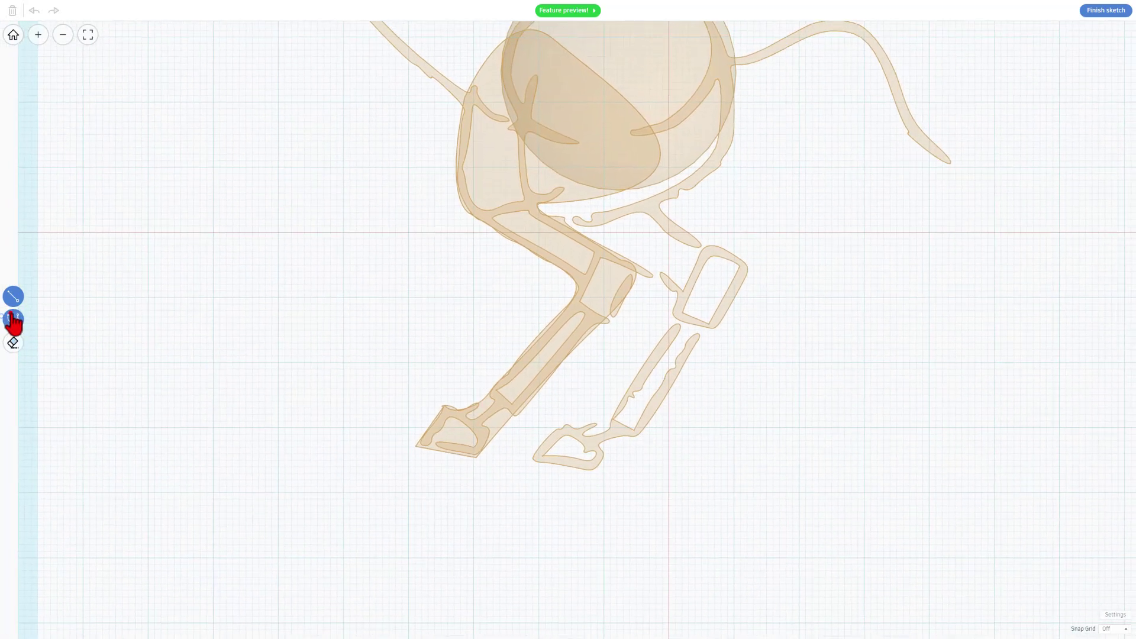
click(591, 472)
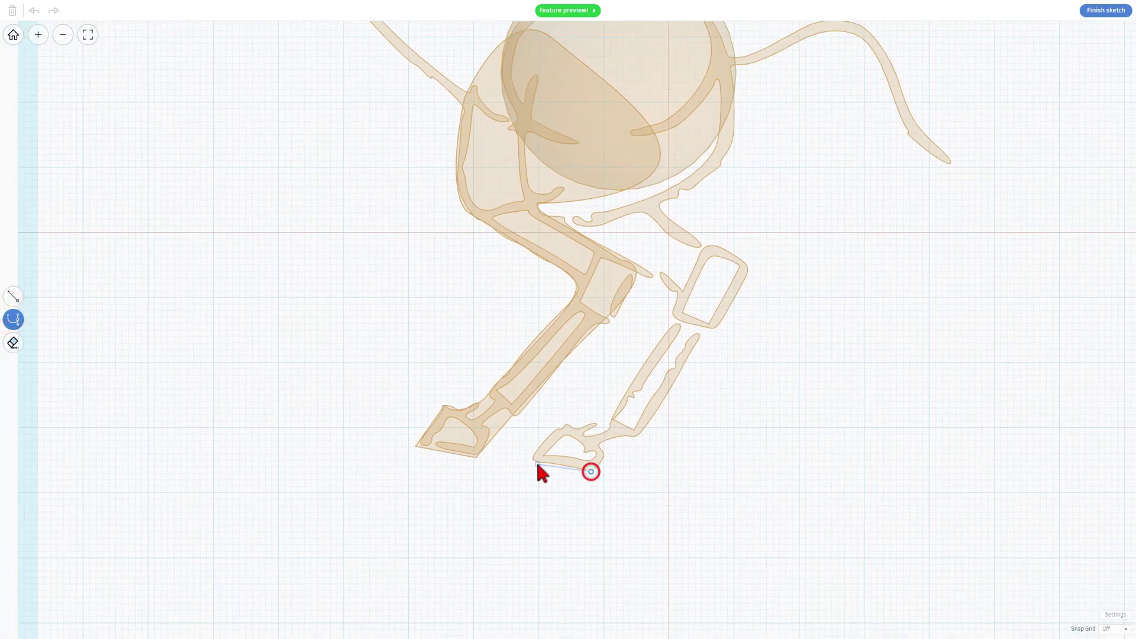
click(532, 462)
click(566, 423)
click(579, 425)
click(615, 415)
click(674, 316)
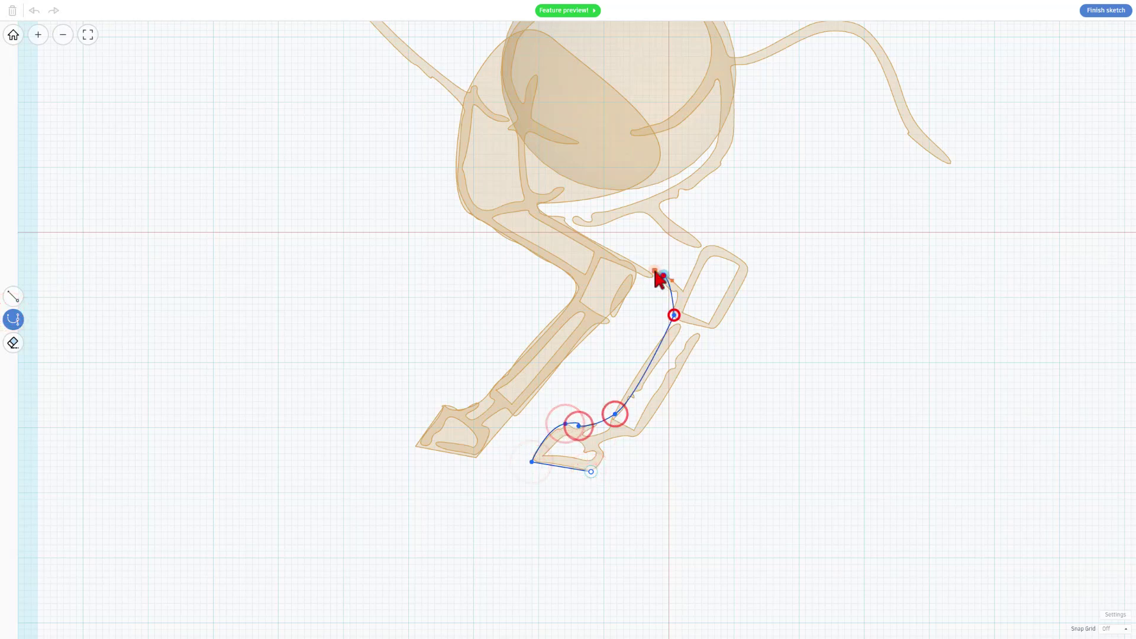
click(663, 275)
Carry the outline up the thigh, through the rear sphere, and down the back of the leg to close it at the hoof
click(538, 215)
click(521, 101)
click(650, 77)
click(707, 172)
click(668, 216)
click(734, 258)
click(735, 296)
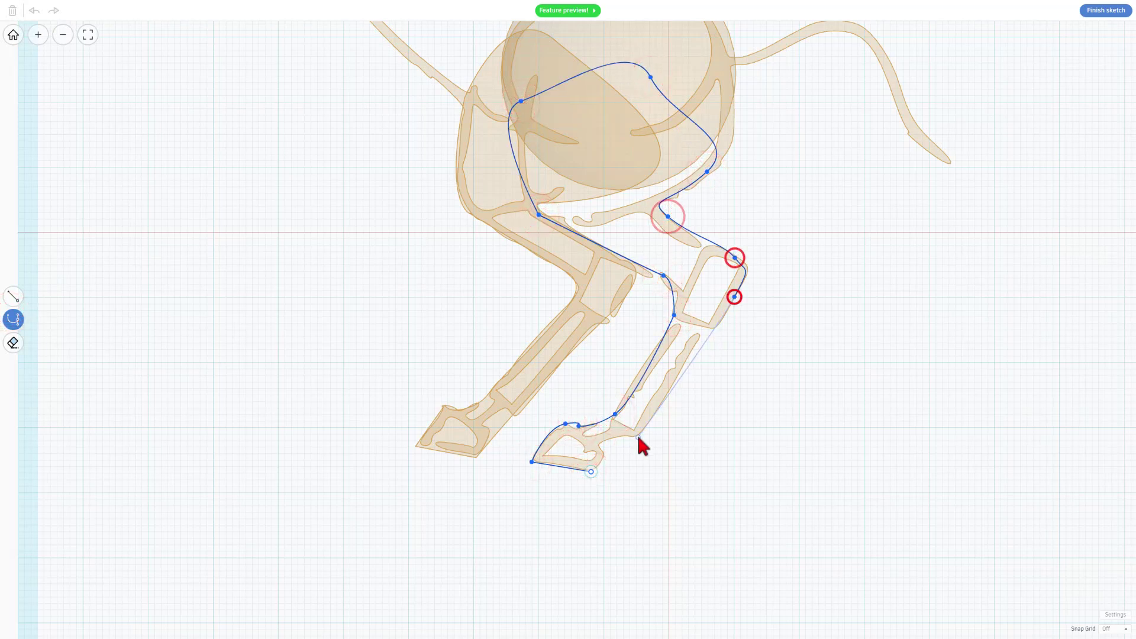
click(638, 437)
click(600, 444)
click(591, 472)
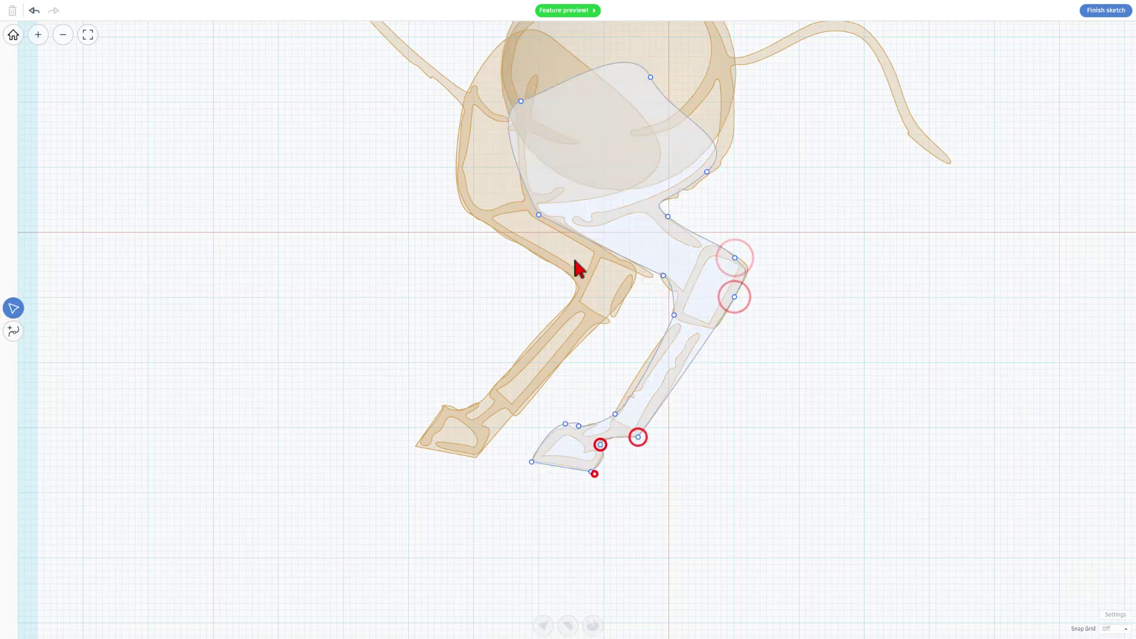
Add a point midway along the front edge of the rearmost hind leg's lower section to follow the outline more closely
click(12, 333)
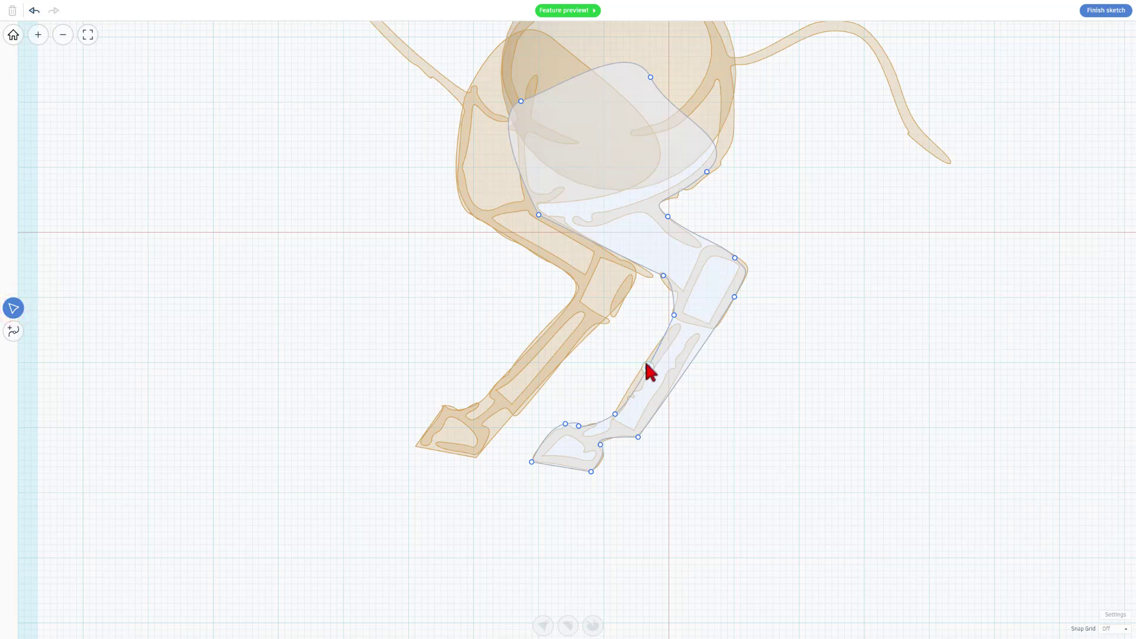
drag(645, 368, 637, 373)
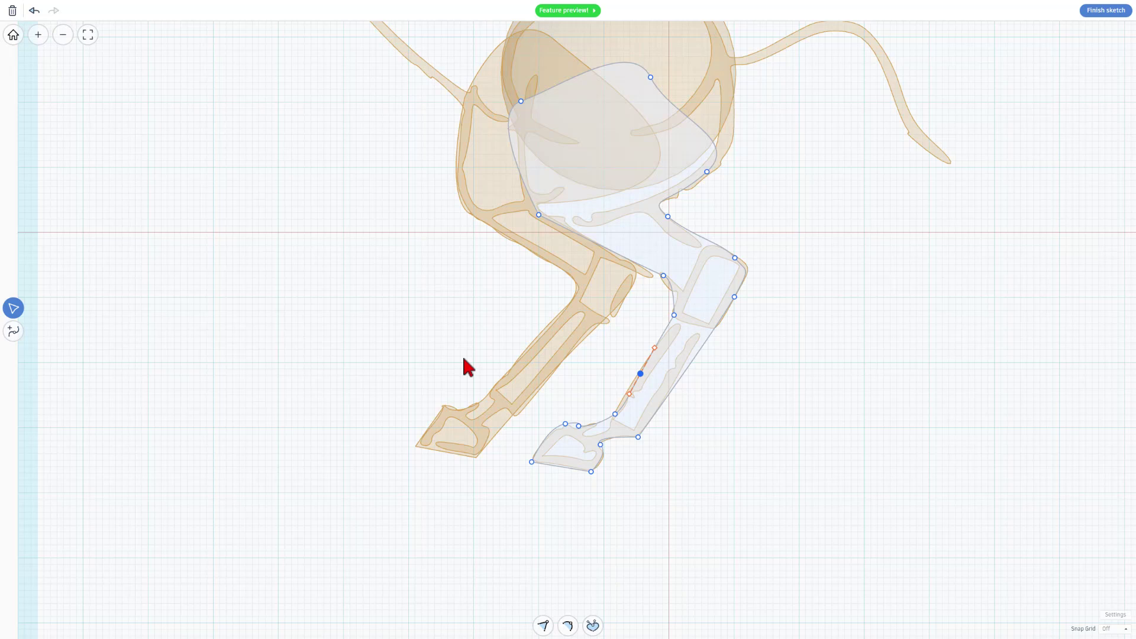
click(13, 331)
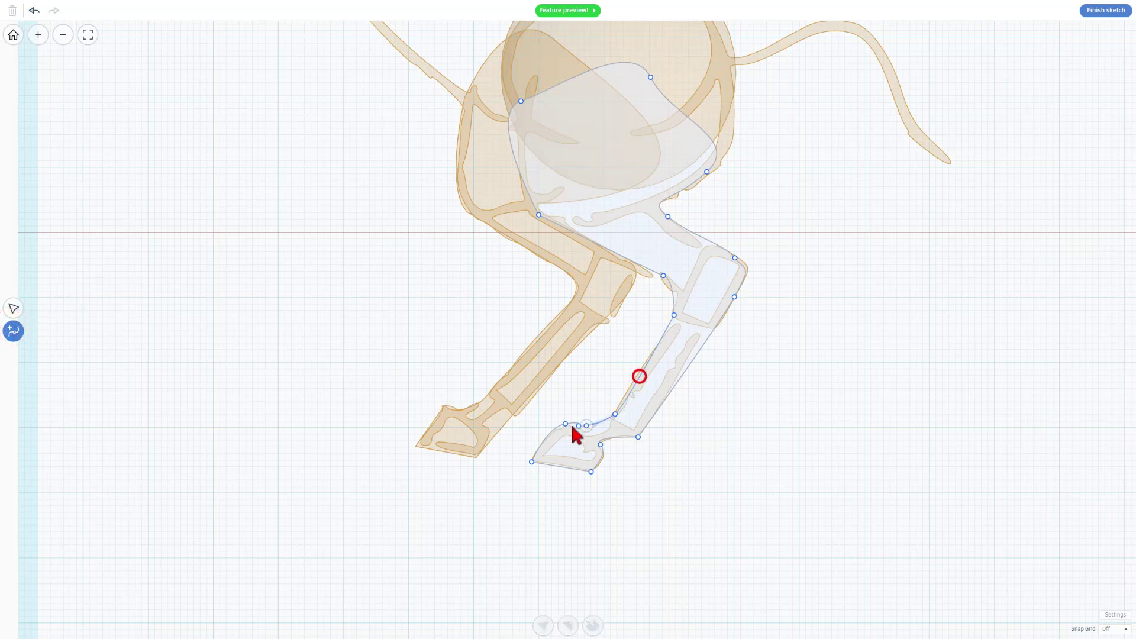
drag(645, 368, 636, 382)
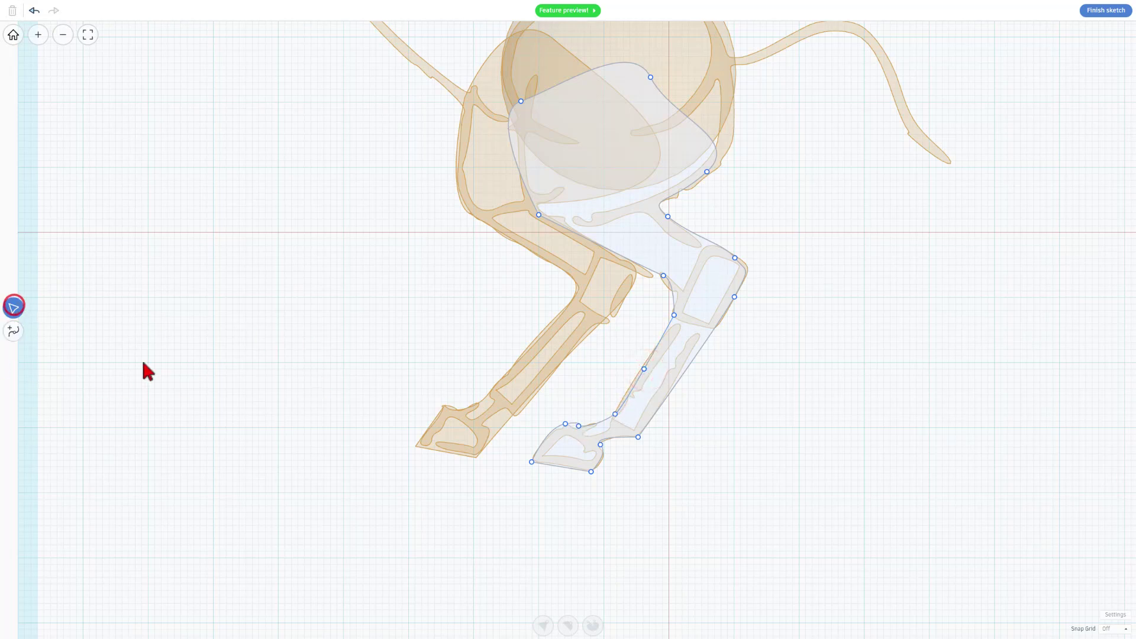
click(644, 369)
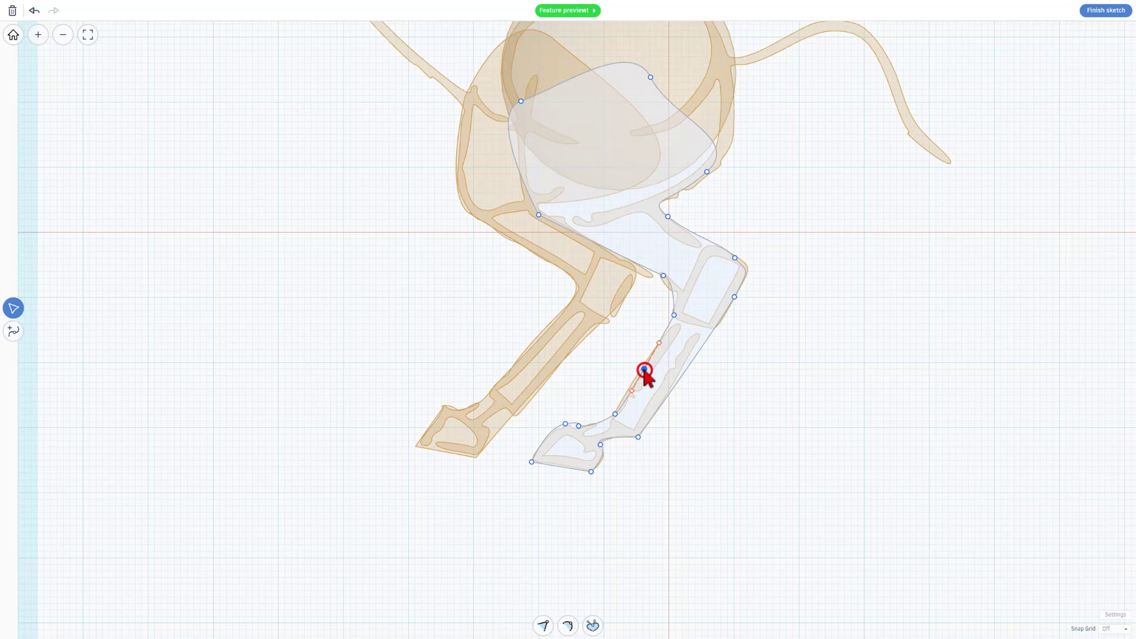
click(12, 330)
click(13, 308)
Reshape the rearmost leg's hock by moving its upper back point outward and adjusting the curve handles along the front
drag(734, 258, 731, 254)
click(667, 277)
click(592, 621)
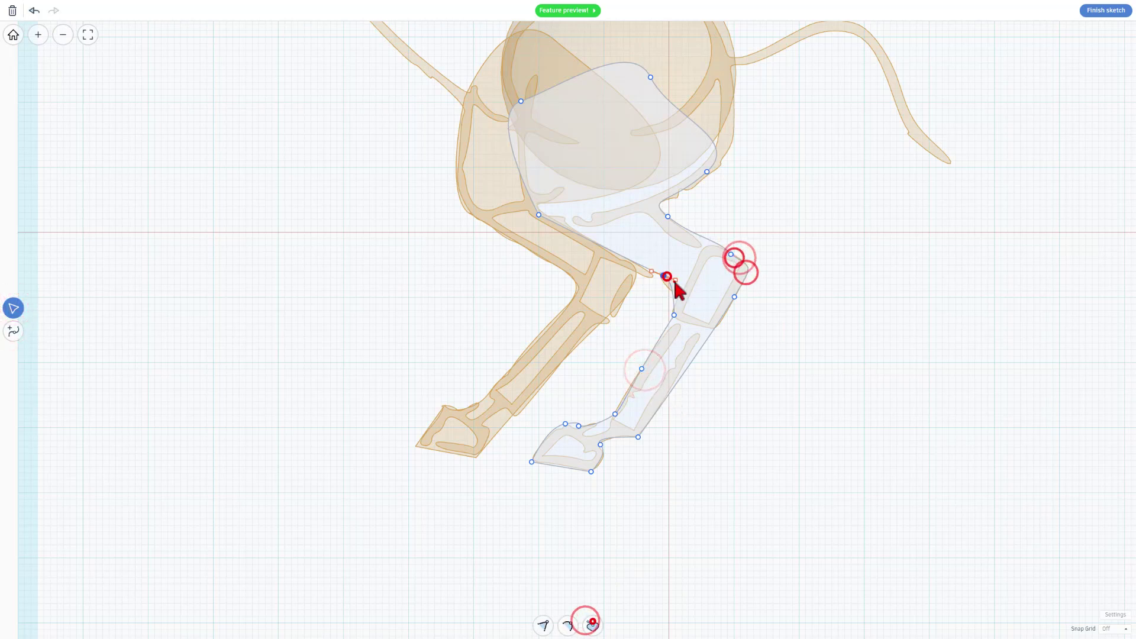
click(676, 315)
click(595, 621)
drag(682, 297, 687, 292)
drag(667, 345, 662, 337)
Adjust the points and curve handles around the rearmost leg's hoof and fetlock, and finish the sketch
click(580, 426)
click(593, 620)
drag(565, 424, 555, 427)
drag(581, 435, 620, 436)
click(603, 440)
click(610, 452)
click(662, 385)
click(593, 624)
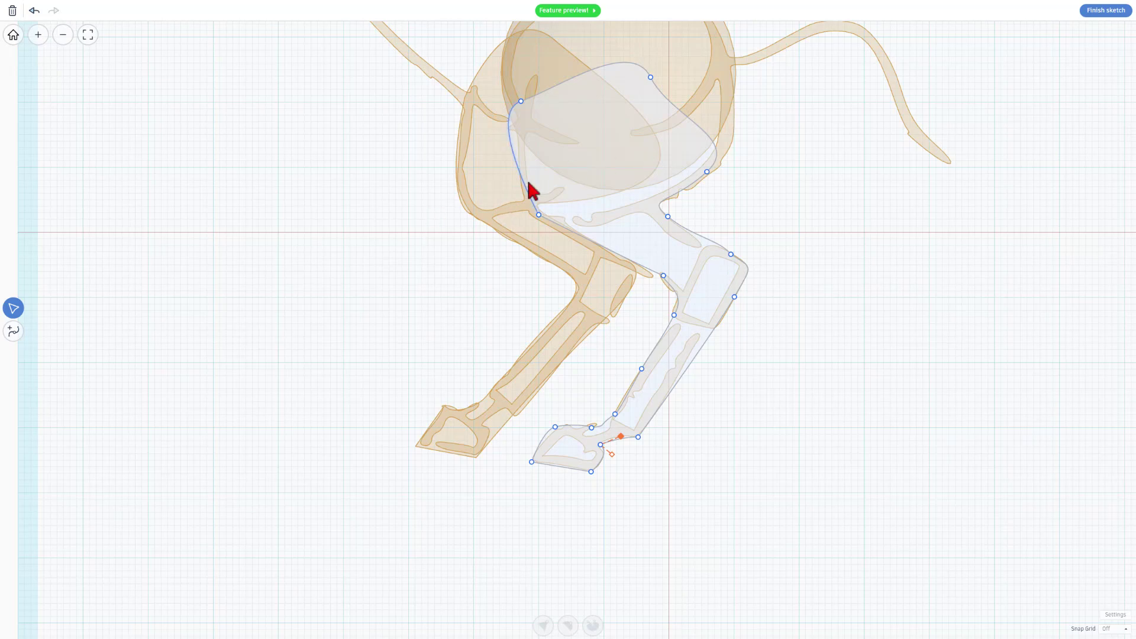
click(1080, 10)
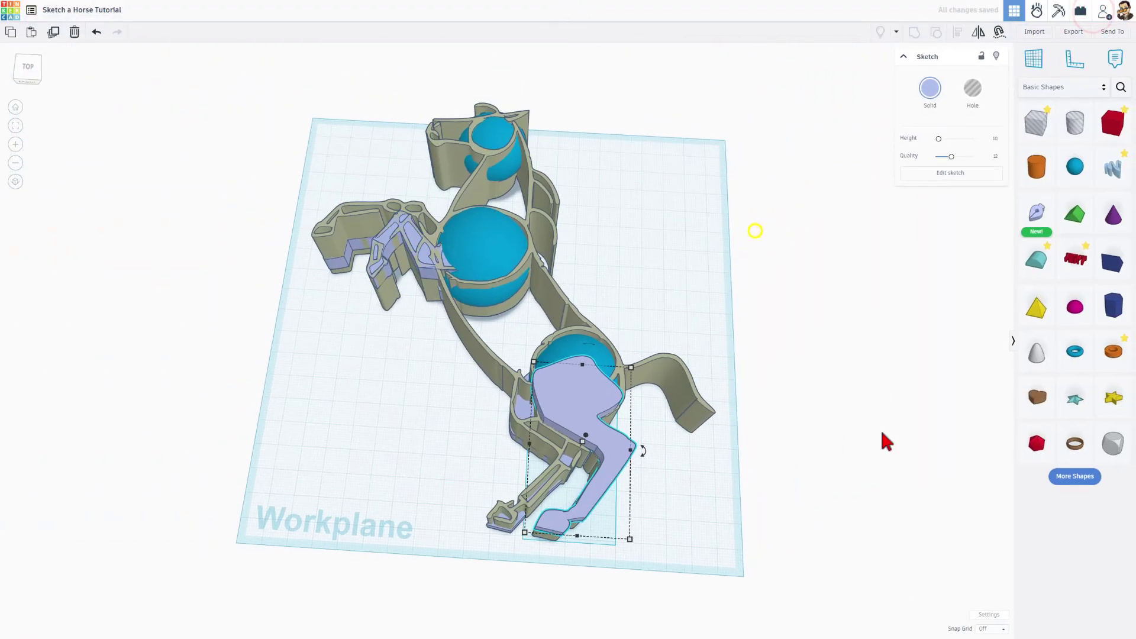
Set the snap grid to 1.0 mm, and align the rearmost hind leg in height with the raised bent front leg
click(999, 629)
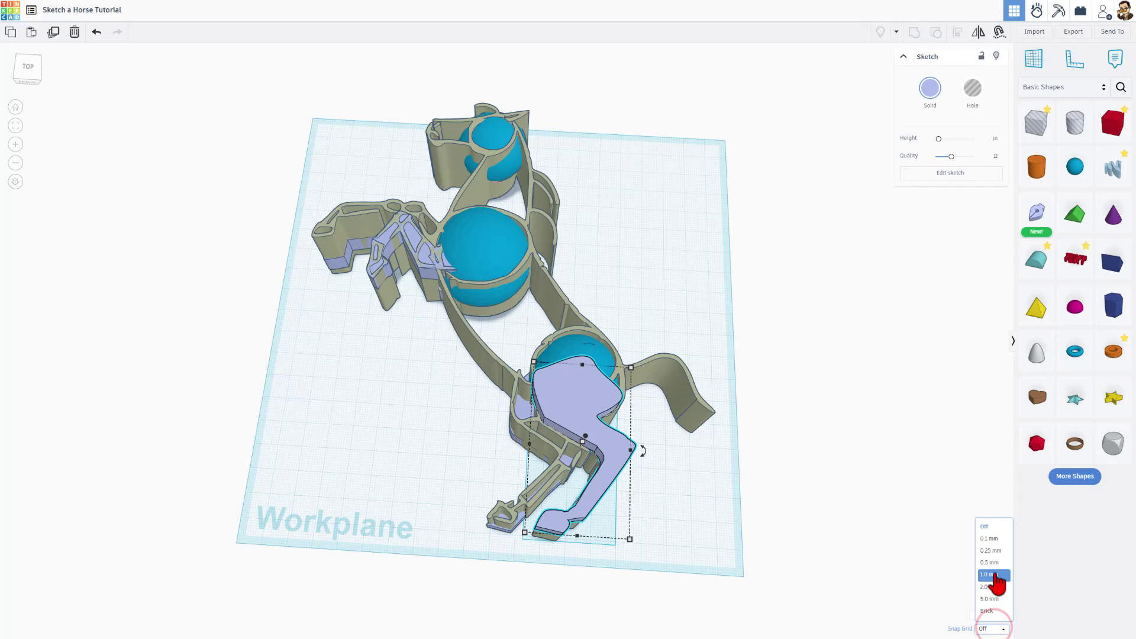
click(996, 562)
right_drag(601, 527, 605, 279)
click(604, 279)
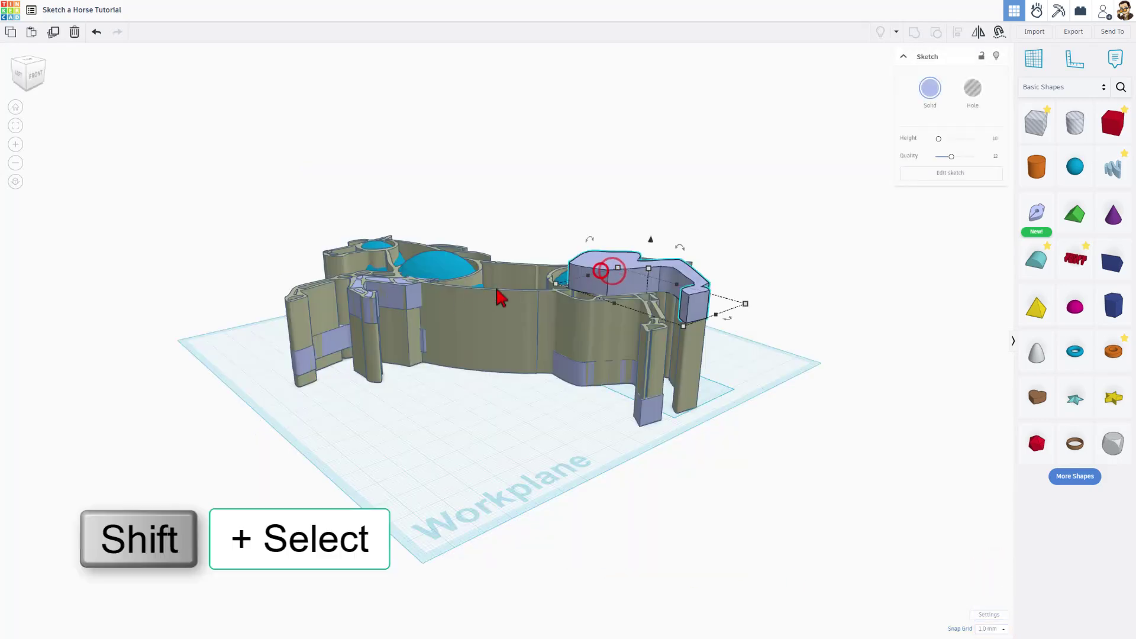
shift+click(399, 302)
key(l)
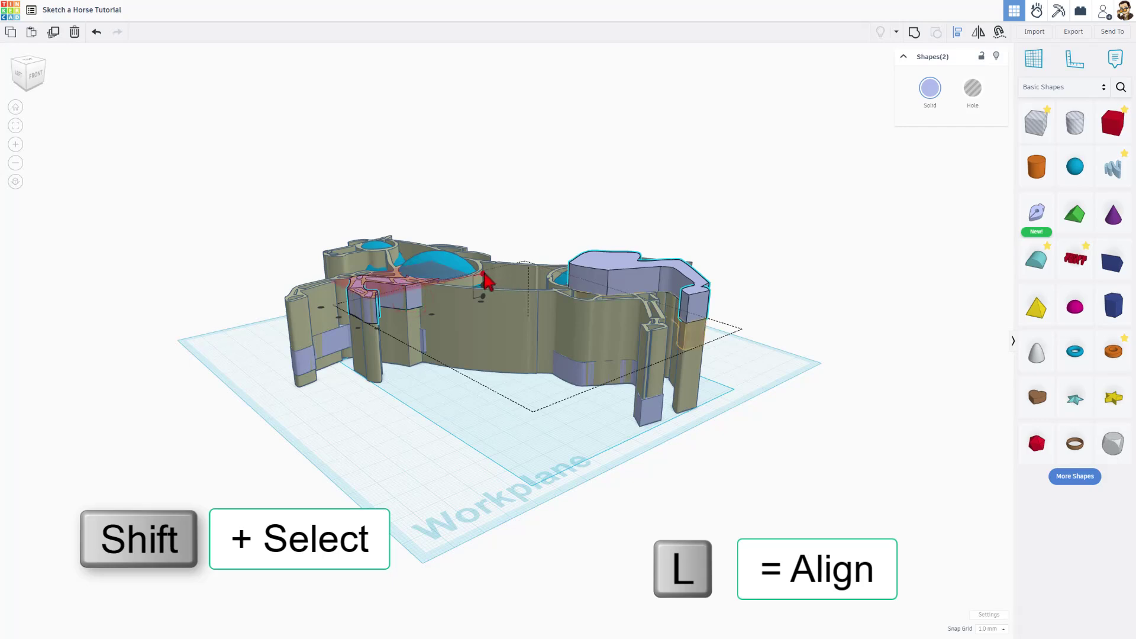
click(482, 284)
click(633, 211)
click(673, 200)
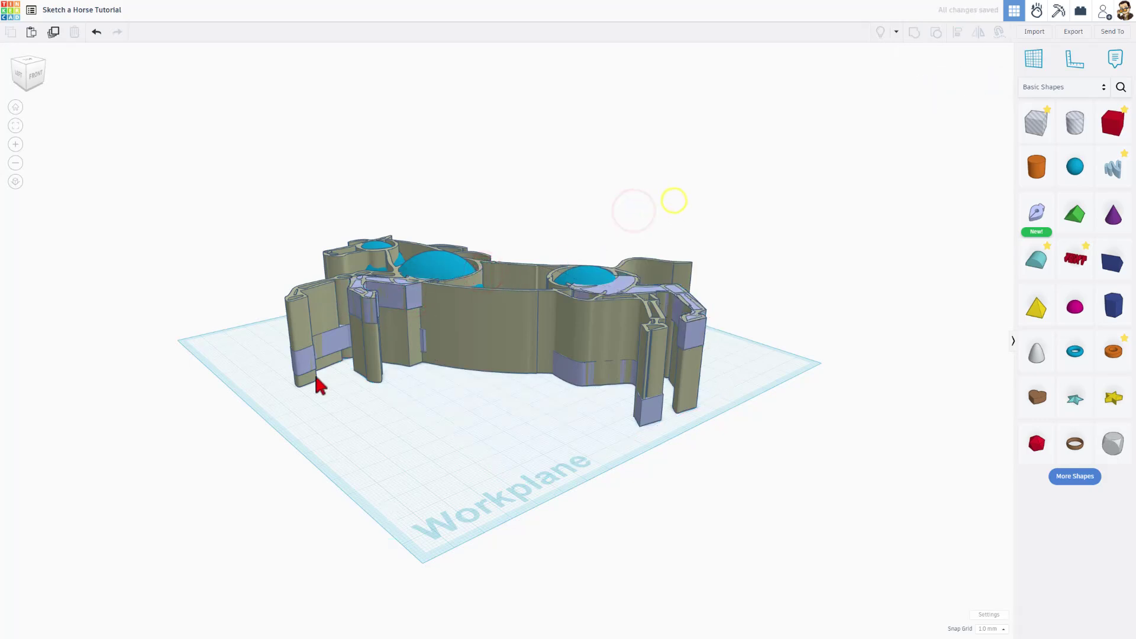
Align the forward hind leg in height with the extended front leg, using the front leg as the anchor
click(571, 380)
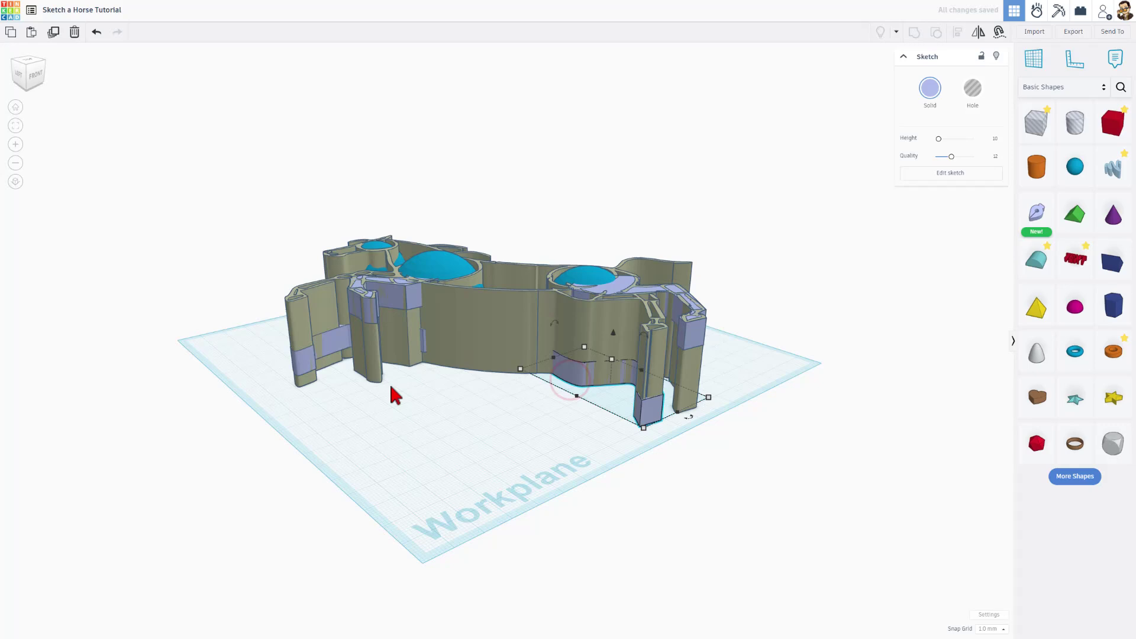
shift+click(341, 351)
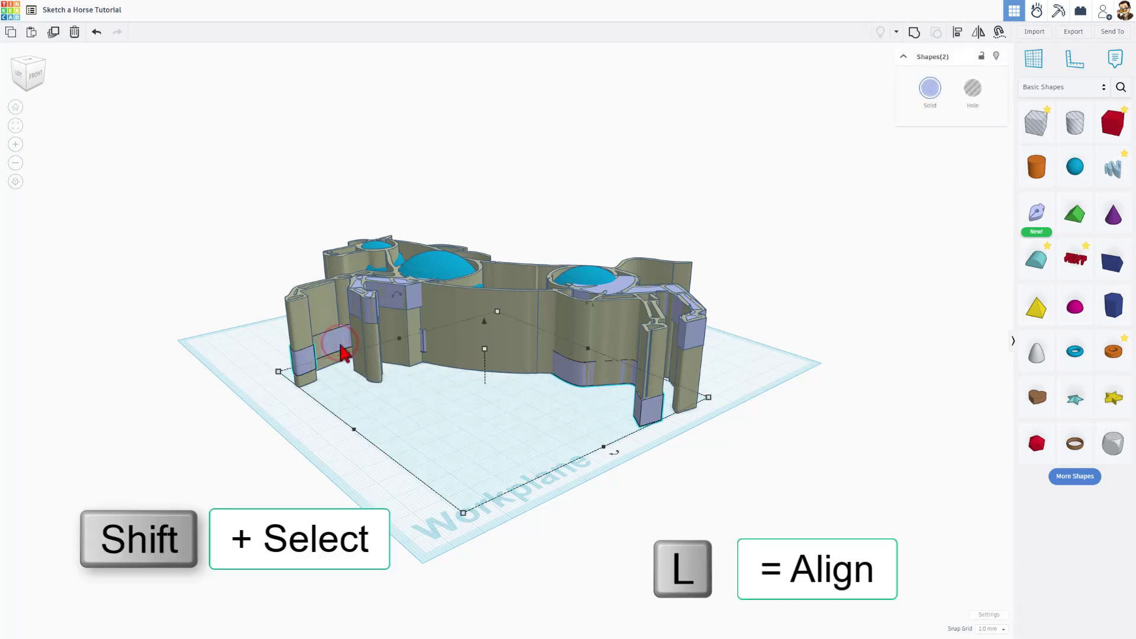
key(l)
click(338, 343)
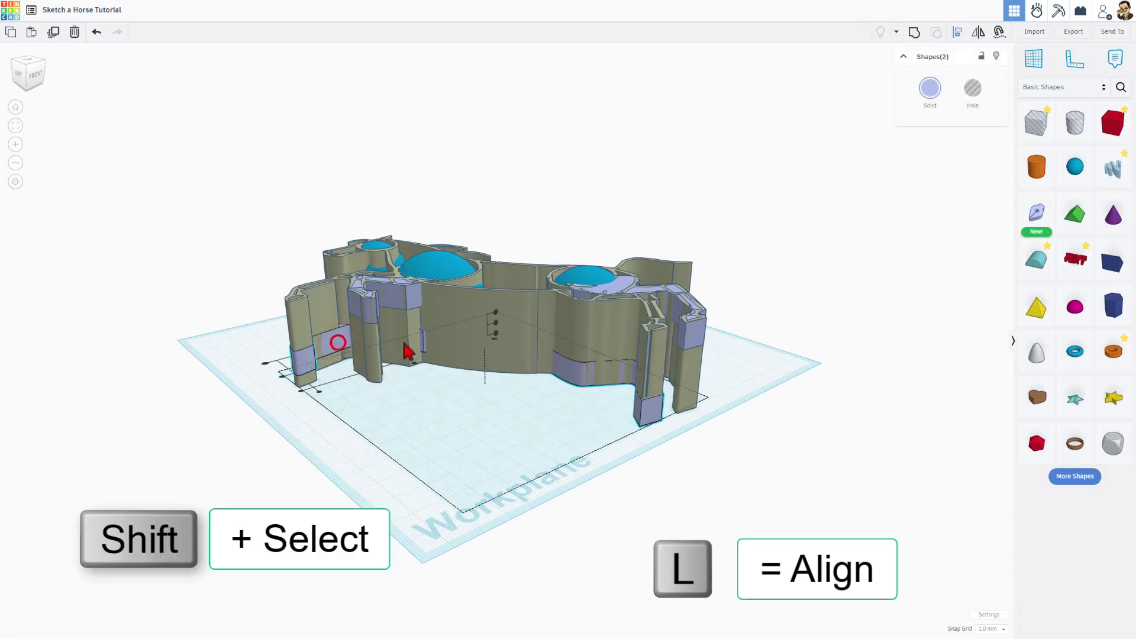
click(496, 312)
click(592, 245)
Hide the extruded horse outline so only the spheres and legs are shown
right_drag(638, 192, 452, 340)
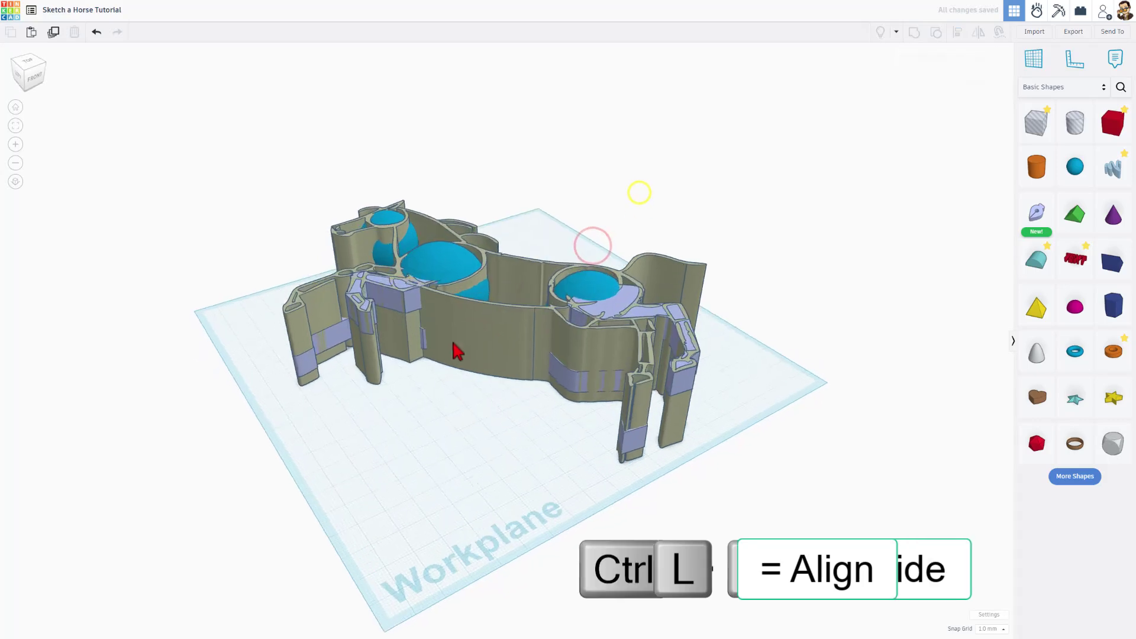
click(453, 343)
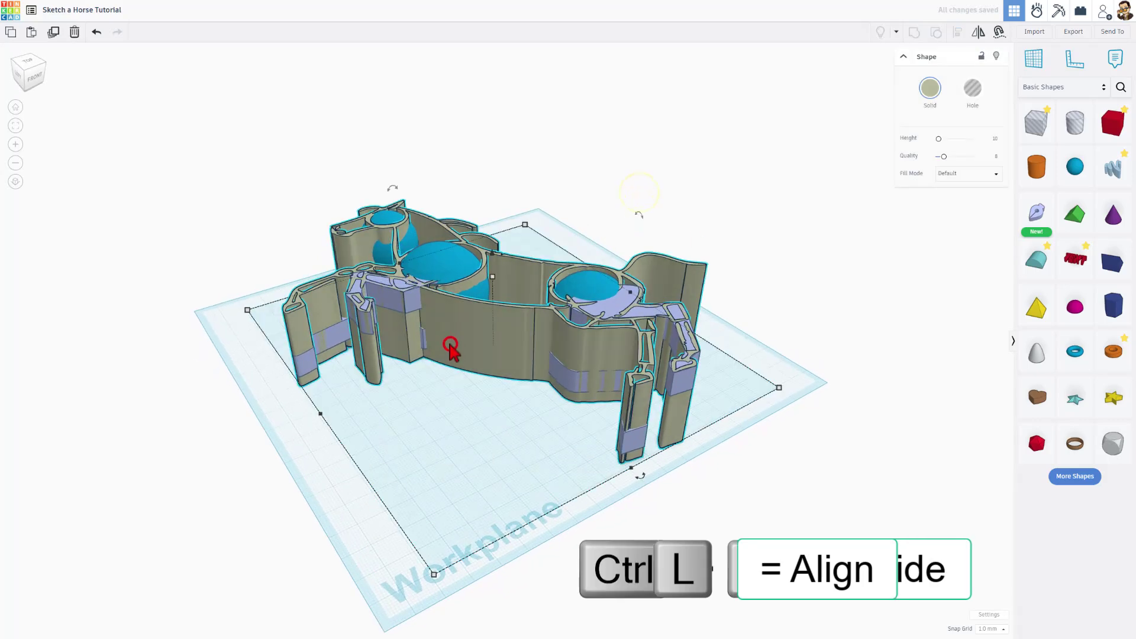
click(996, 56)
right_drag(691, 161, 672, 256)
right_drag(416, 328, 343, 368)
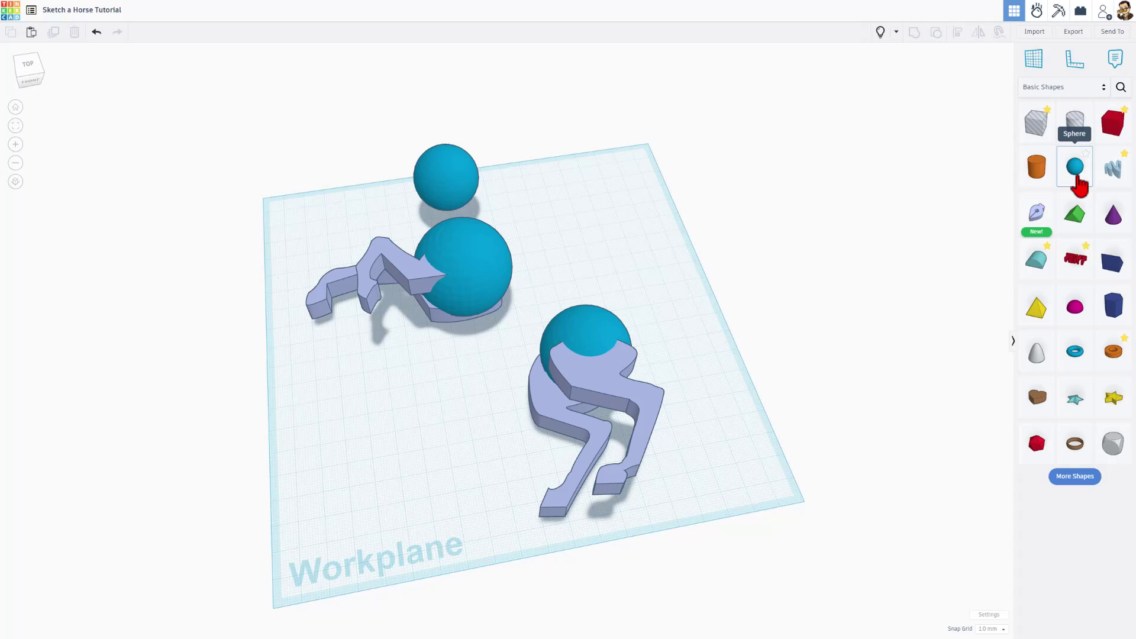
Add a new sphere at the thighs, in front of the rear body sphere, and adjust its placement
drag(1078, 185, 590, 375)
key(w)
click(754, 293)
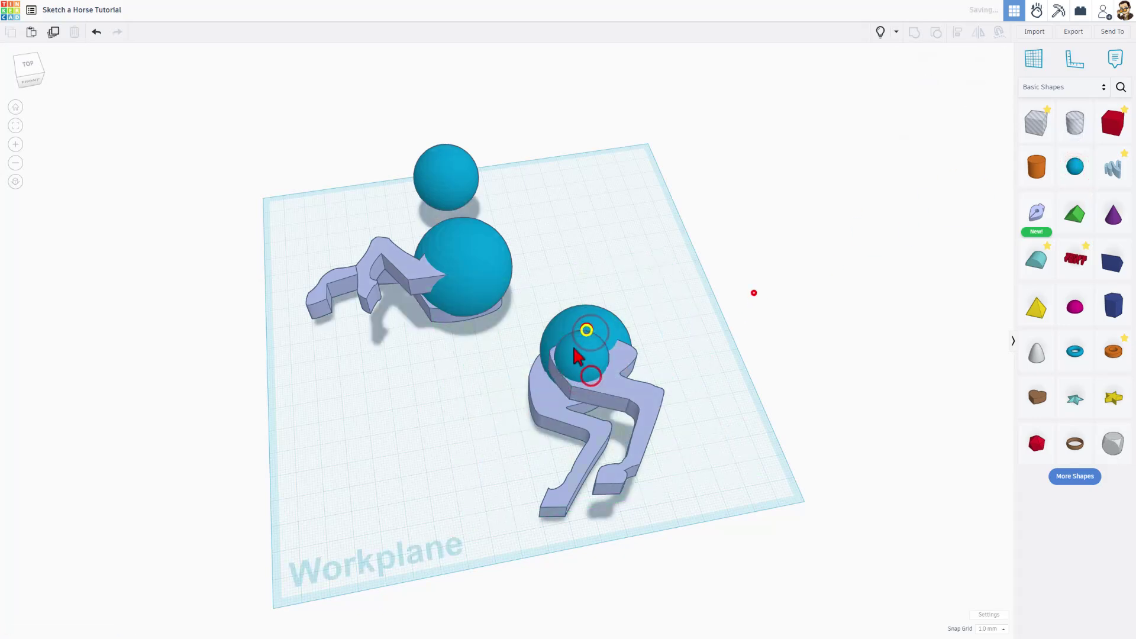
click(575, 346)
drag(587, 328, 586, 360)
Resize the new thigh sphere and shift it against the upper part of the hind legs
click(604, 393)
click(588, 360)
drag(611, 400, 620, 405)
click(580, 372)
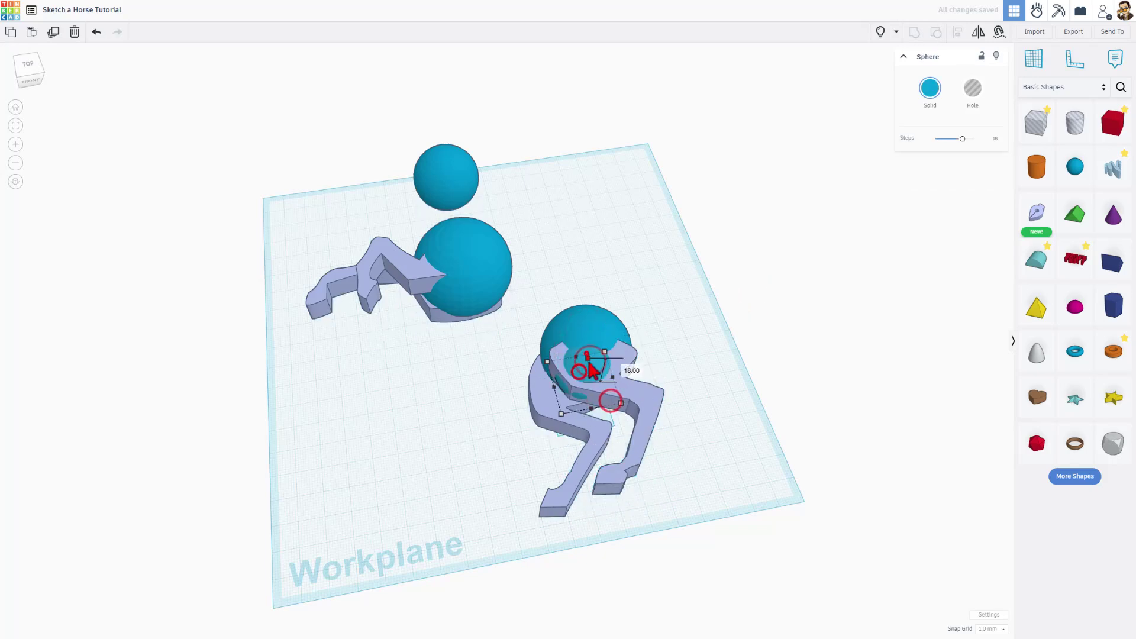
drag(586, 354, 586, 358)
drag(554, 385, 573, 353)
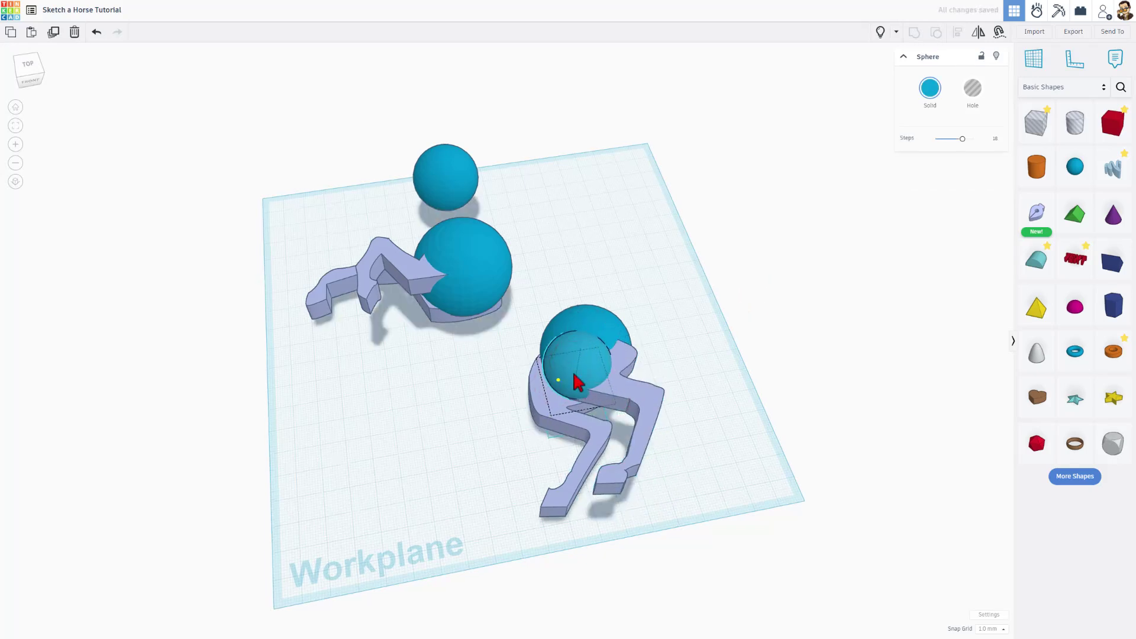
Fine-tune the thigh sphere's position between the hind legs at a height of about 21 mm
right_drag(558, 379, 600, 290)
drag(599, 261, 600, 269)
click(691, 246)
right_drag(689, 249, 592, 299)
click(595, 305)
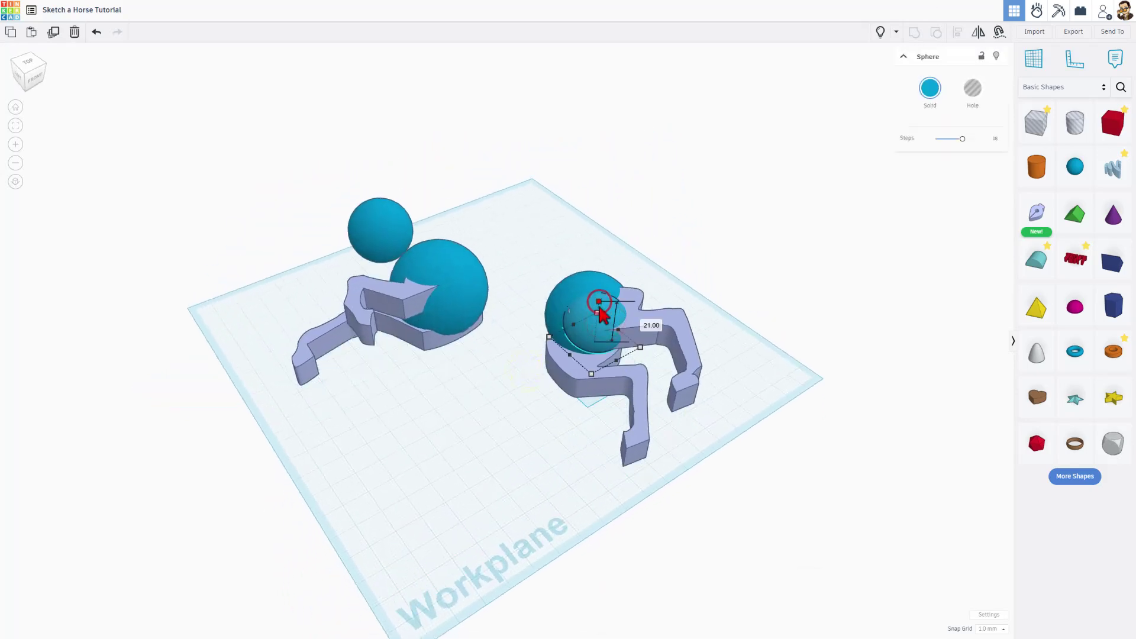
click(772, 255)
Show the hidden horse outline again around the spheres and legs
right_drag(791, 251, 703, 320)
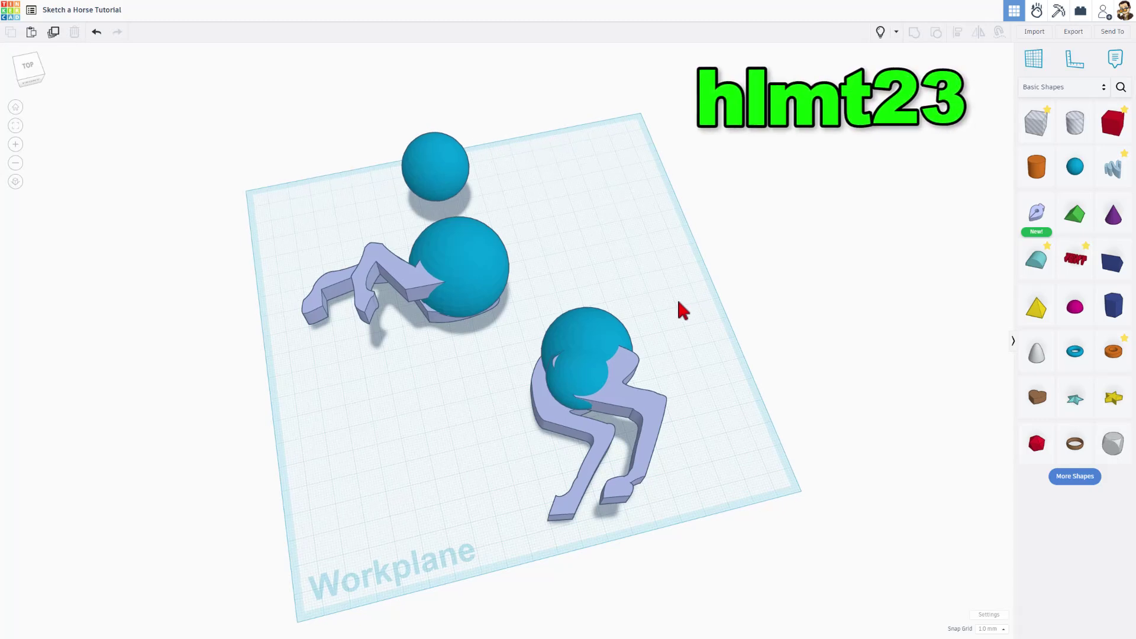
right_drag(675, 296, 790, 296)
click(876, 30)
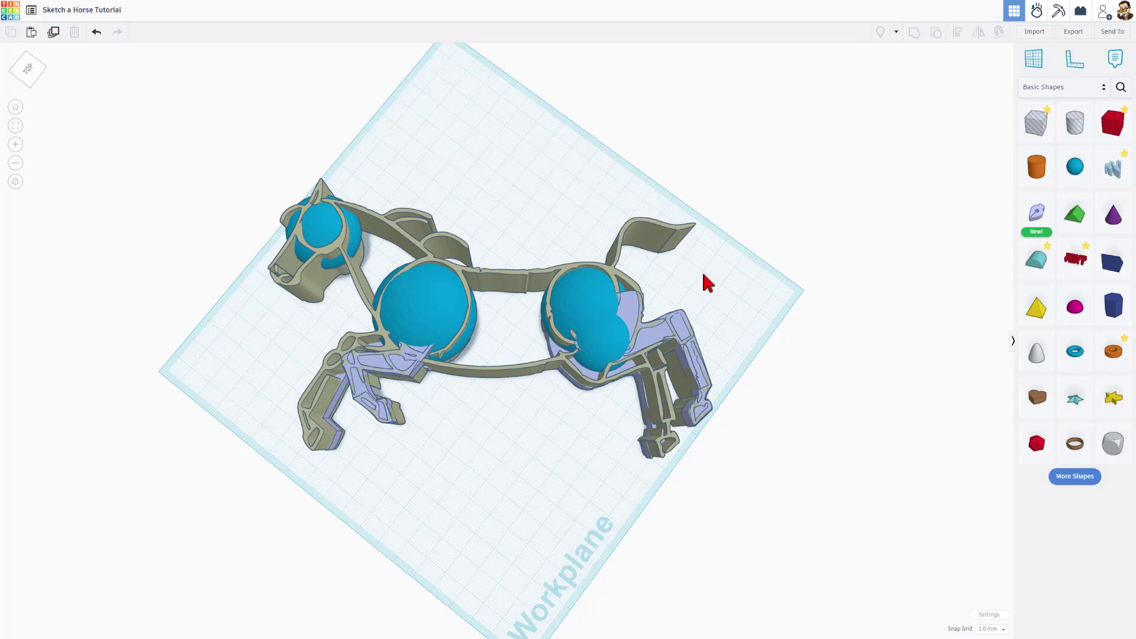
Search the community shapes for "new" and place the new banana shape on the workplane below the horse's belly
click(1120, 87)
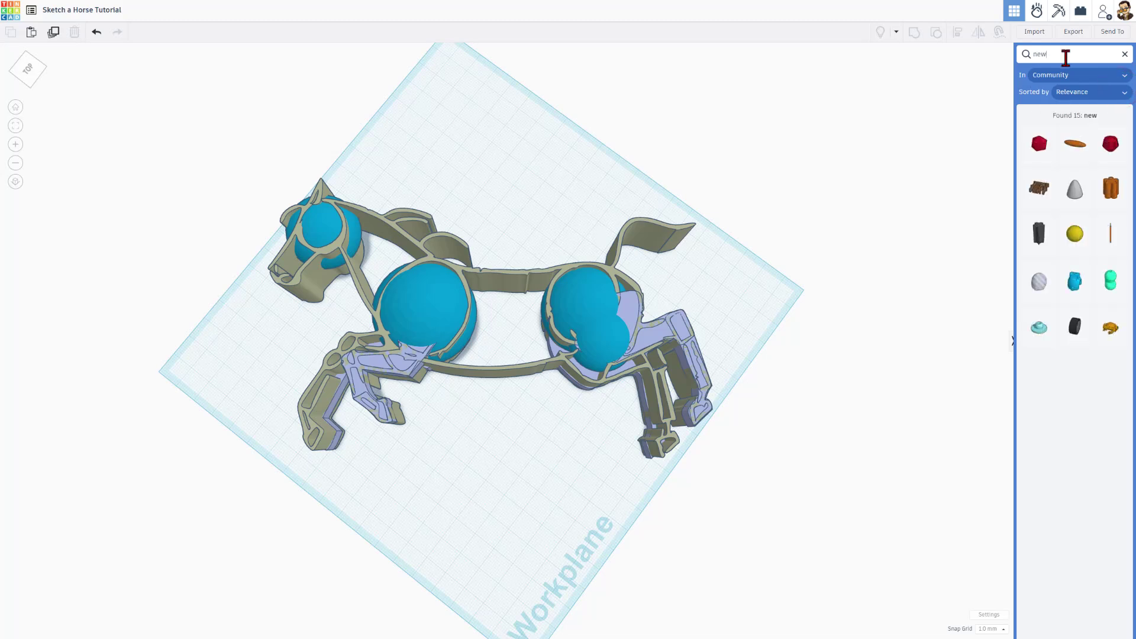
drag(1072, 148, 484, 424)
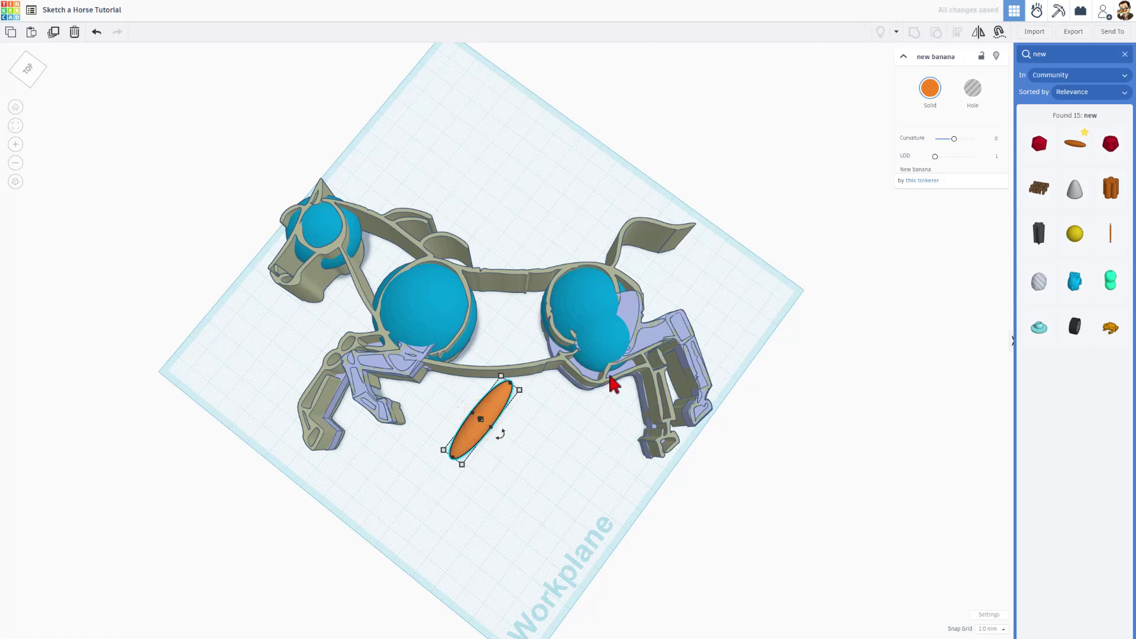
Enlarge the banana shape and rotate it about 101° so it runs from the head through the front body sphere
right_drag(611, 383, 482, 427)
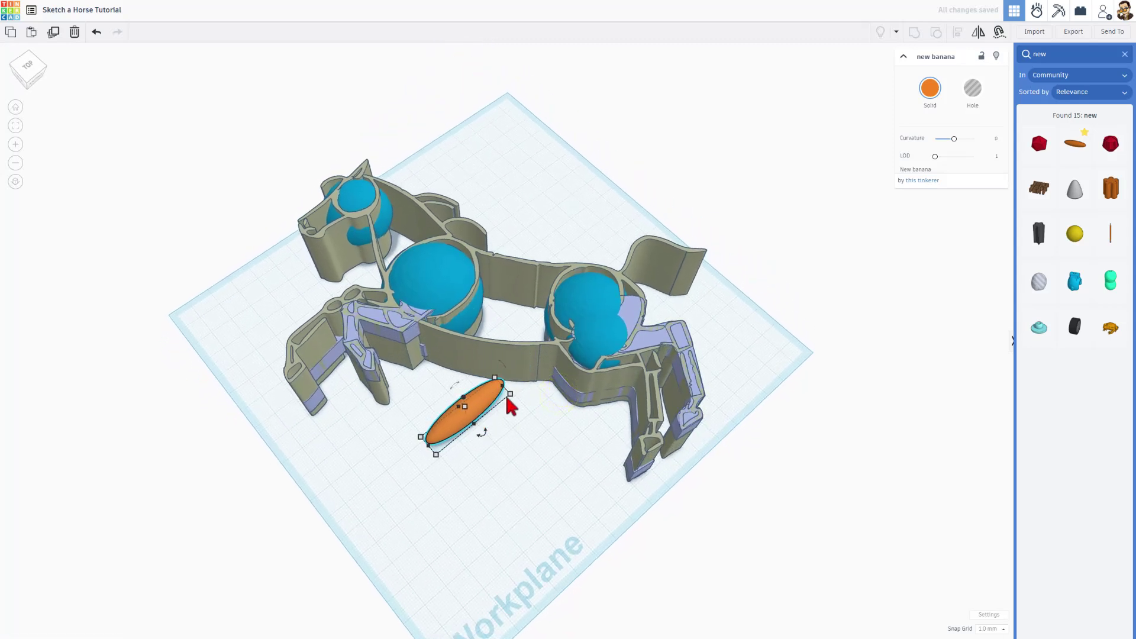
drag(506, 398, 680, 334)
drag(545, 405, 347, 321)
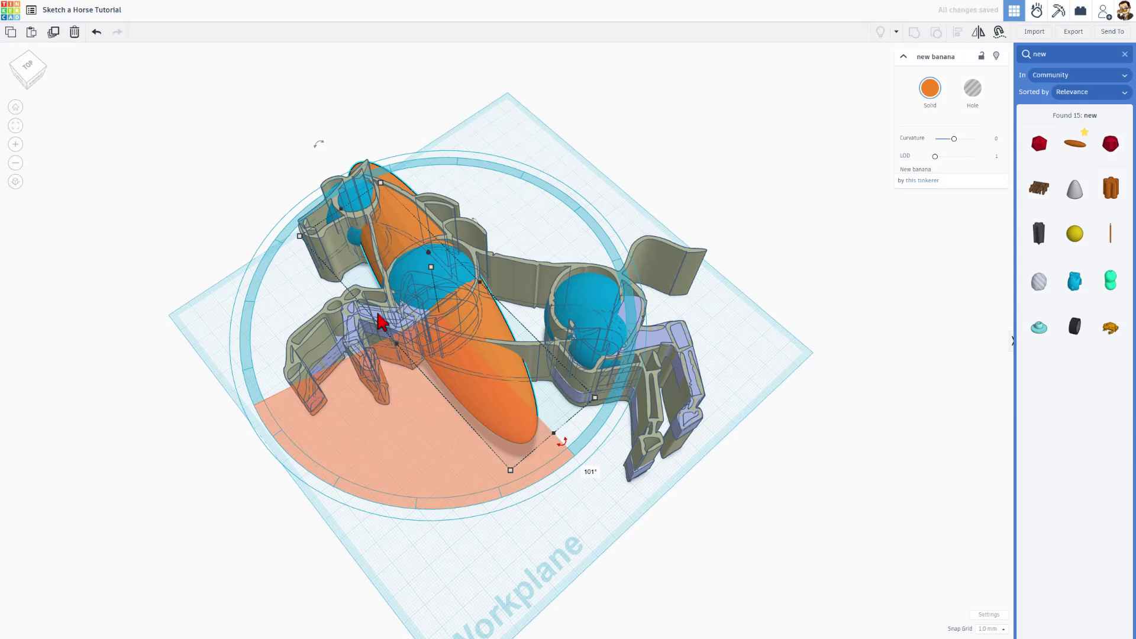
click(564, 99)
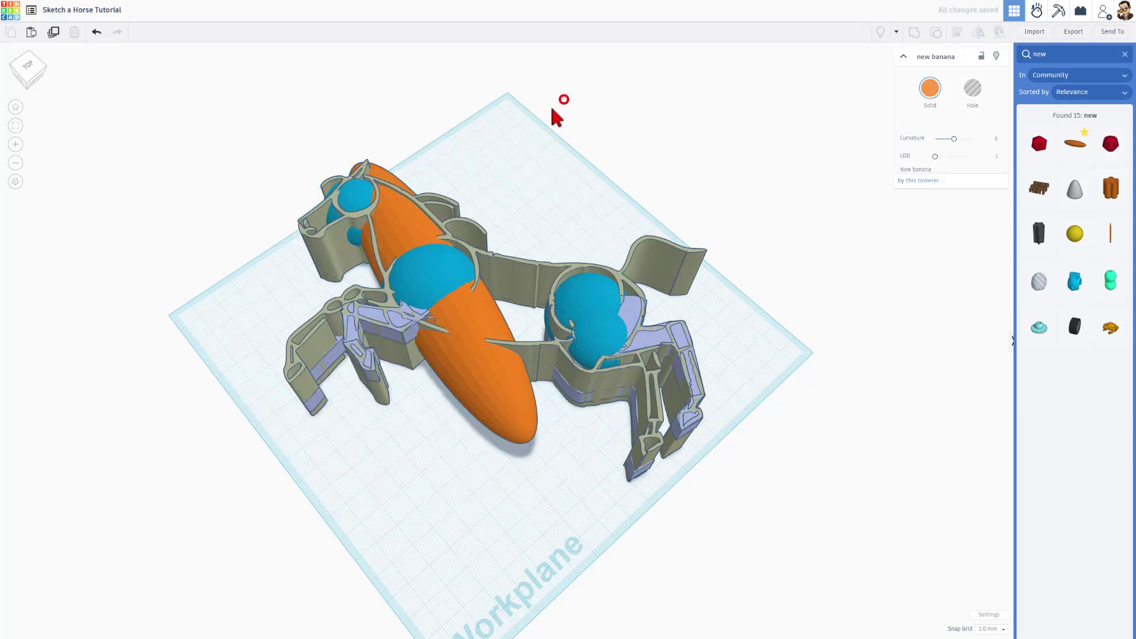
Set the curvature of the banana shape in the neck to about -0.63
click(449, 343)
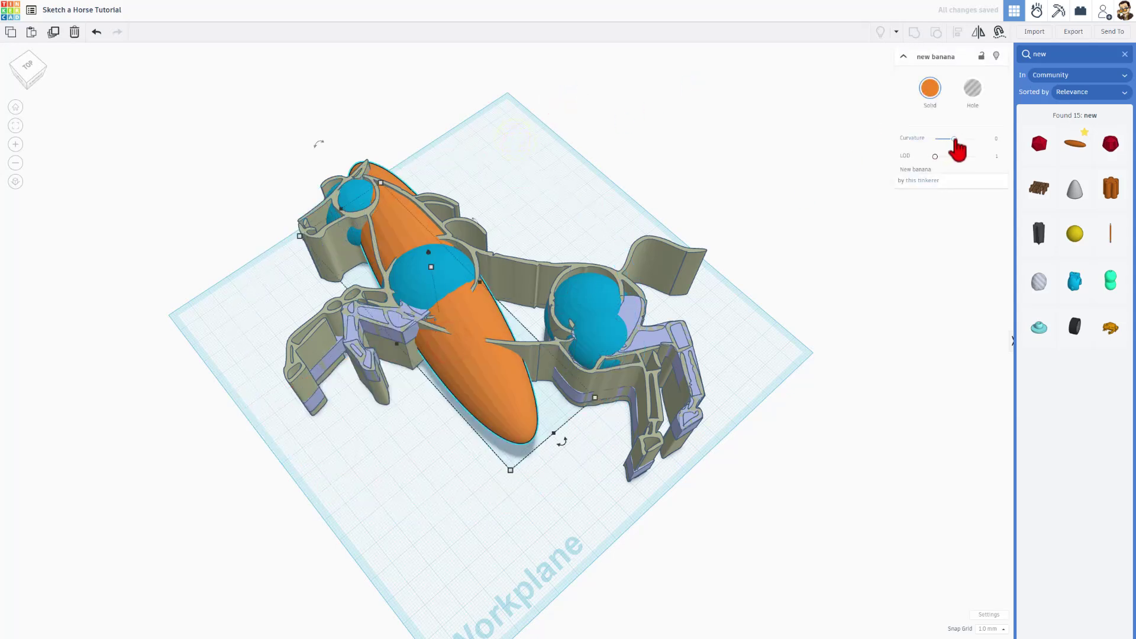
mouse_move(955, 139)
mouse_down()
mouse_move(968, 142)
mouse_move(950, 141)
mouse_up()
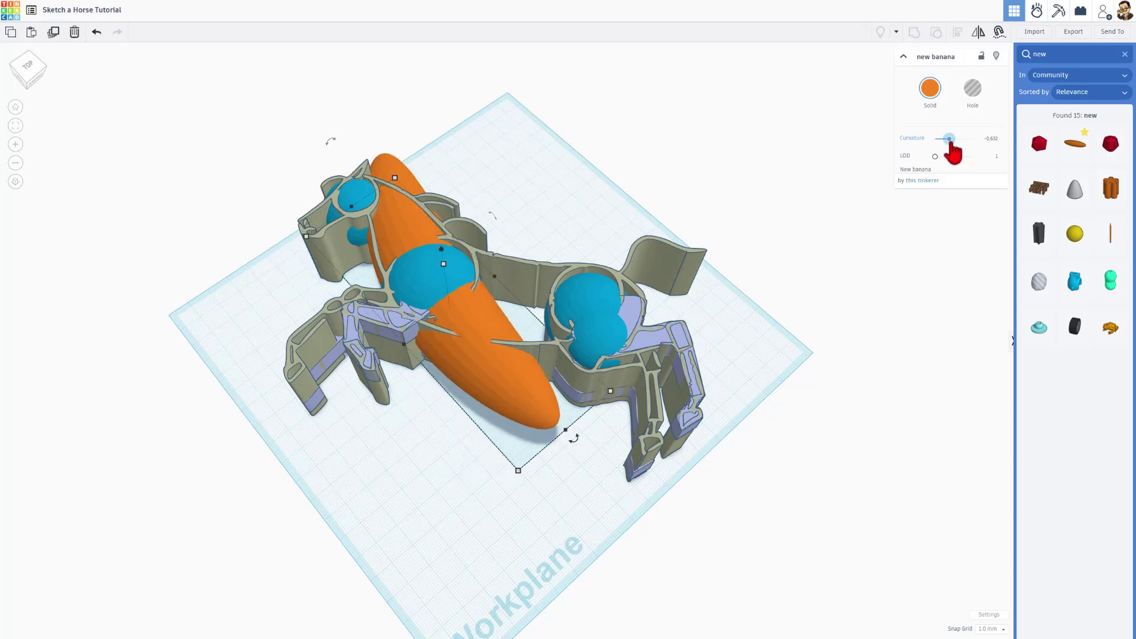
right_drag(379, 290, 517, 472)
Duplicate the curved banana and place the copy outside the workplane, beyond the horse's tail
click(525, 358)
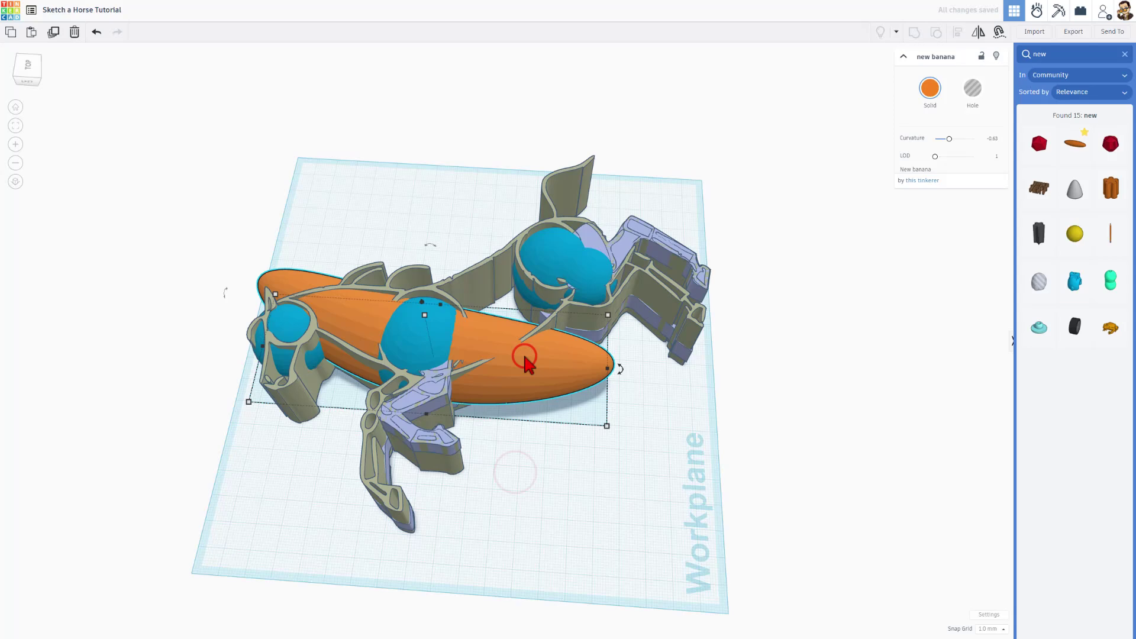
alt+drag(523, 356, 646, 127)
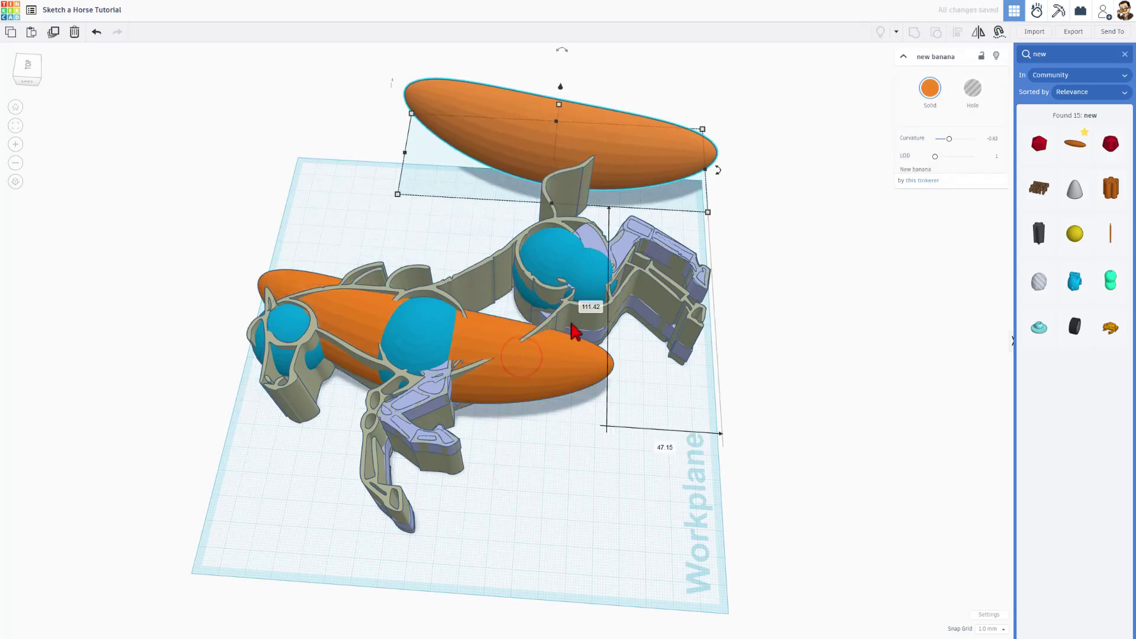
mouse_move(498, 421)
right_down()
mouse_move(558, 381)
mouse_move(527, 370)
mouse_move(507, 421)
right_up()
click(587, 420)
Bend the banana in the neck the opposite way with a curvature of about 0.48
click(550, 351)
drag(617, 367, 662, 357)
right_drag(549, 414, 301, 412)
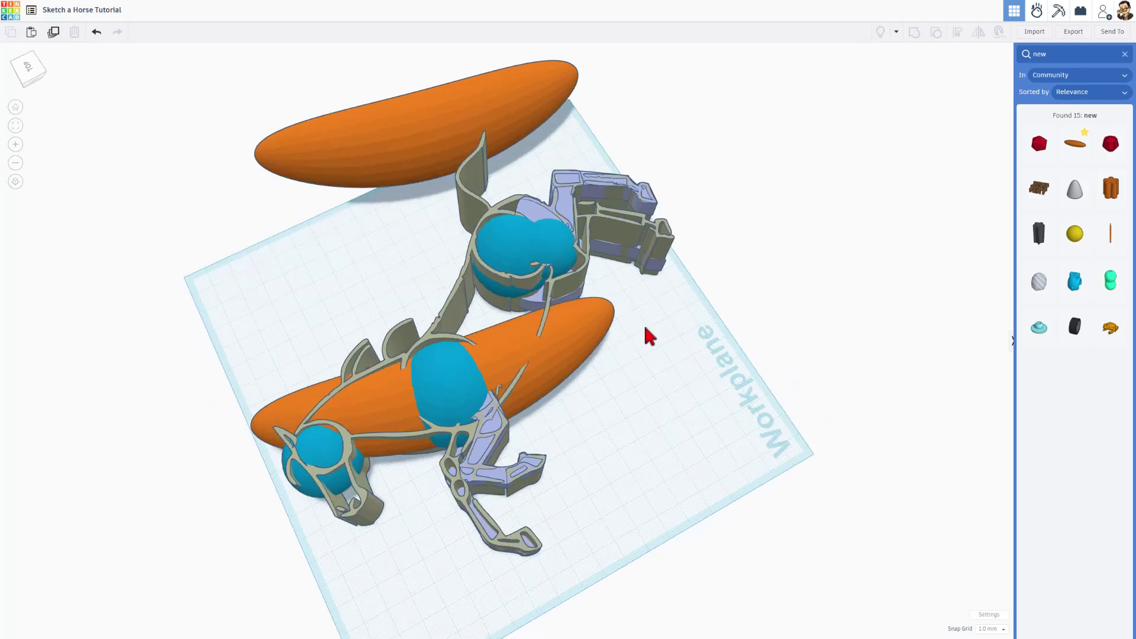
click(564, 331)
drag(950, 140, 958, 139)
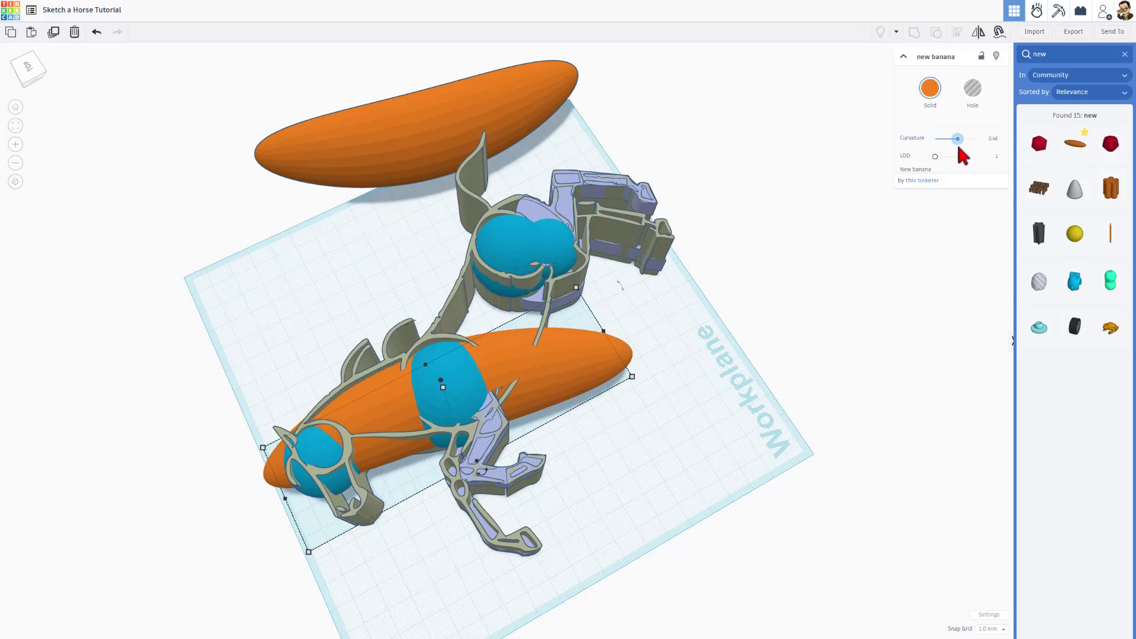
Shift the neck banana within the horse outline and rotate it by about -1° to follow the neck
click(933, 265)
right_drag(695, 381, 580, 371)
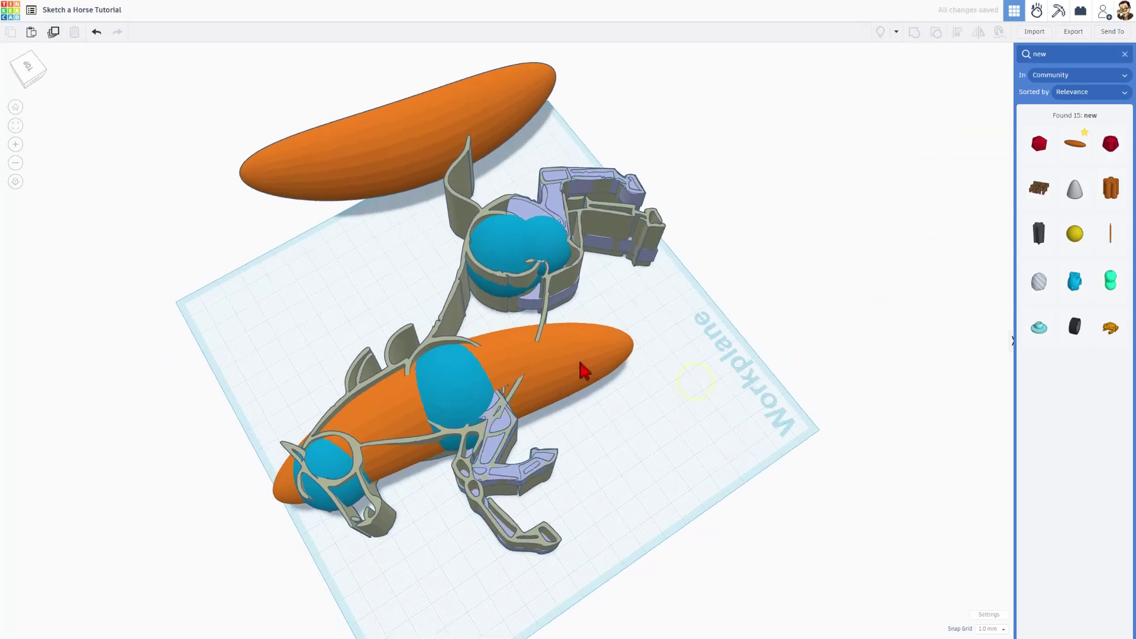
click(564, 356)
drag(562, 357, 571, 350)
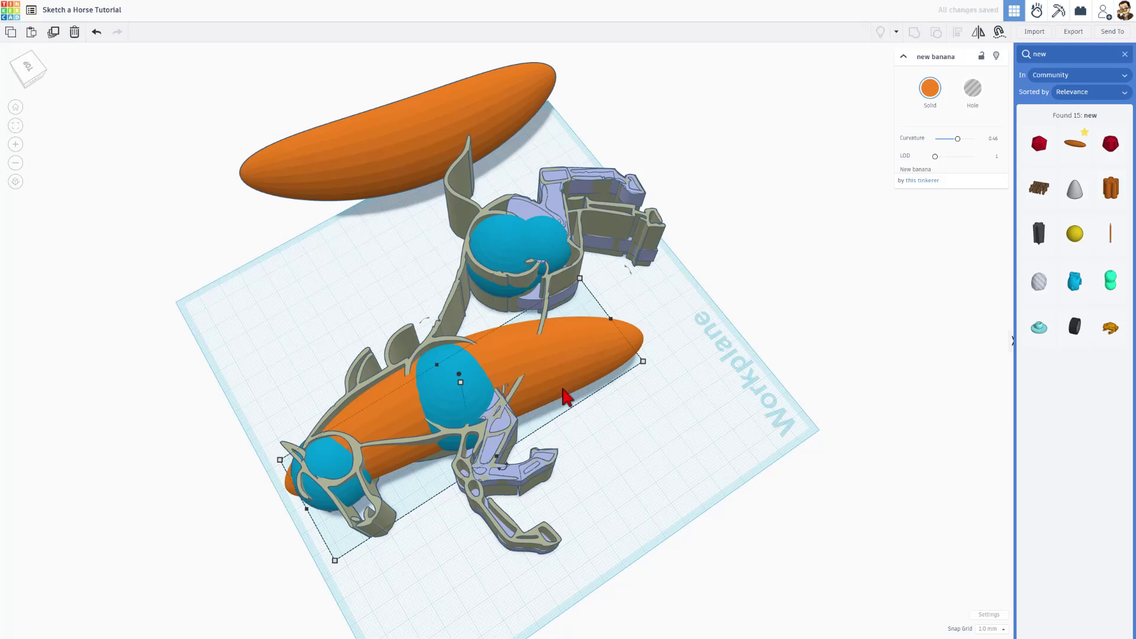
right_drag(565, 391, 638, 349)
right_drag(489, 353, 482, 337)
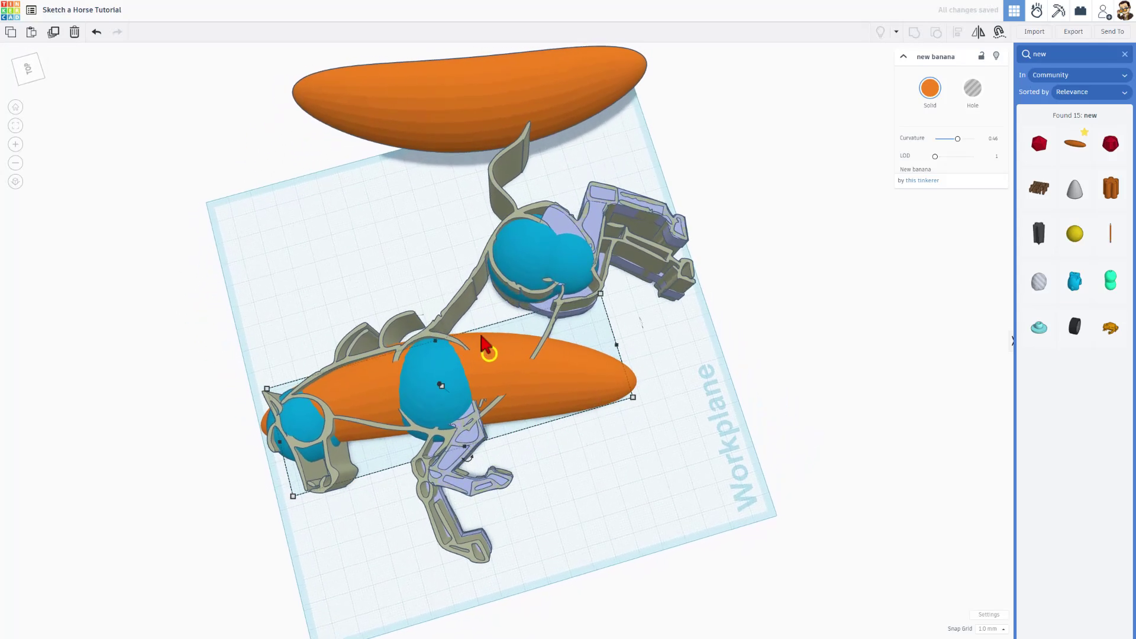
drag(464, 466, 476, 515)
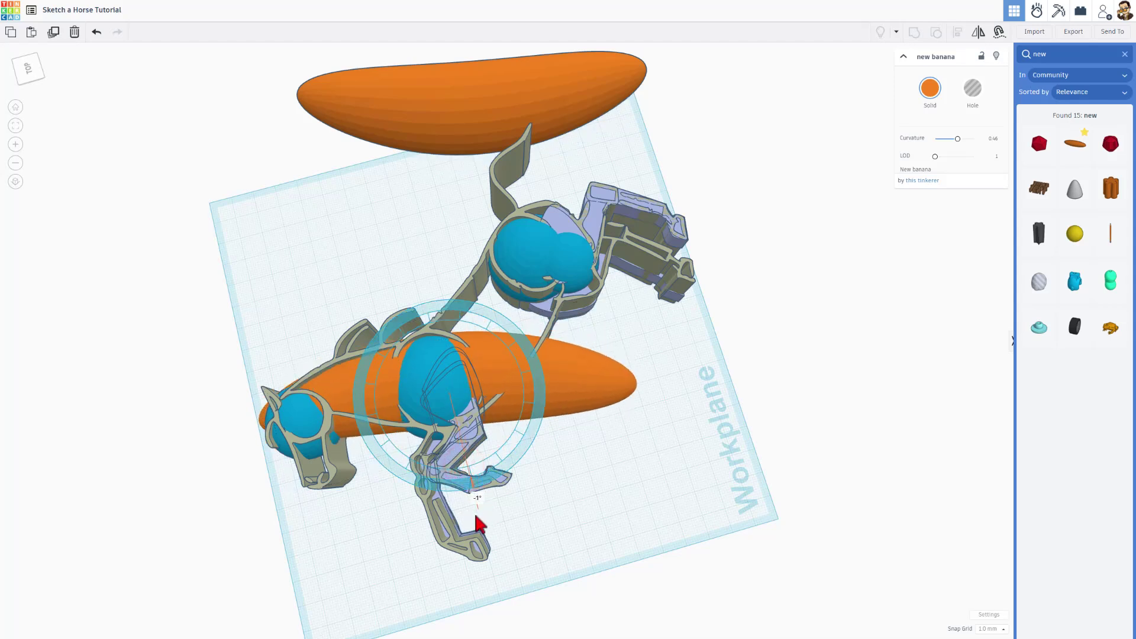
Increase the neck banana's curvature to about 1.41 and readjust its position through the neck and front body sphere
click(357, 502)
click(397, 410)
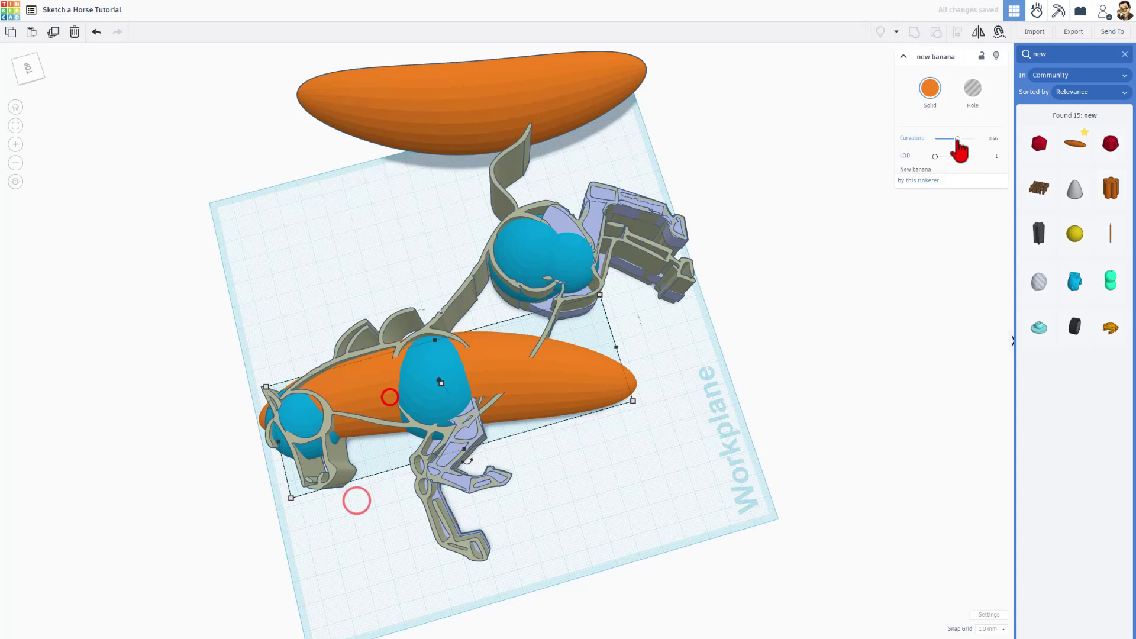
drag(954, 139, 967, 138)
drag(605, 427, 570, 412)
mouse_move(558, 415)
right_down()
mouse_move(563, 307)
mouse_move(550, 345)
mouse_move(561, 394)
right_up()
drag(453, 492, 453, 523)
right_drag(455, 531, 626, 410)
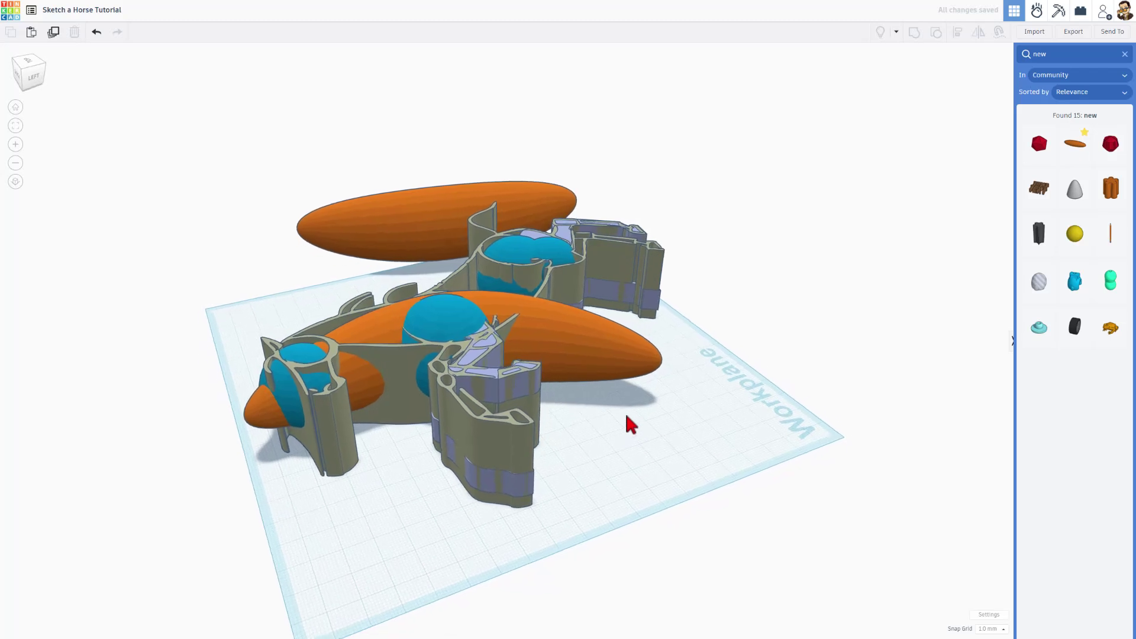
Align the neck banana to the middle height of the front body sphere, keeping the sphere fixed
click(669, 406)
click(454, 322)
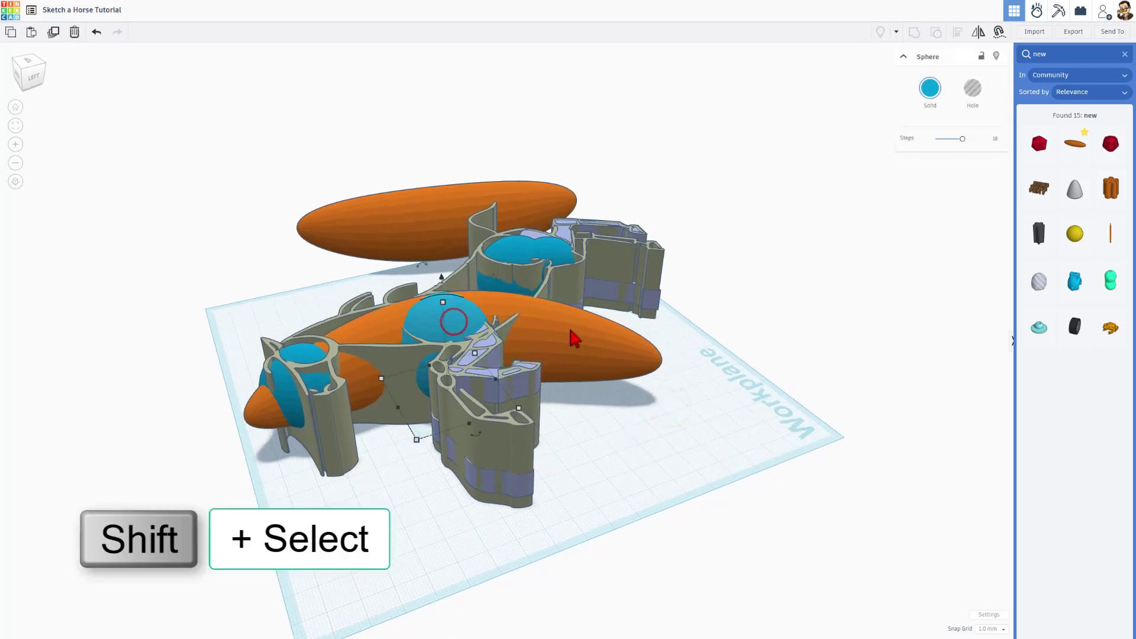
shift+click(585, 345)
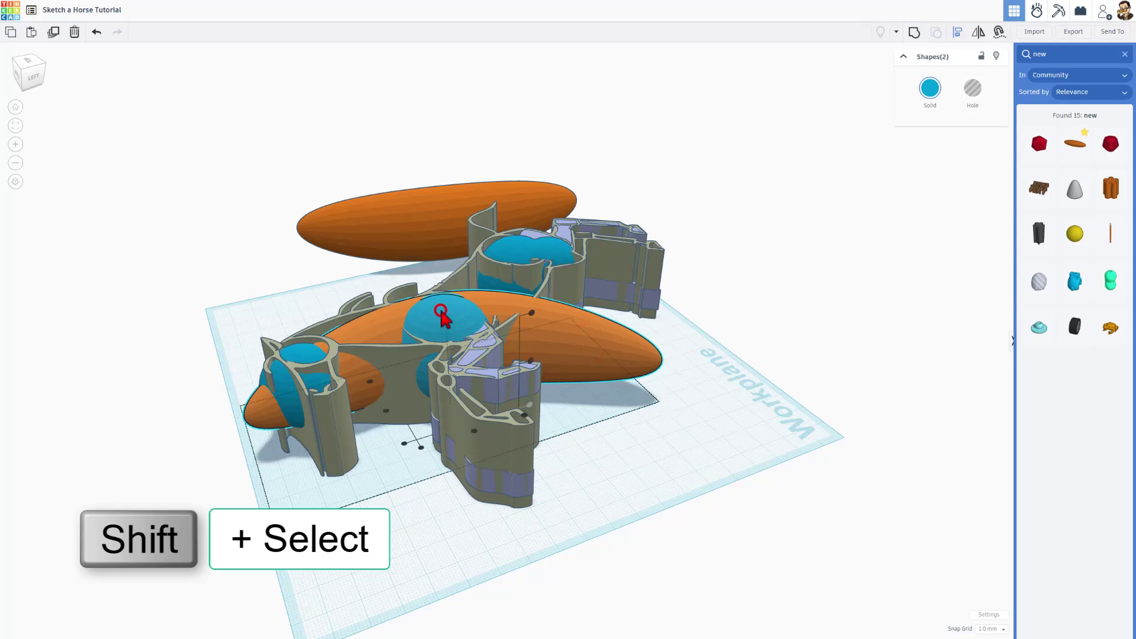
click(595, 390)
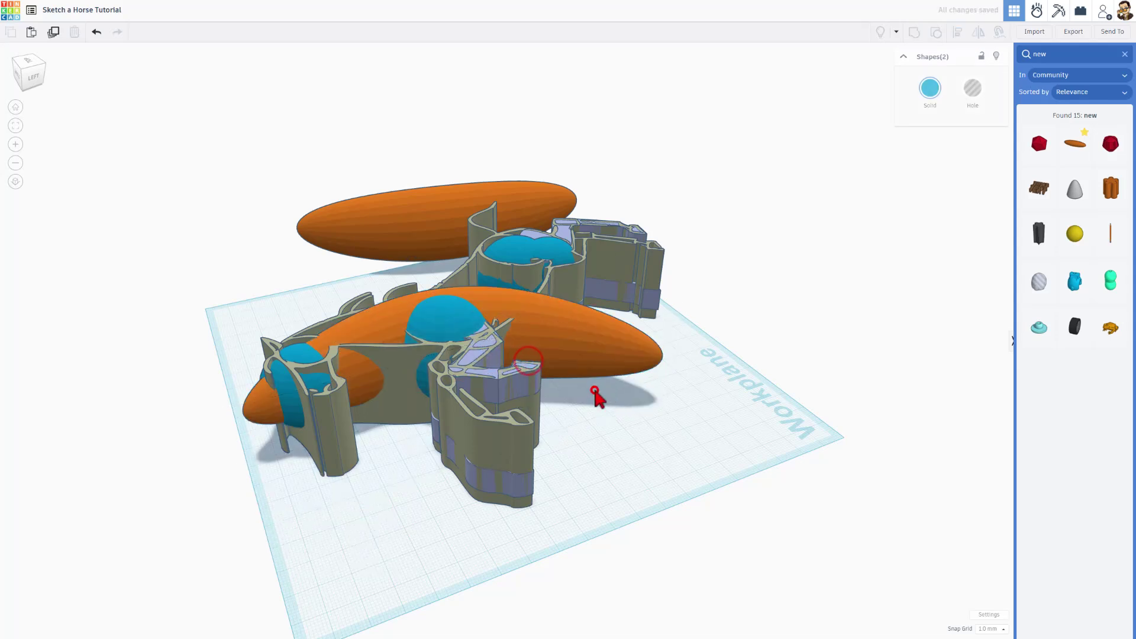
Add a hole box, make it 56 mm tall, and move it over the rear part of the neck banana
right_drag(621, 395, 558, 416)
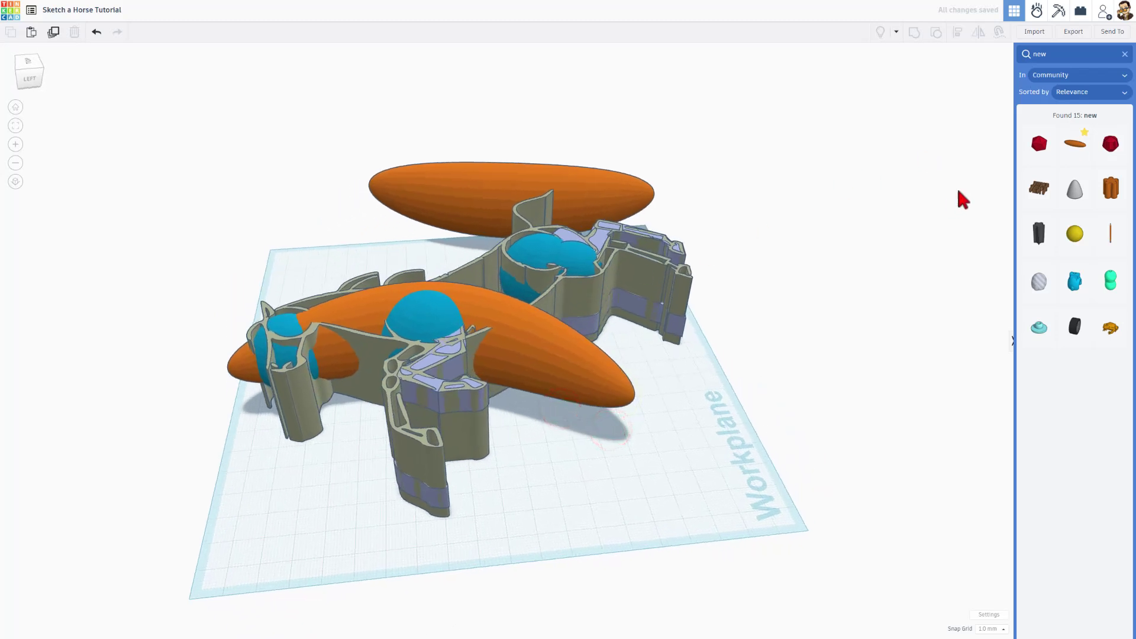
click(1125, 54)
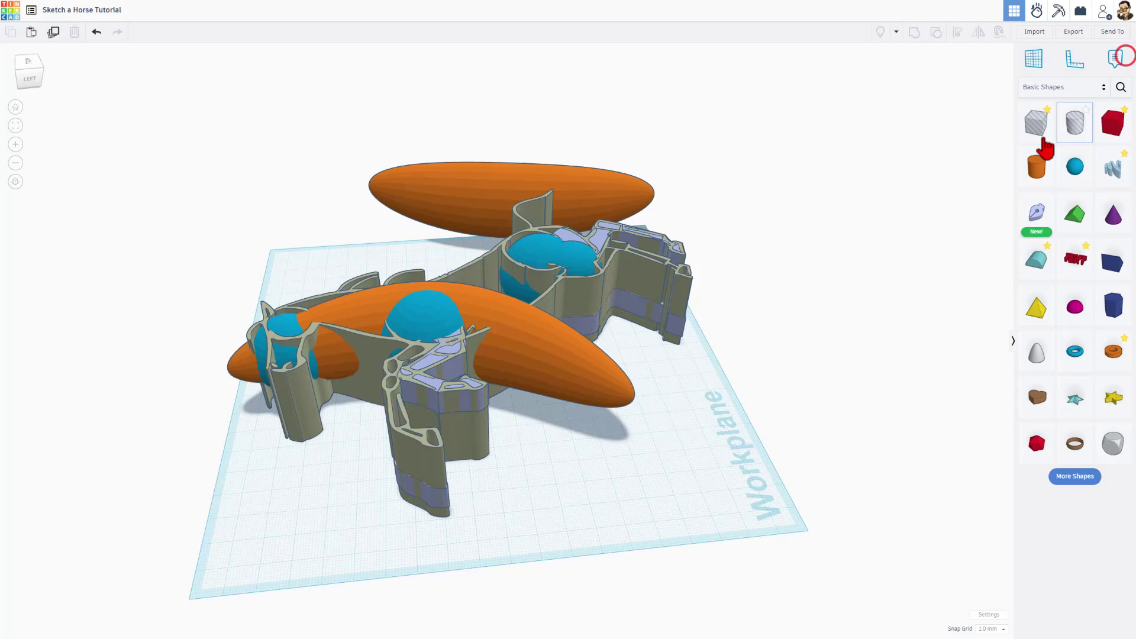
drag(1037, 122, 626, 353)
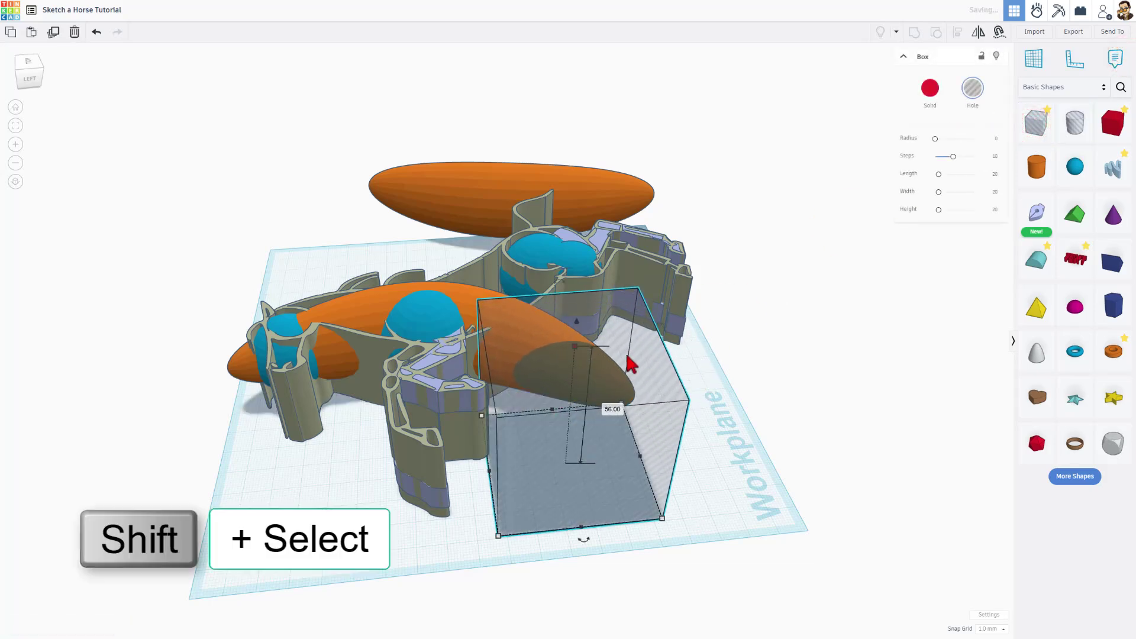
drag(557, 397, 487, 312)
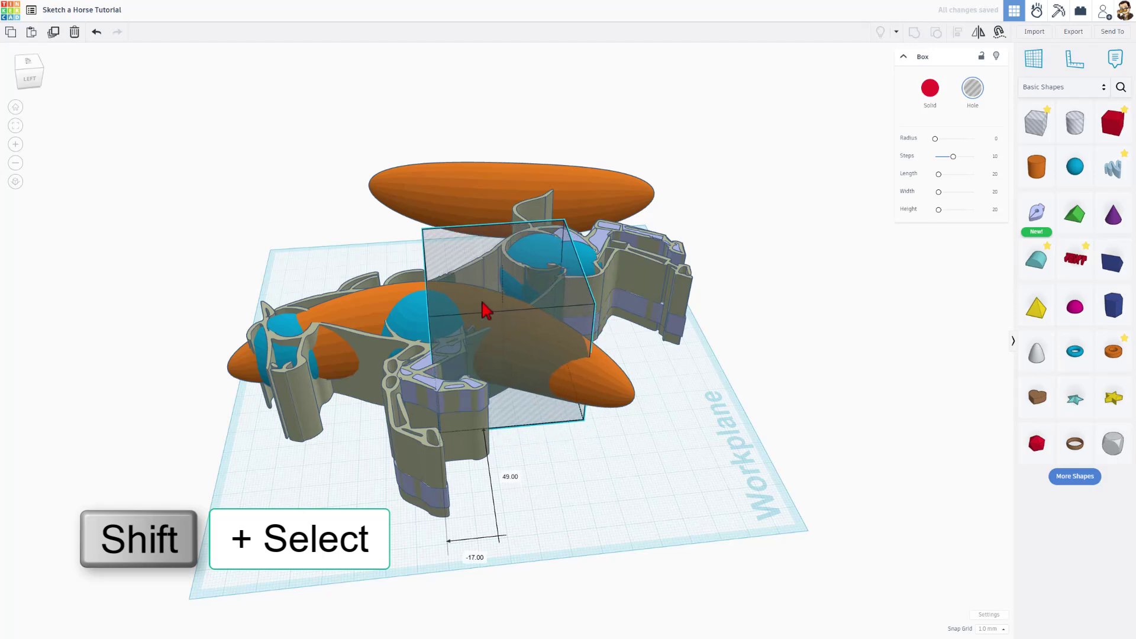
Lengthen the hole box to 94 mm and widen it to enclose the banana's entire rear end behind the front body sphere
drag(569, 371, 659, 364)
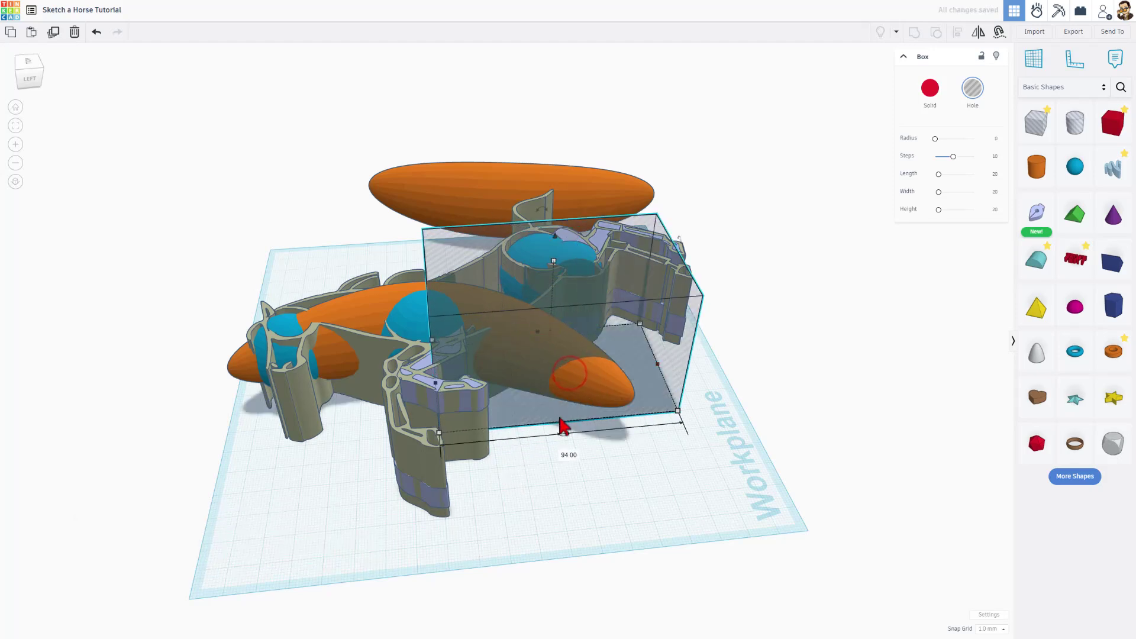
drag(561, 421, 574, 480)
click(591, 517)
click(562, 450)
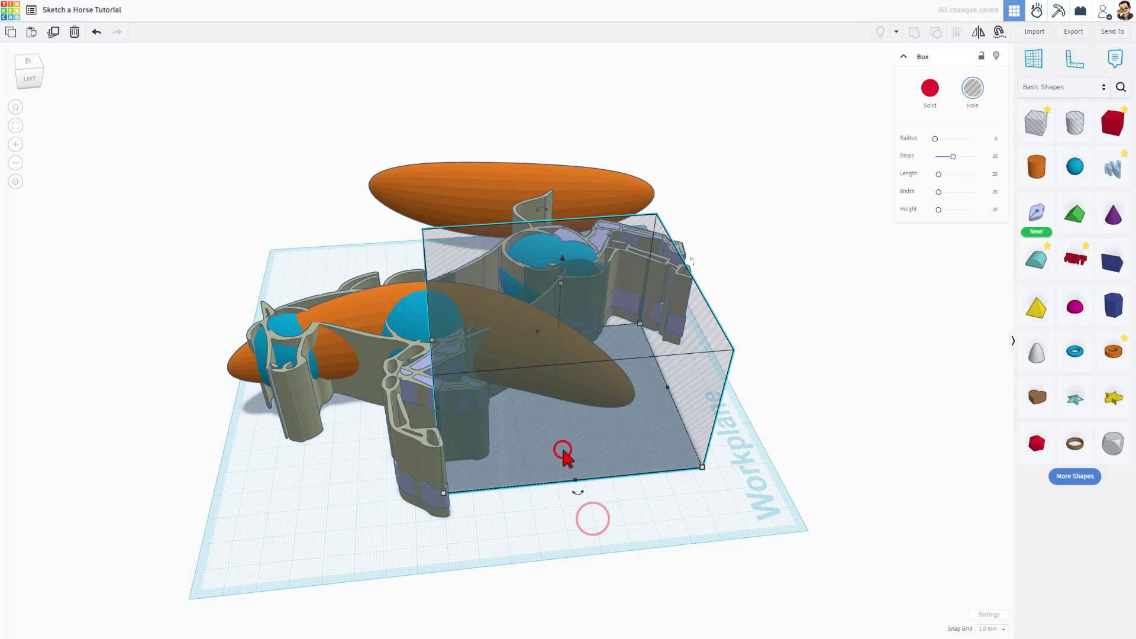
Try enlarging the hole box to 105 by 84 mm from its corner, and undo that resize
drag(704, 468, 731, 464)
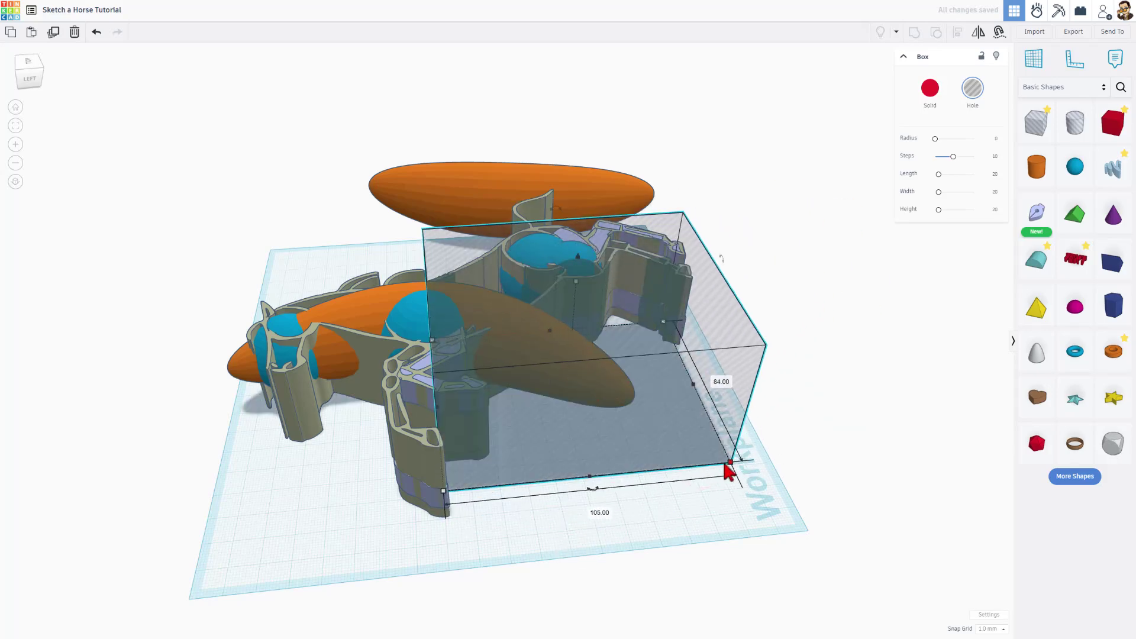
key(ctrl+z)
drag(585, 498, 592, 505)
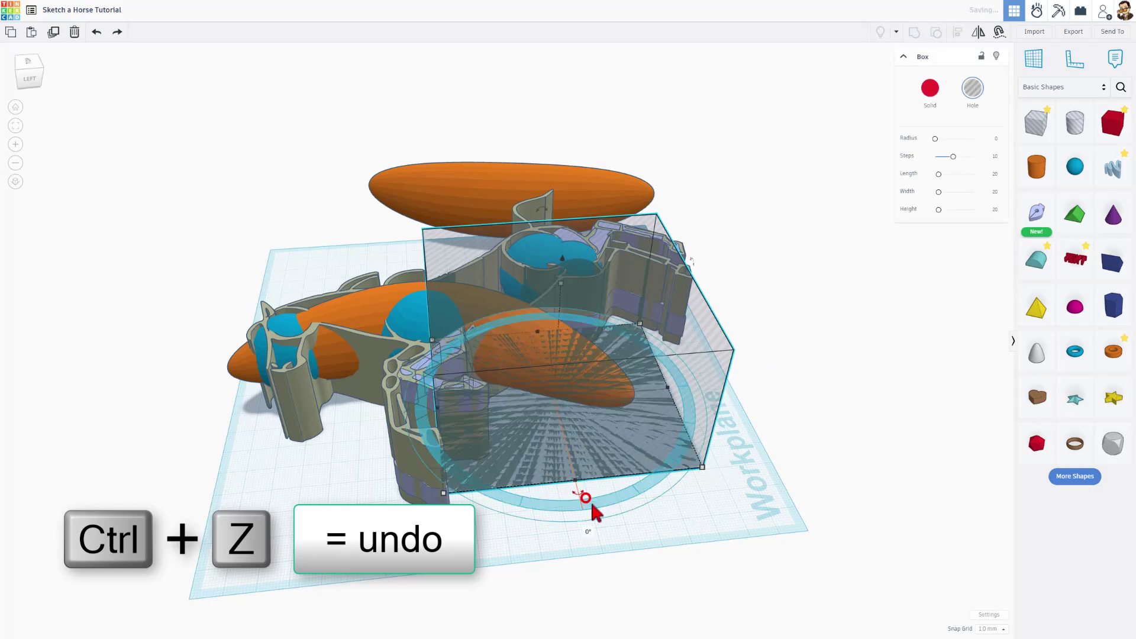
click(510, 509)
Duplicate the hole box and move the copy over the banana's front end at the horse's head
click(507, 459)
key(ctrl+d)
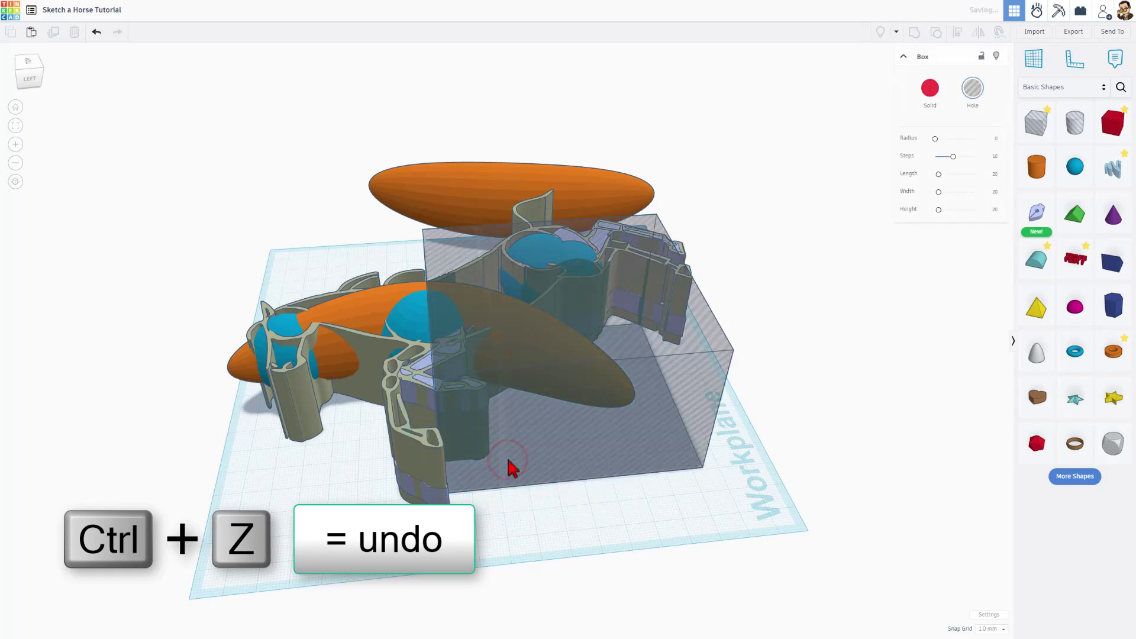
drag(524, 454, 103, 427)
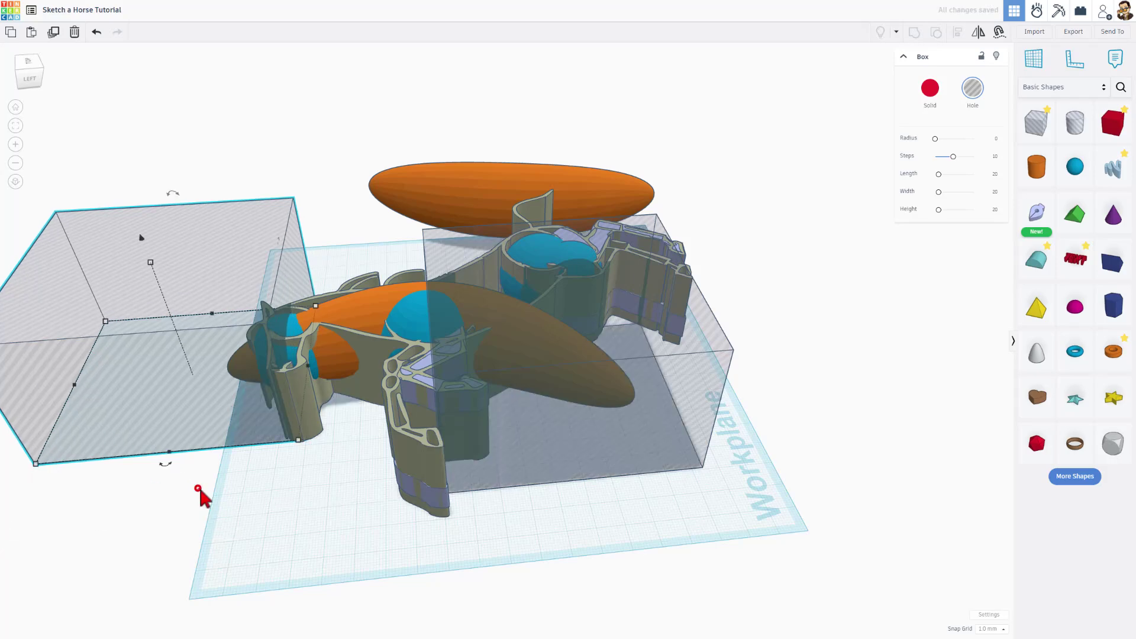
click(197, 487)
Group the neck banana with both hole boxes to cut off its front and rear ends
right_drag(324, 507, 425, 456)
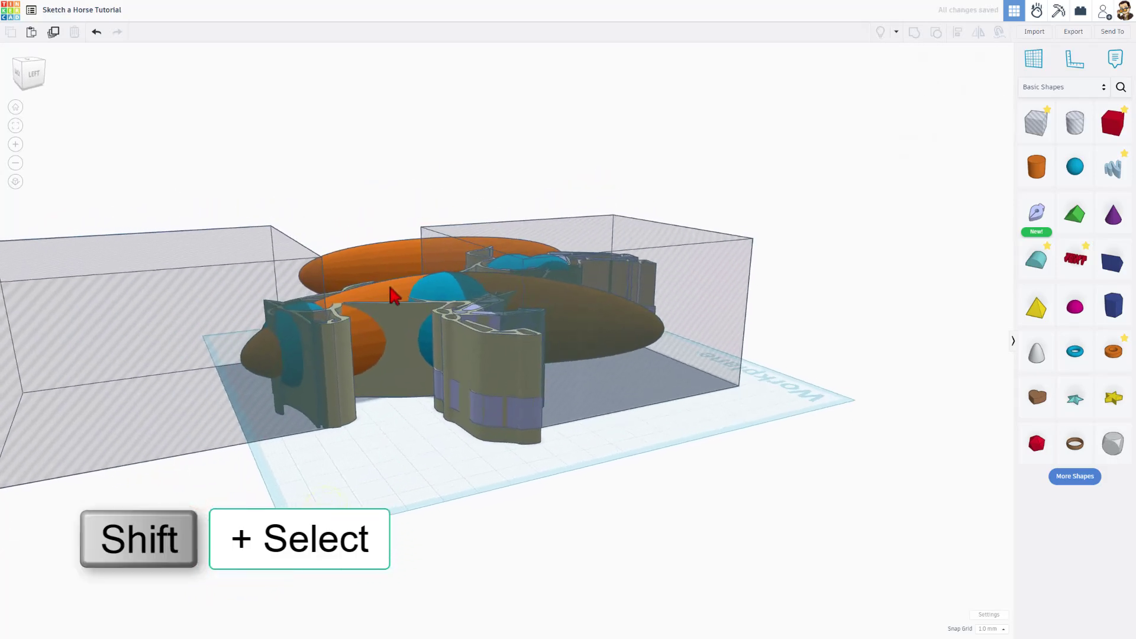
shift+click(389, 289)
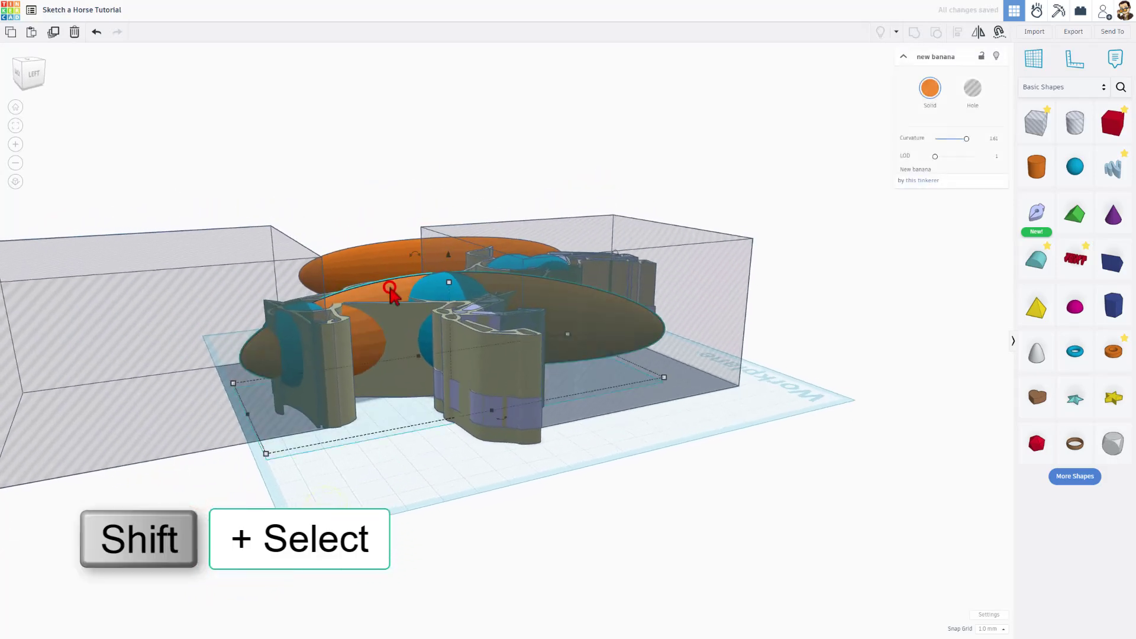
shift+click(629, 231)
shift+click(154, 334)
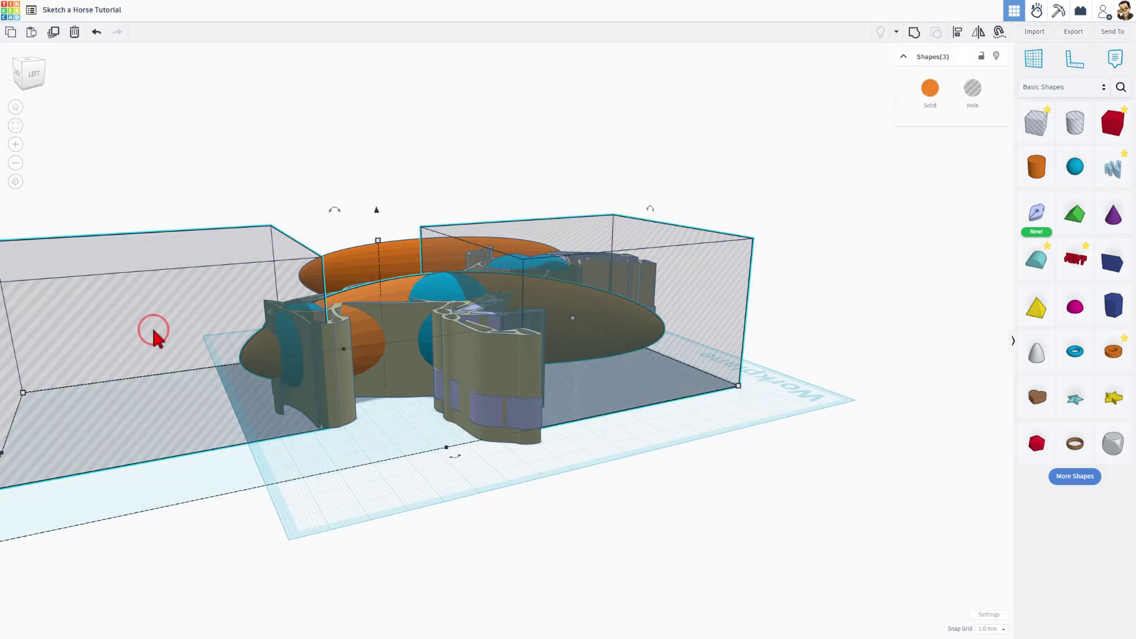
key(ctrl+g)
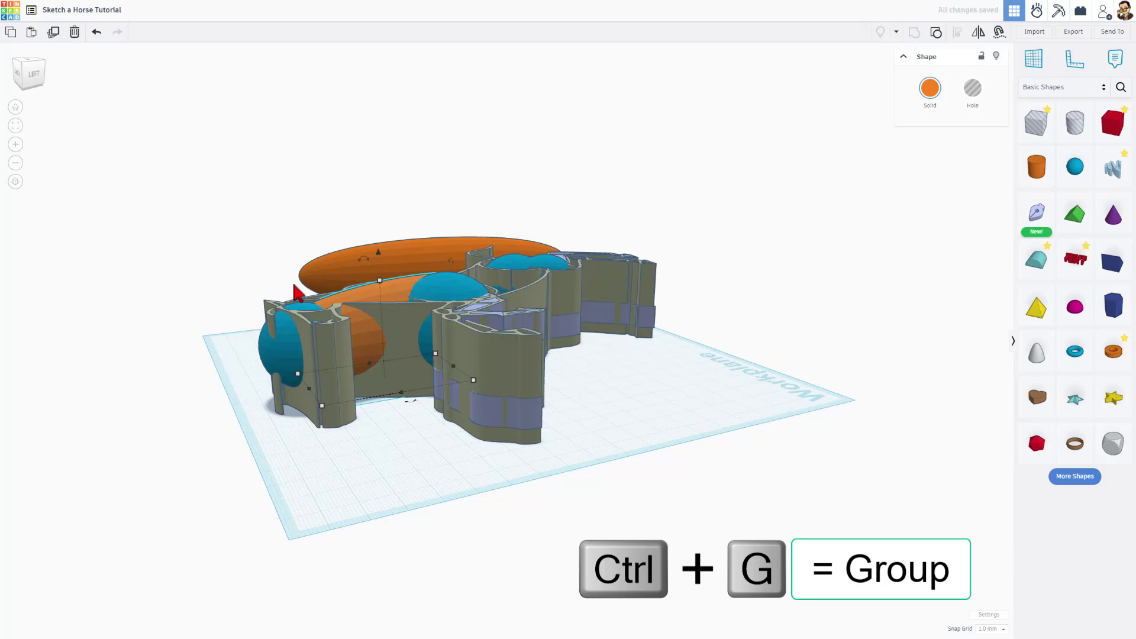
Lower the trimmed neck piece slightly so it sits within the horse's sketched outline
right_drag(405, 226, 195, 328)
click(474, 247)
right_drag(479, 209, 295, 332)
click(480, 243)
drag(480, 247, 506, 228)
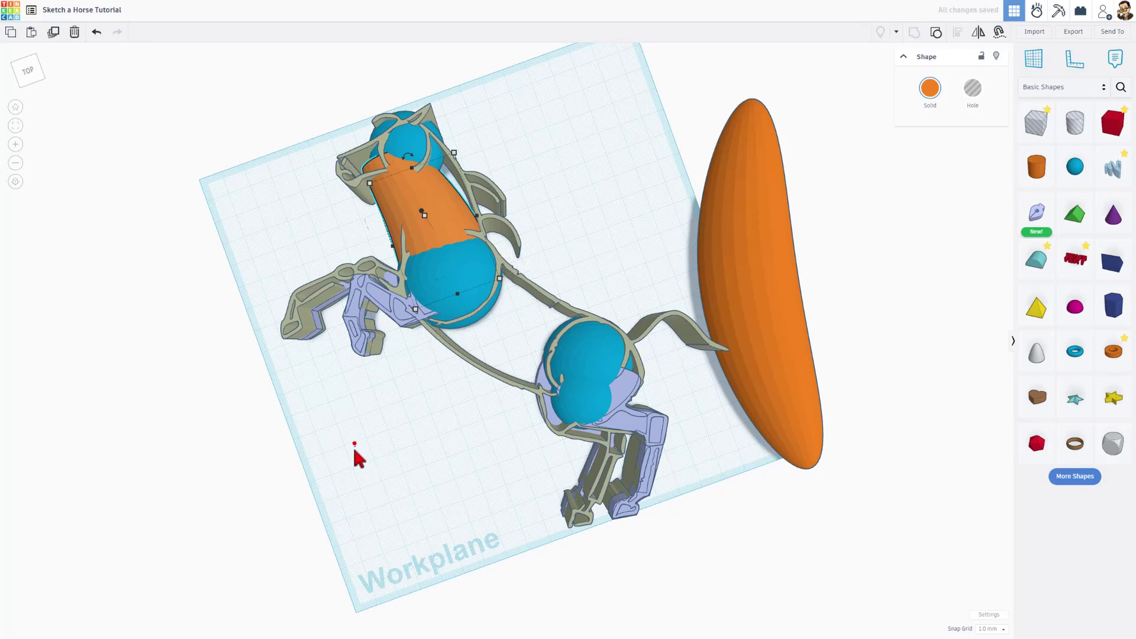
right_drag(354, 443, 594, 314)
drag(531, 364, 507, 412)
click(490, 436)
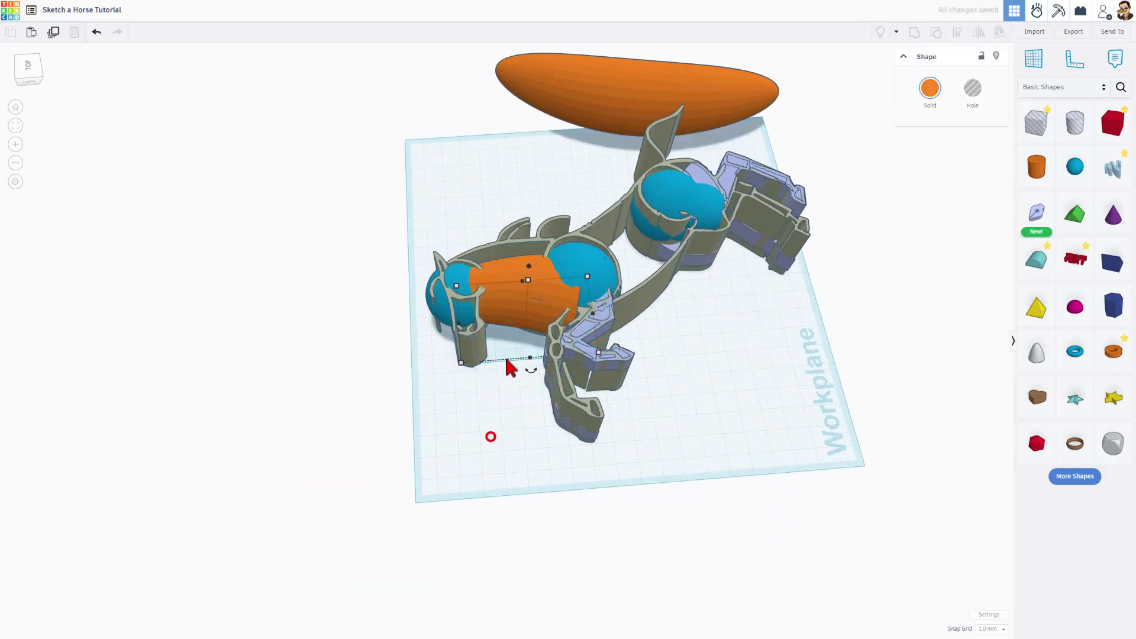
click(518, 304)
key(Up)
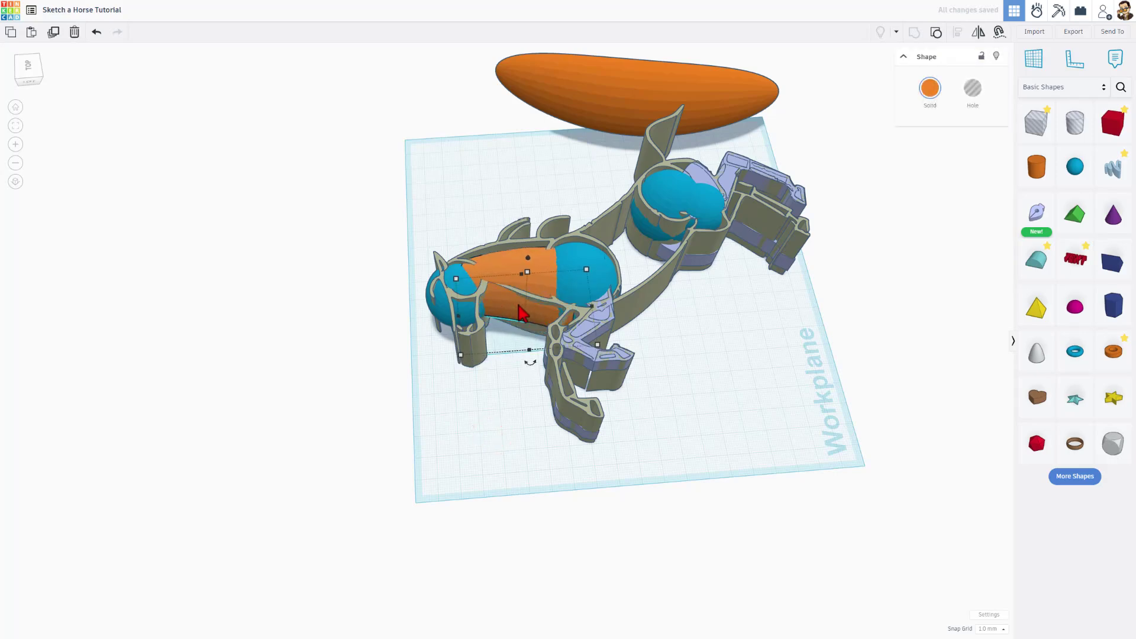
click(777, 375)
Edit the neck group, rotating and shifting the head-end hole box so its cut slants across the head sphere
right_drag(777, 374, 501, 417)
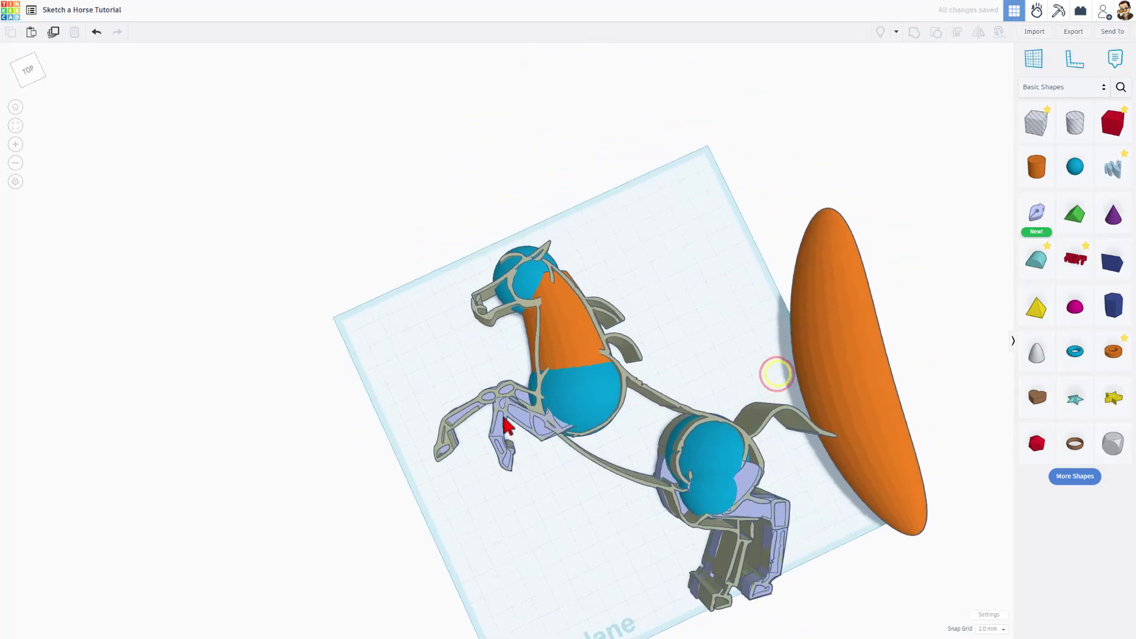
right_drag(718, 201, 565, 355)
click(561, 348)
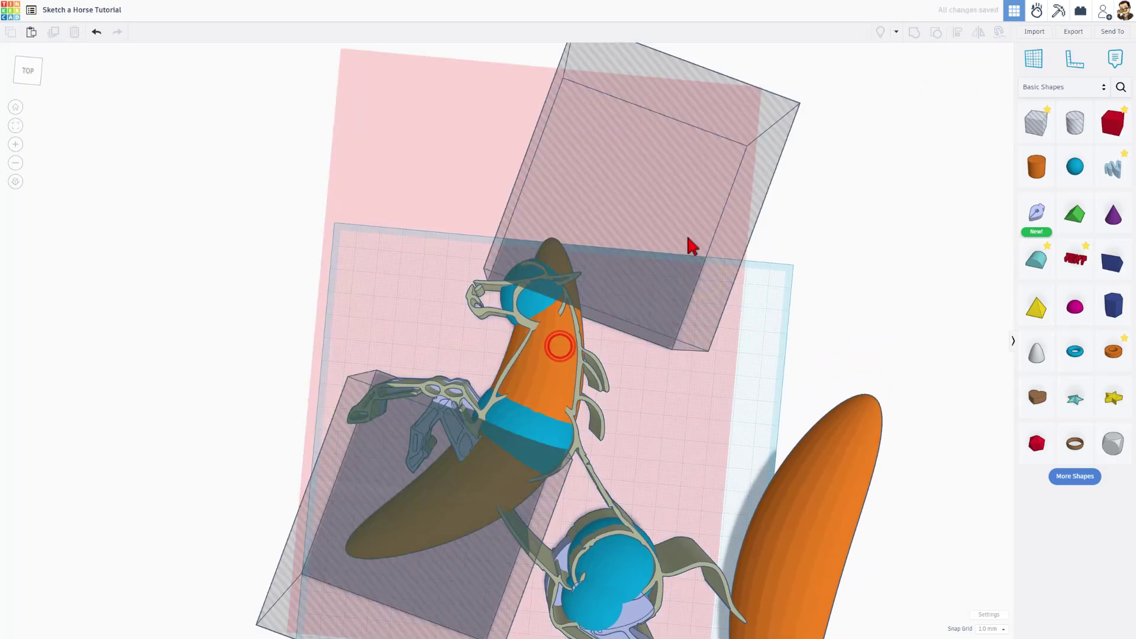
click(668, 244)
right_drag(667, 244, 708, 227)
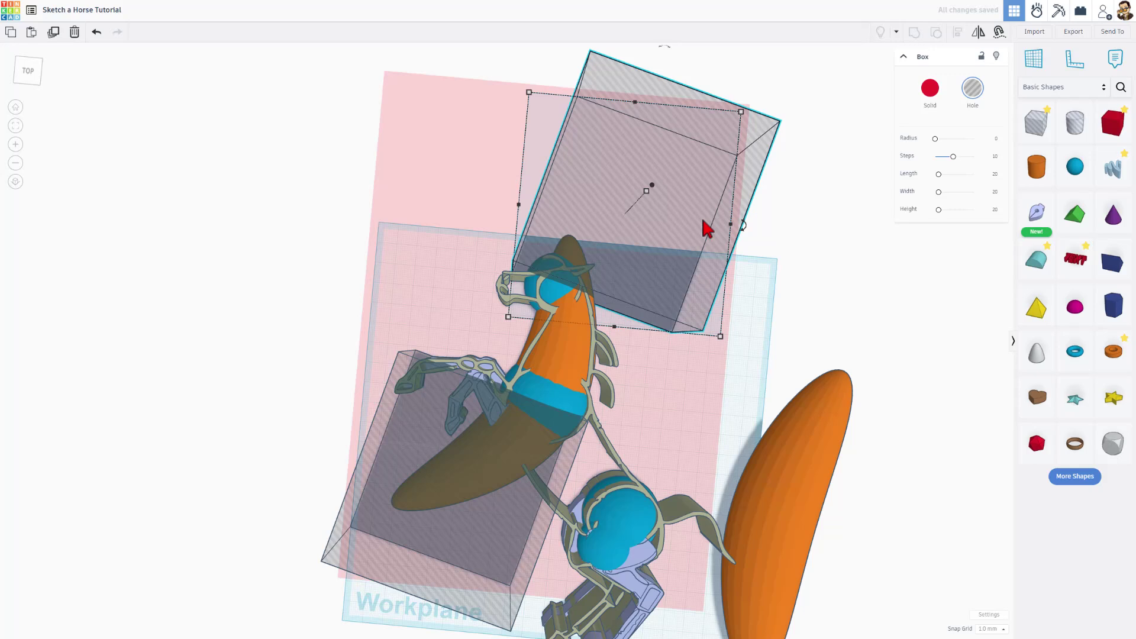
click(738, 232)
drag(734, 232, 857, 240)
drag(641, 254, 616, 240)
drag(720, 212, 765, 127)
drag(702, 211, 726, 155)
drag(585, 236, 547, 254)
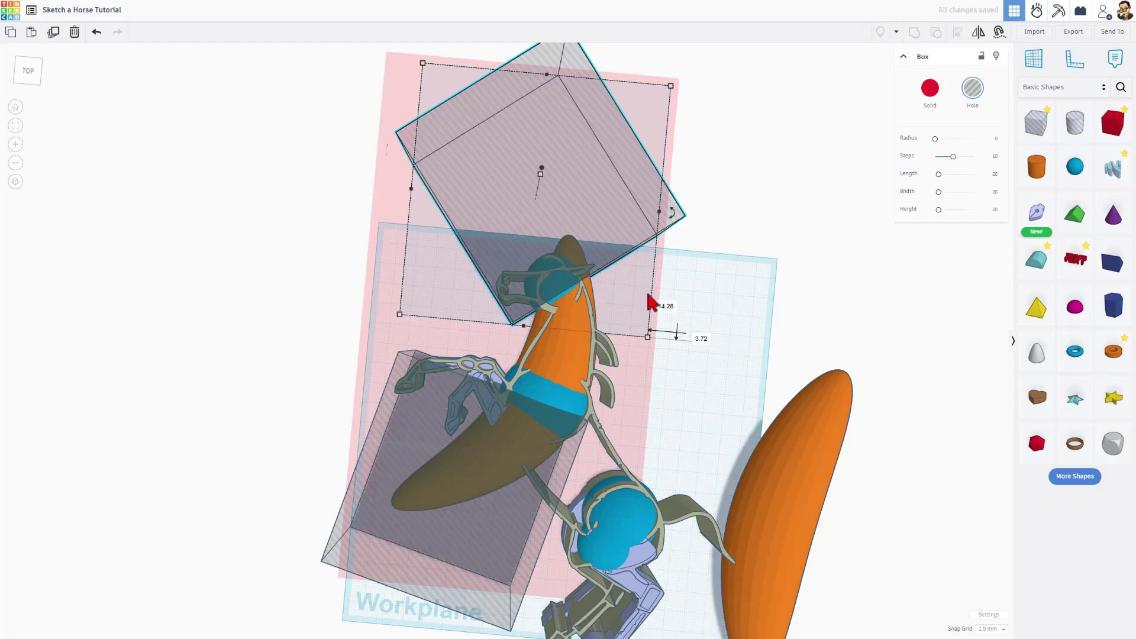
click(739, 258)
scroll(651, 296, up, 3)
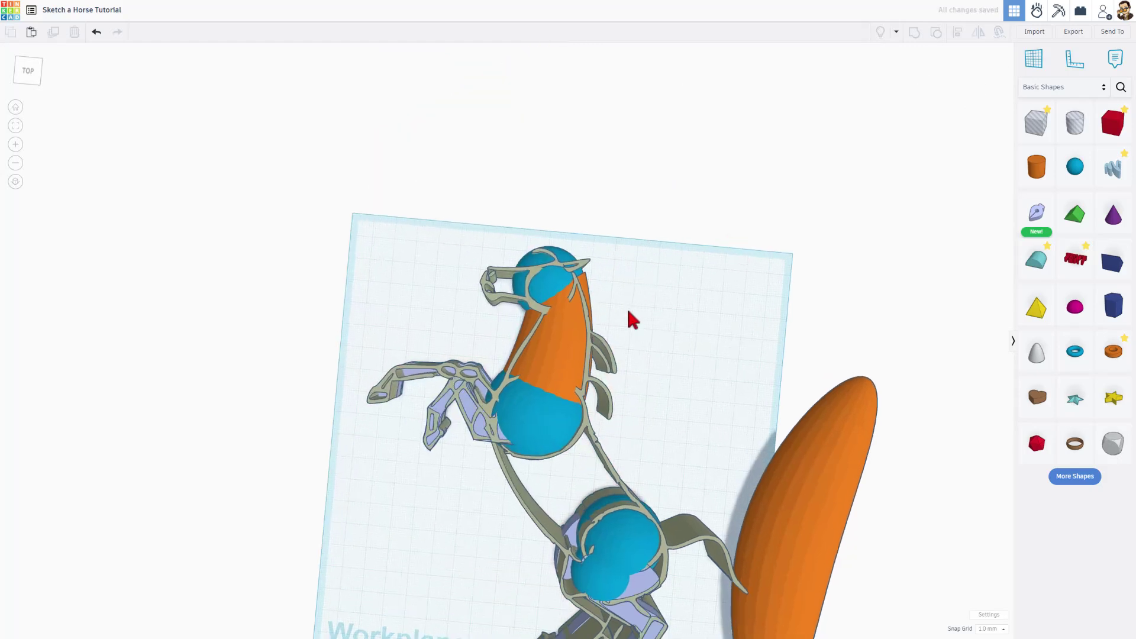
Nudge the trimmed neck toward the throat side and narrow it from both sides to fit the neck outline
click(556, 329)
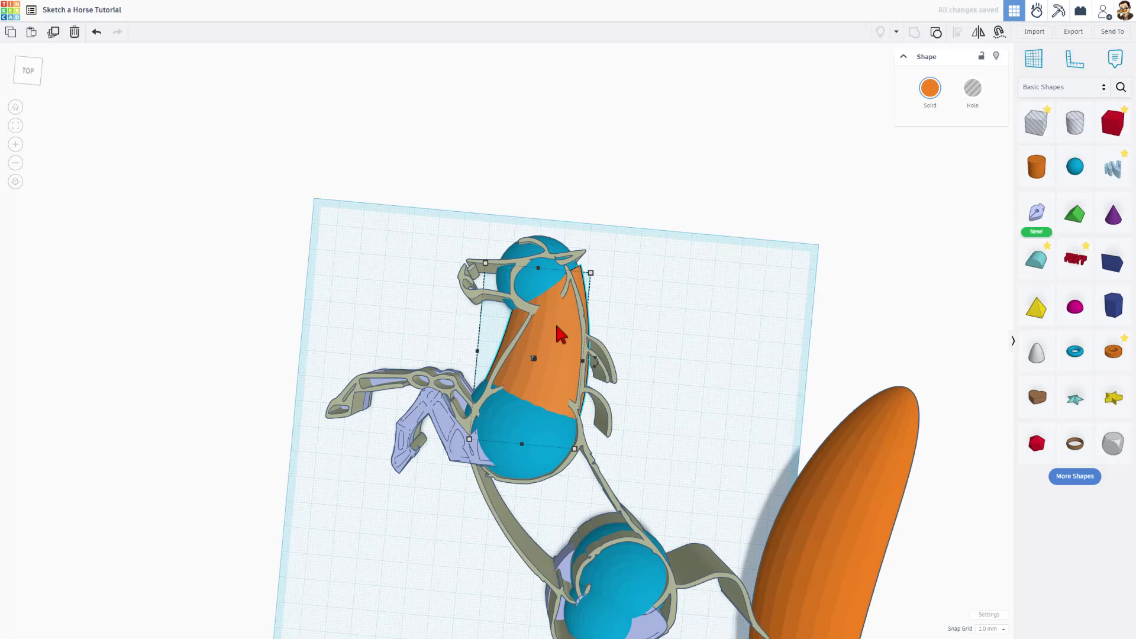
key(Left)
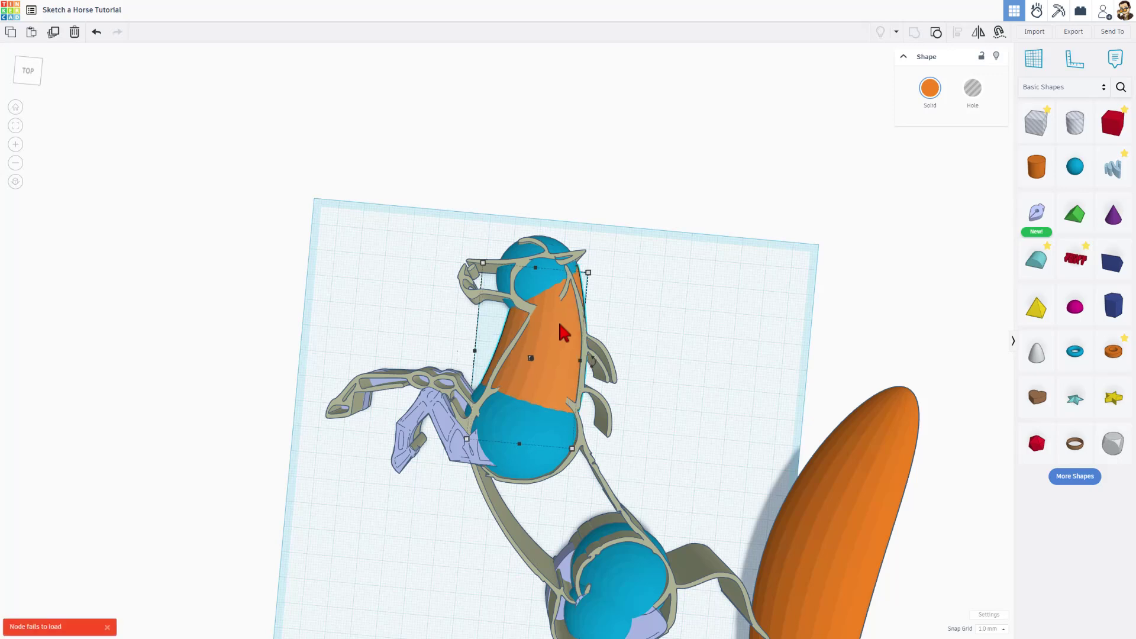
drag(474, 354, 480, 352)
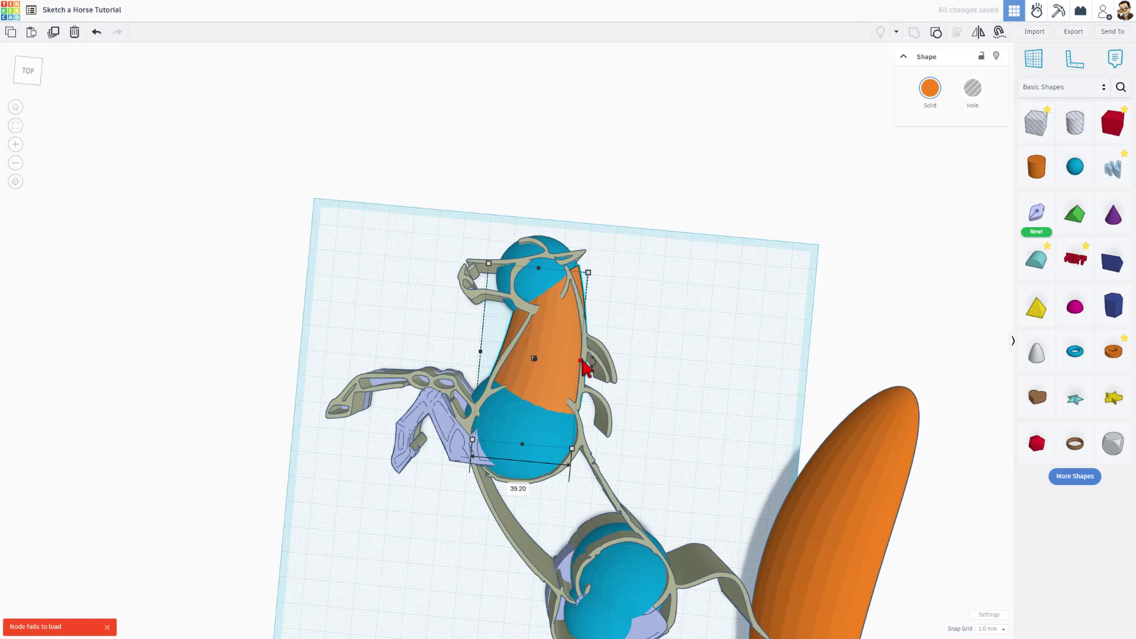
drag(582, 364, 577, 364)
click(622, 322)
right_drag(622, 321, 798, 239)
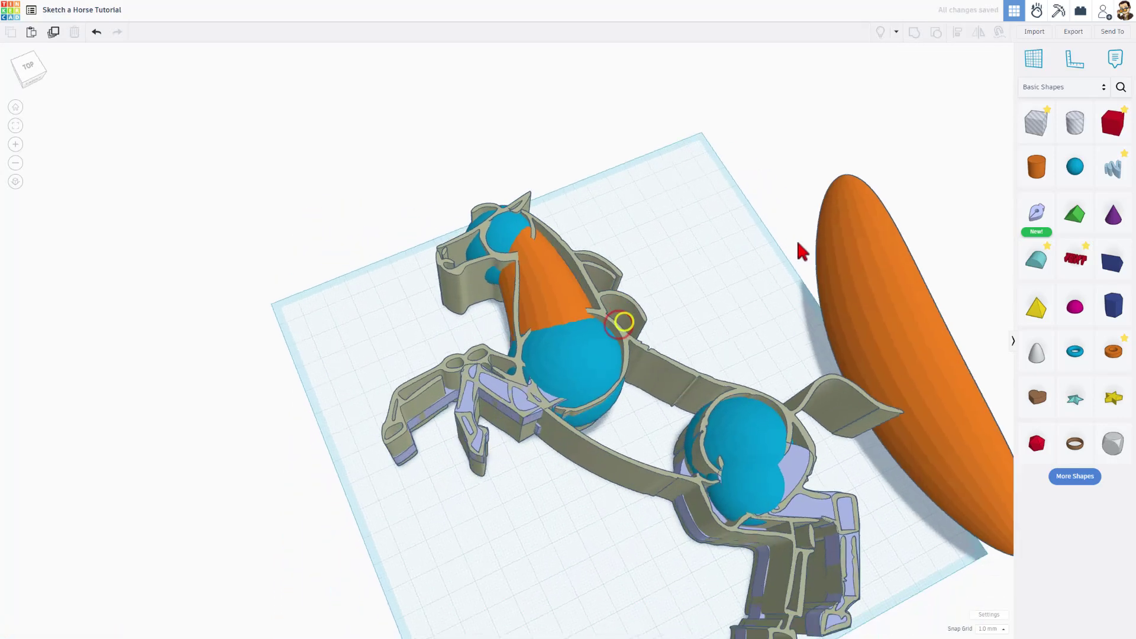
Move the spare banana onto the horse's body and rotate it to follow the slope of the torso
right_drag(386, 379, 672, 346)
click(665, 129)
right_drag(720, 165, 681, 285)
drag(744, 46, 656, 275)
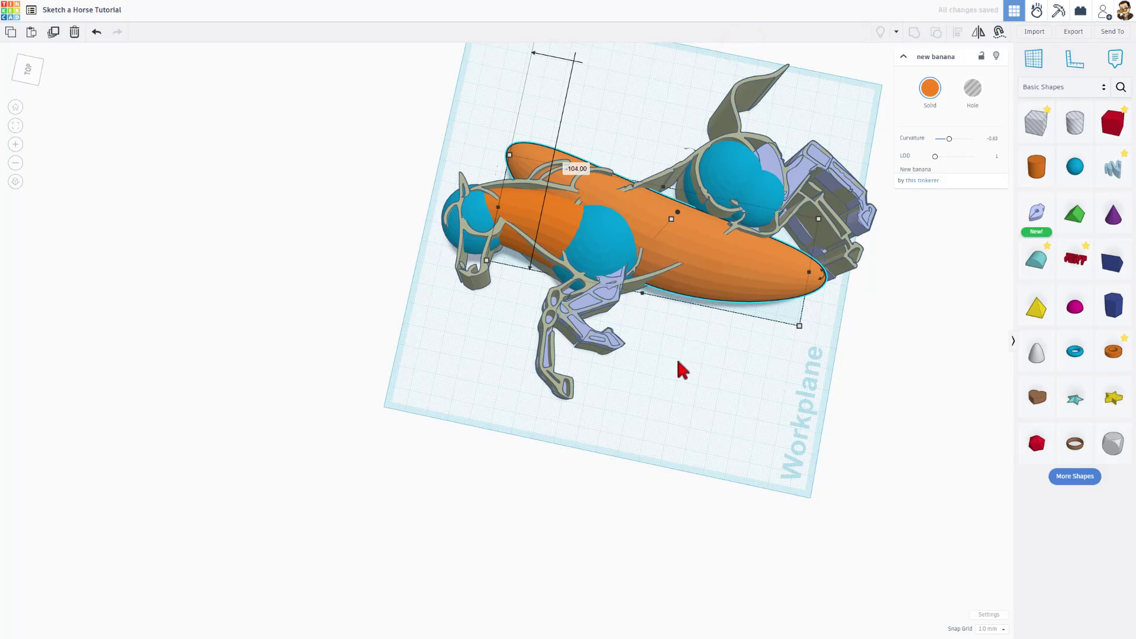
click(30, 71)
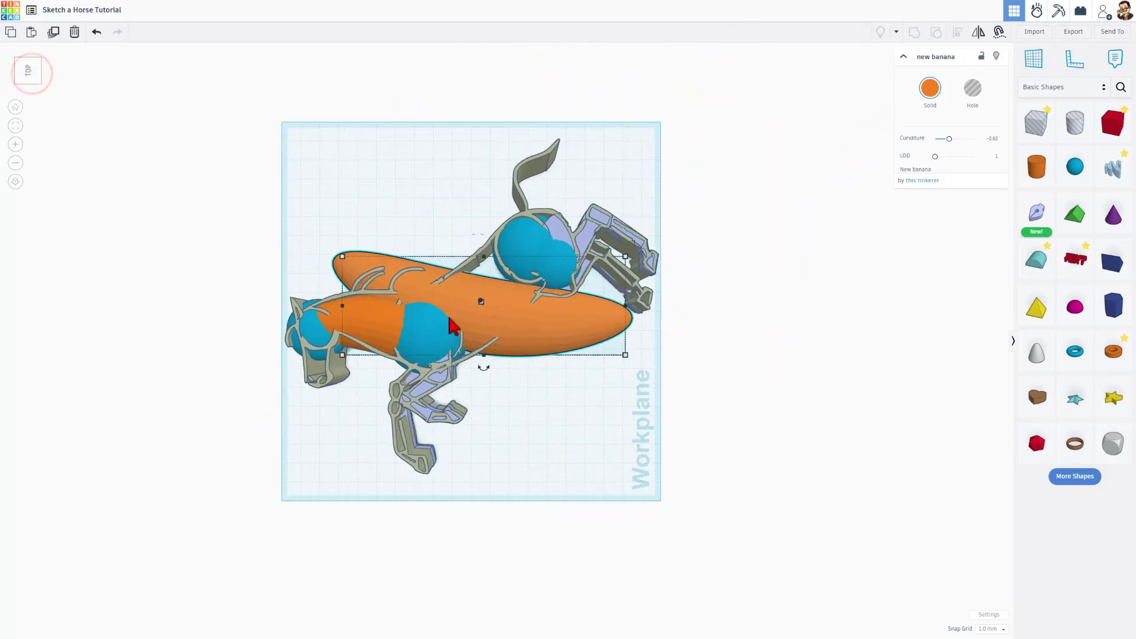
mouse_move(483, 367)
mouse_down()
mouse_move(575, 393)
mouse_move(507, 284)
mouse_up()
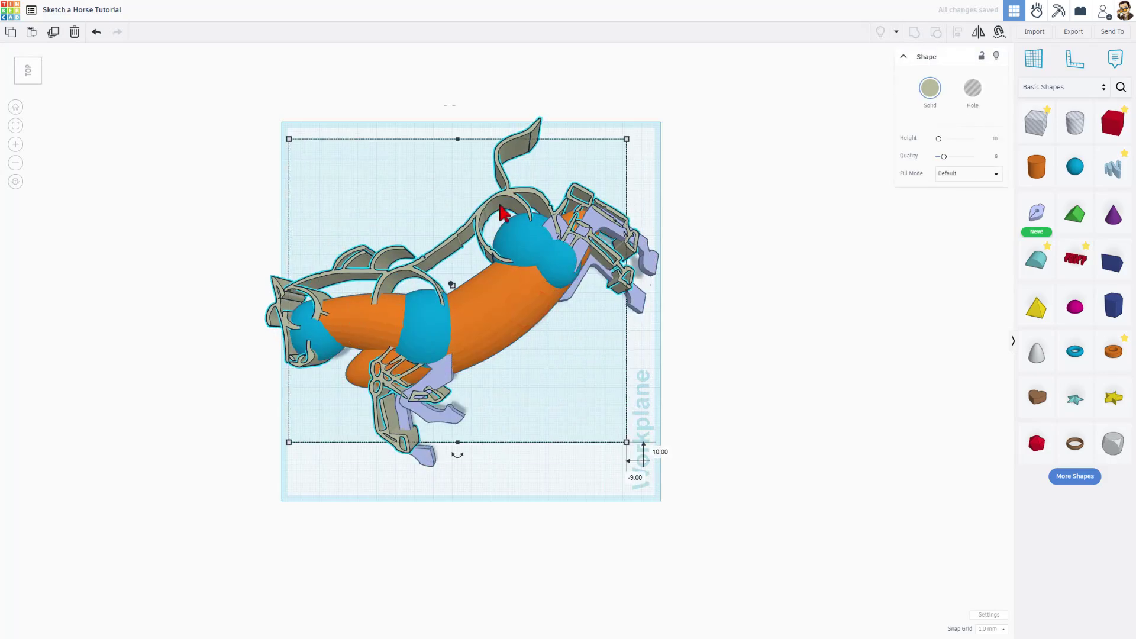
Undo the accidental shift of the horse outline and move the banana into the torso between the body spheres
key(ctrl+z)
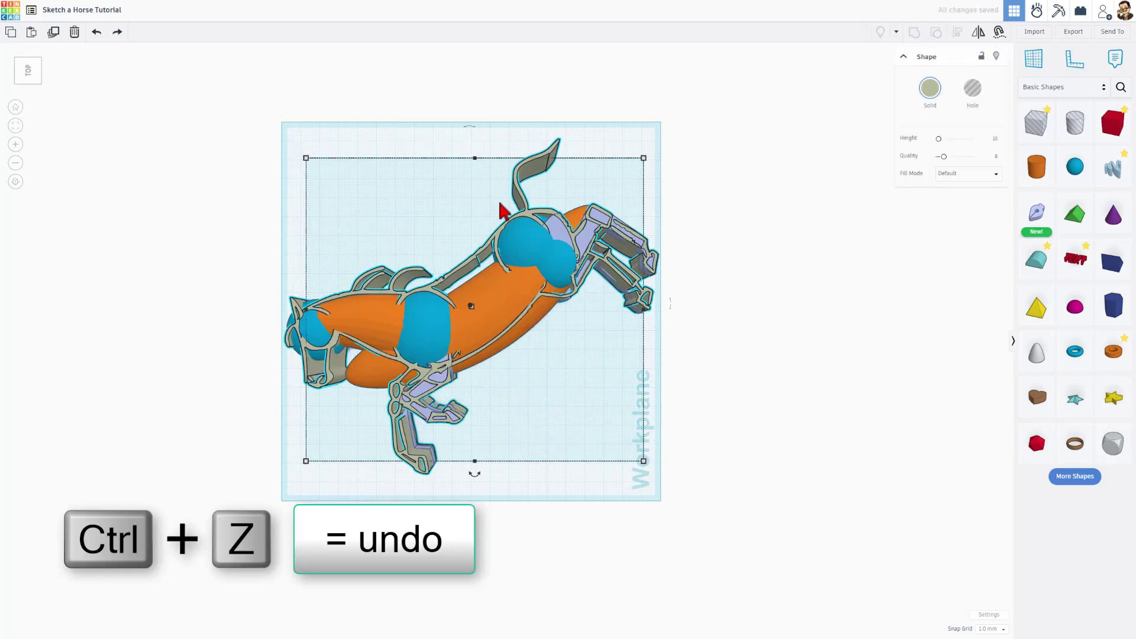
drag(487, 288, 475, 279)
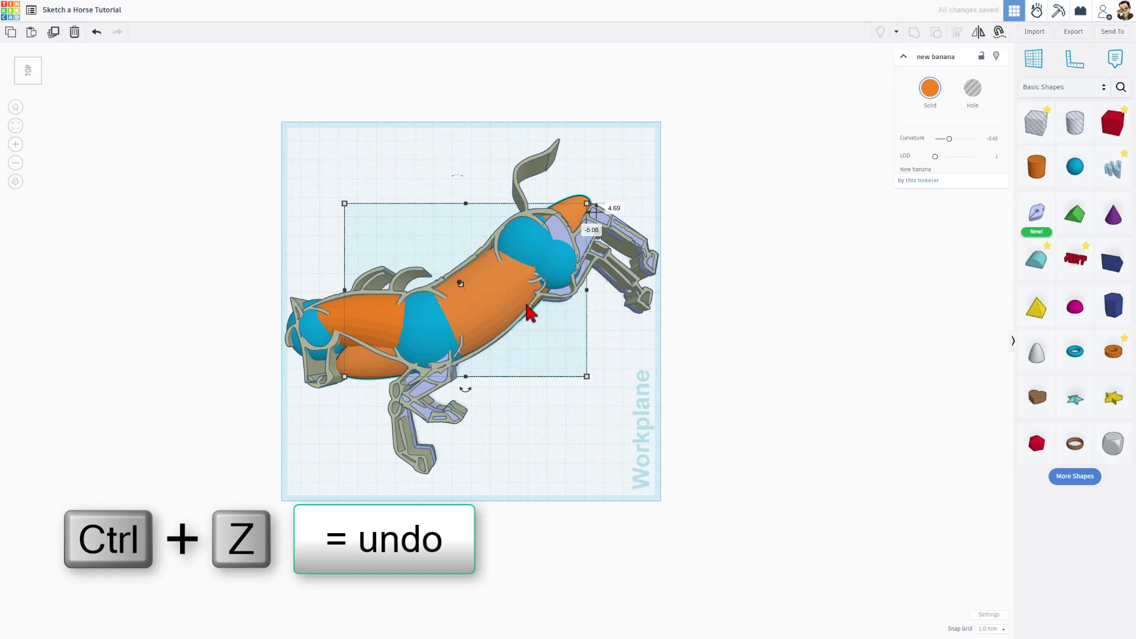
mouse_move(528, 312)
right_down()
mouse_move(520, 253)
mouse_move(507, 311)
right_up()
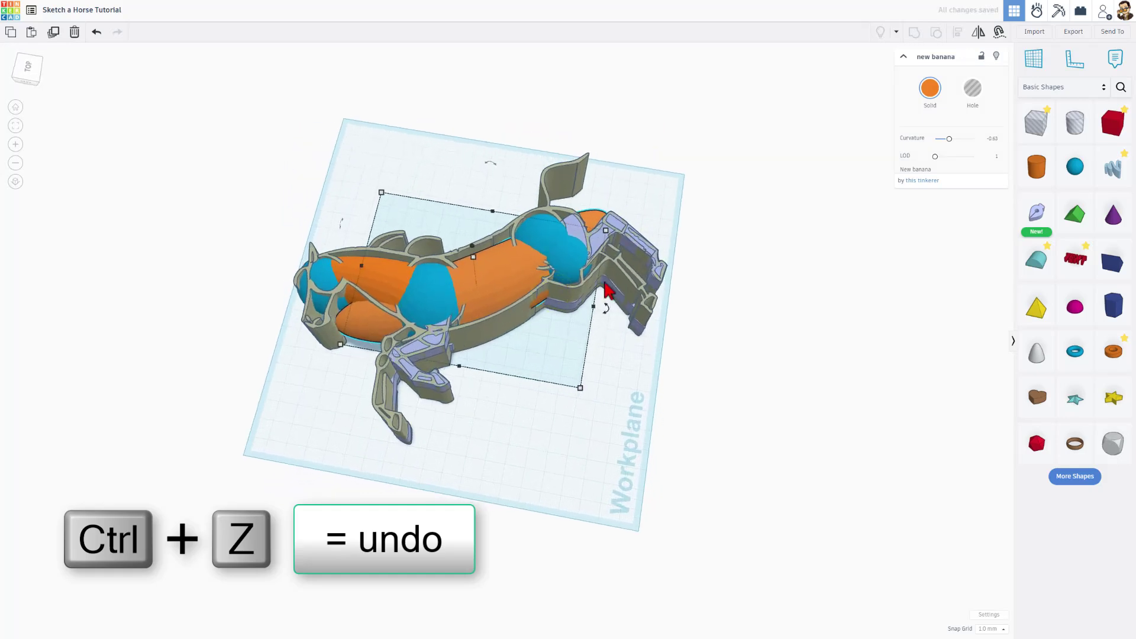
Make the body banana taller so that it rises above the edges of the torso outline
drag(606, 309, 706, 314)
right_drag(458, 333, 470, 260)
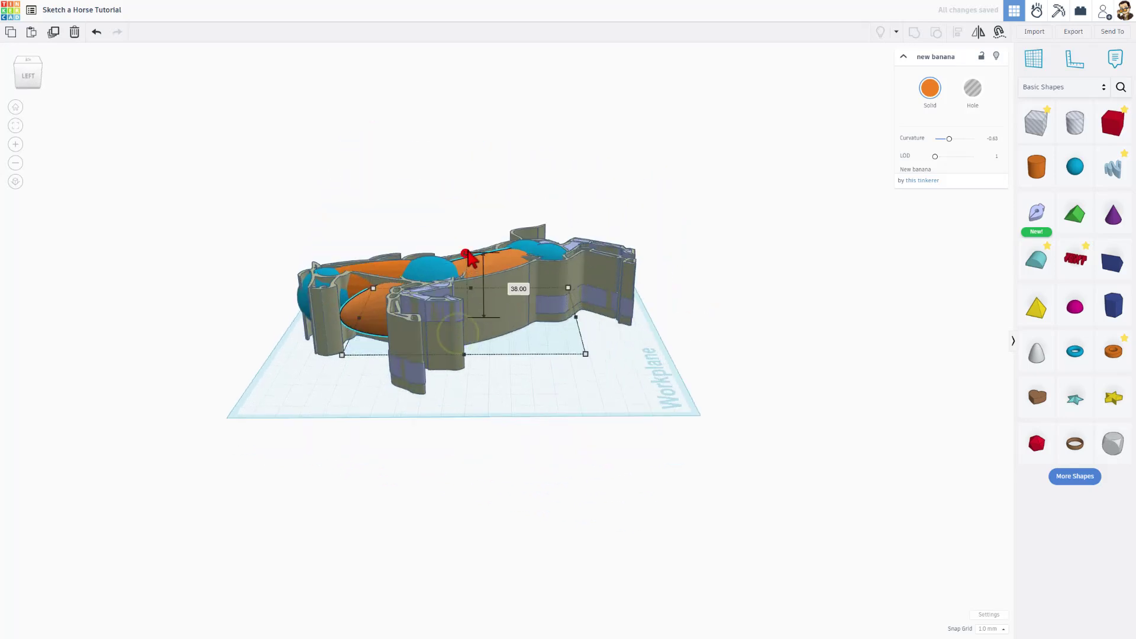
shift+drag(466, 253, 466, 249)
click(513, 351)
right_drag(534, 336, 476, 373)
drag(478, 281, 478, 284)
right_drag(478, 284, 533, 350)
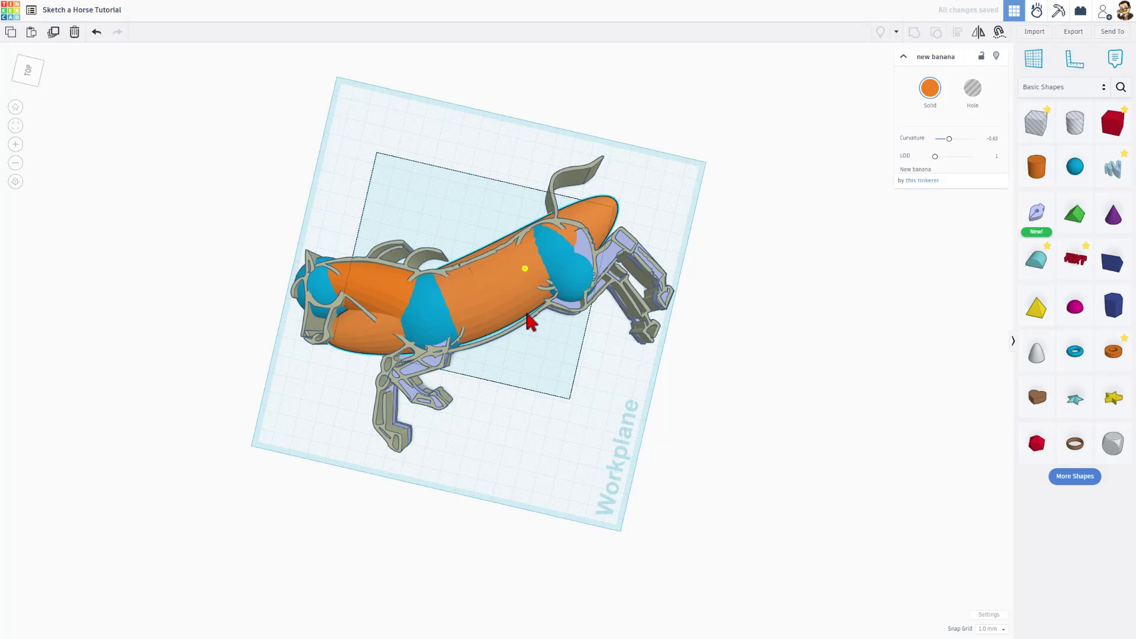
Switch to the flat orthographic view, set the body banana's curvature to -0.75, and reposition it within the torso outline
click(16, 183)
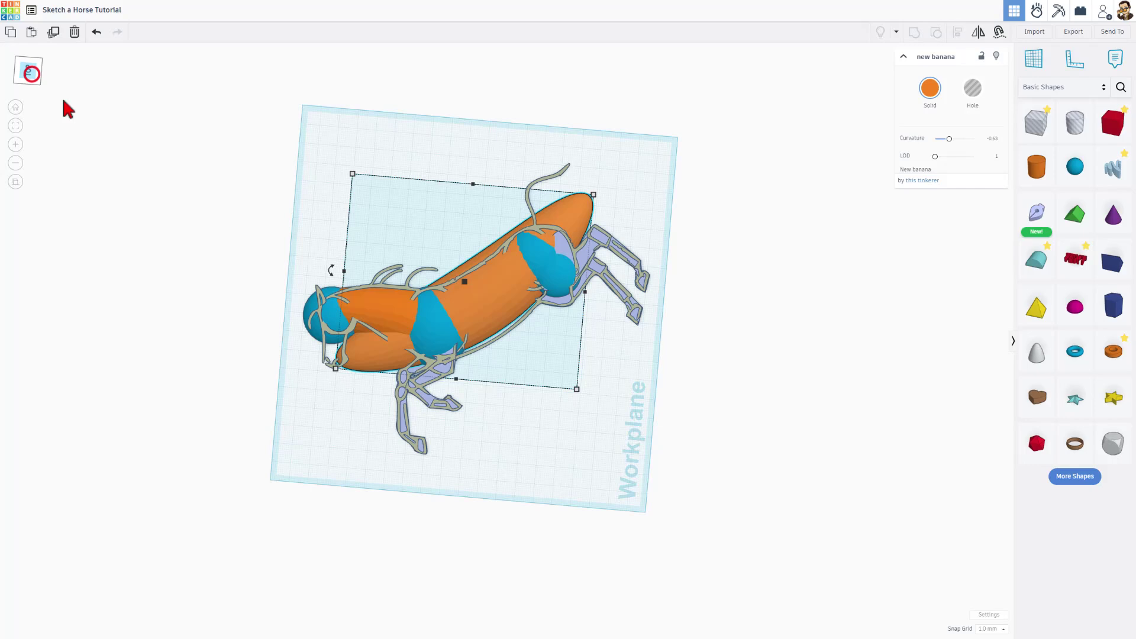
drag(496, 307, 499, 324)
drag(949, 139, 948, 139)
click(585, 481)
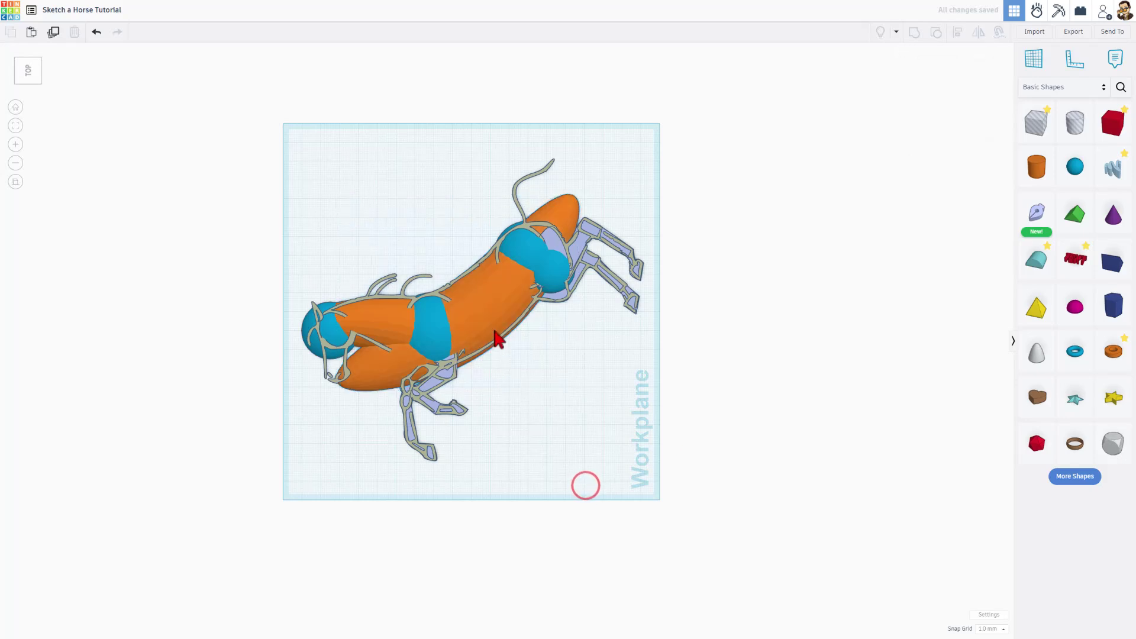
drag(490, 322, 497, 332)
click(527, 451)
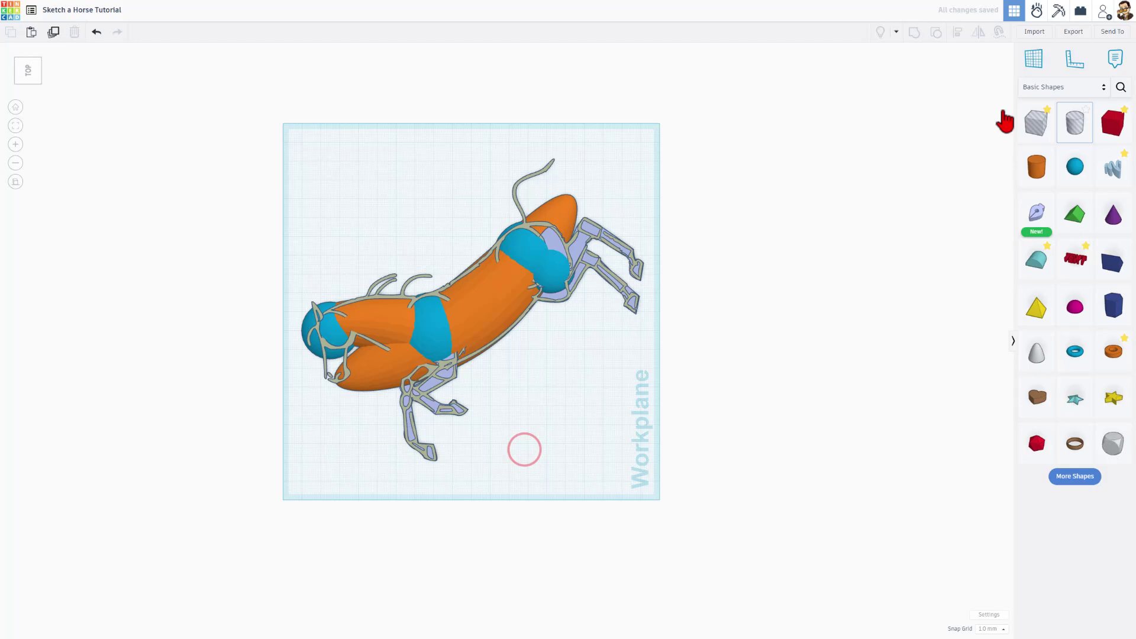
Add a hole box and enlarge it to cover the horse's hindquarters
drag(1023, 119, 609, 312)
mouse_move(558, 345)
right_down()
mouse_move(561, 131)
mouse_move(573, 332)
right_up()
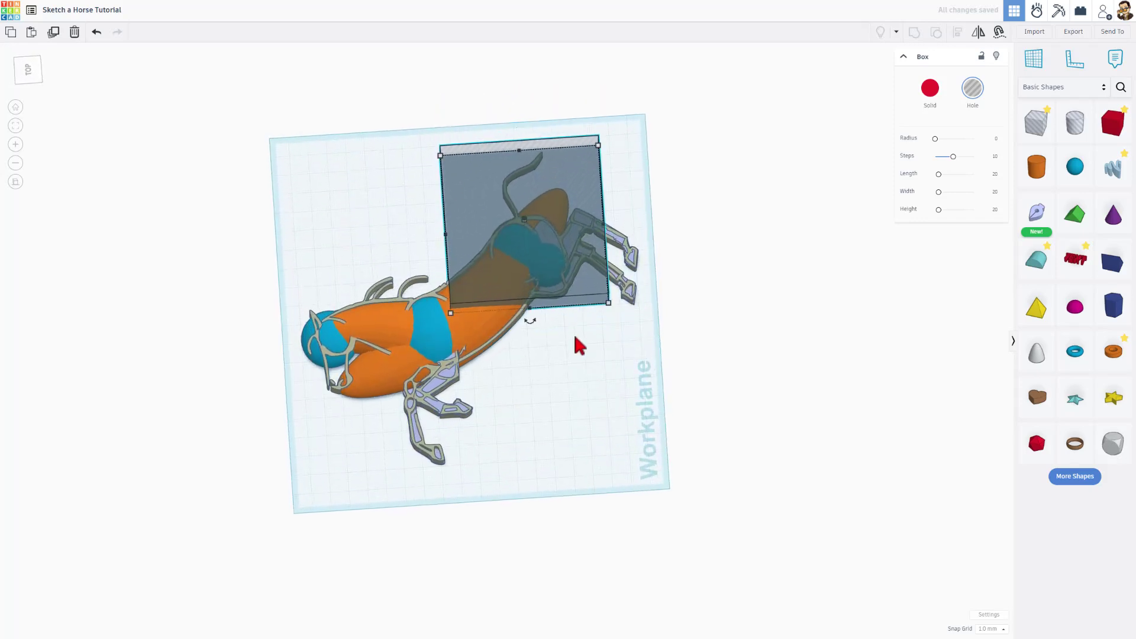
click(565, 287)
Rotate the hole box square to the torso and move it over the body banana's rear end
drag(526, 325, 416, 350)
drag(484, 282, 541, 256)
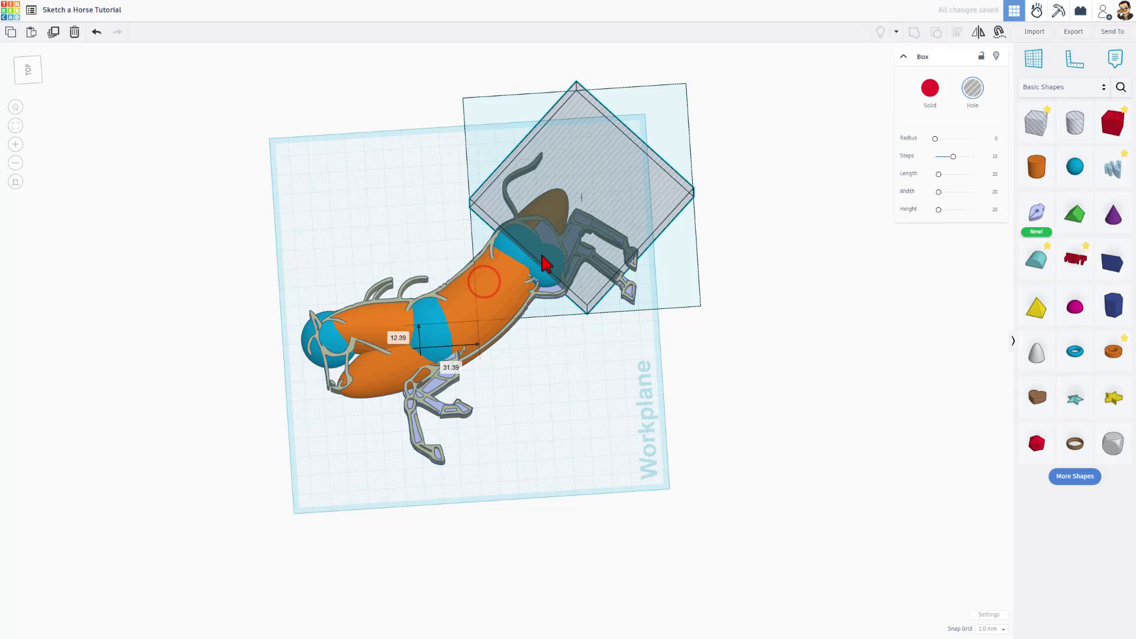
right_drag(507, 330, 512, 308)
click(577, 402)
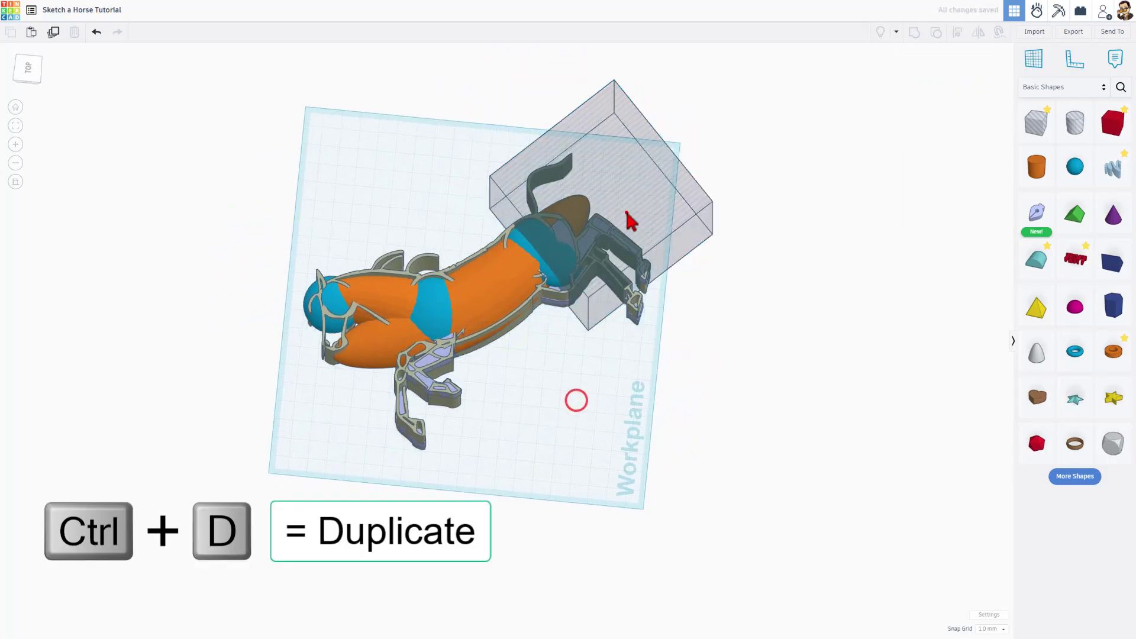
Duplicate the hole box, then rotate and move the copy over the body banana's front end, up to the chest sphere
click(626, 215)
drag(635, 219, 507, 415)
click(582, 391)
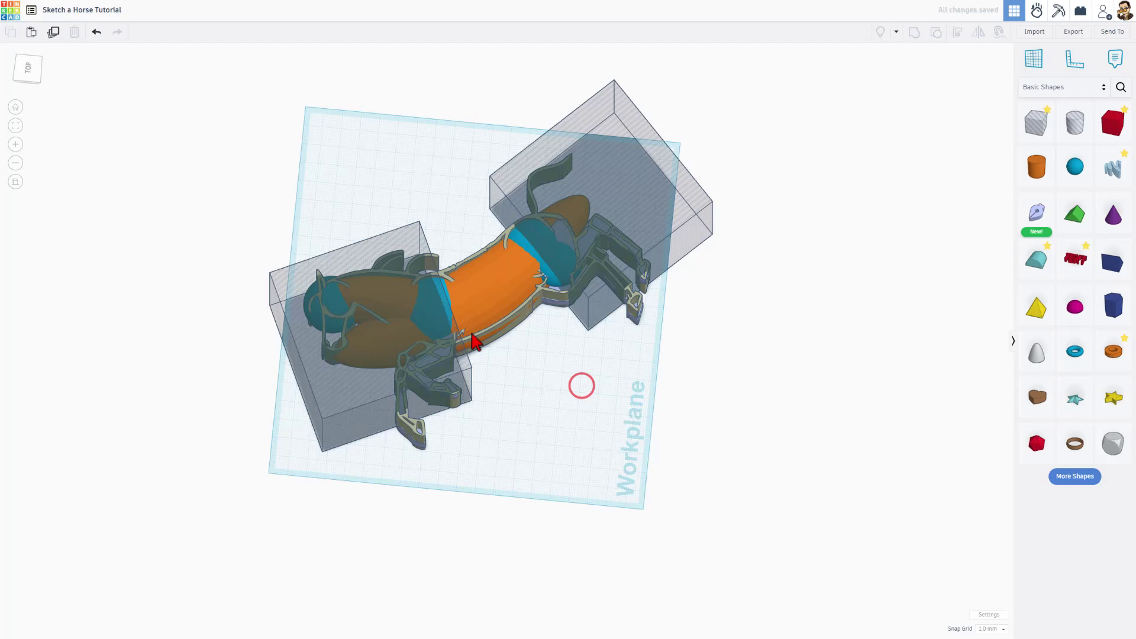
right_drag(582, 391, 346, 330)
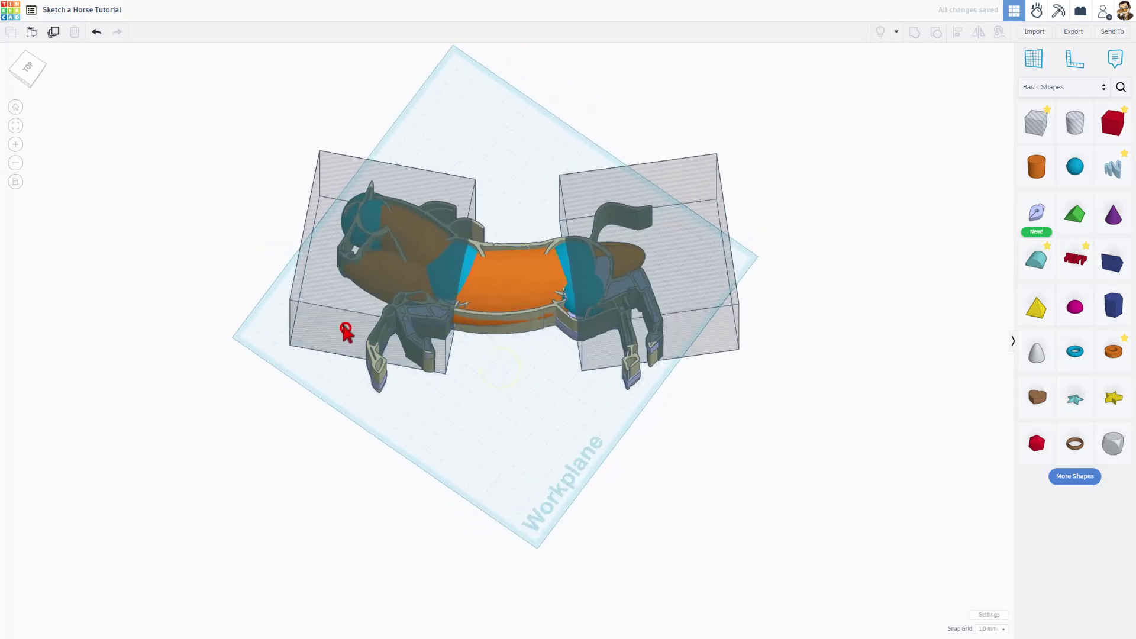
click(344, 328)
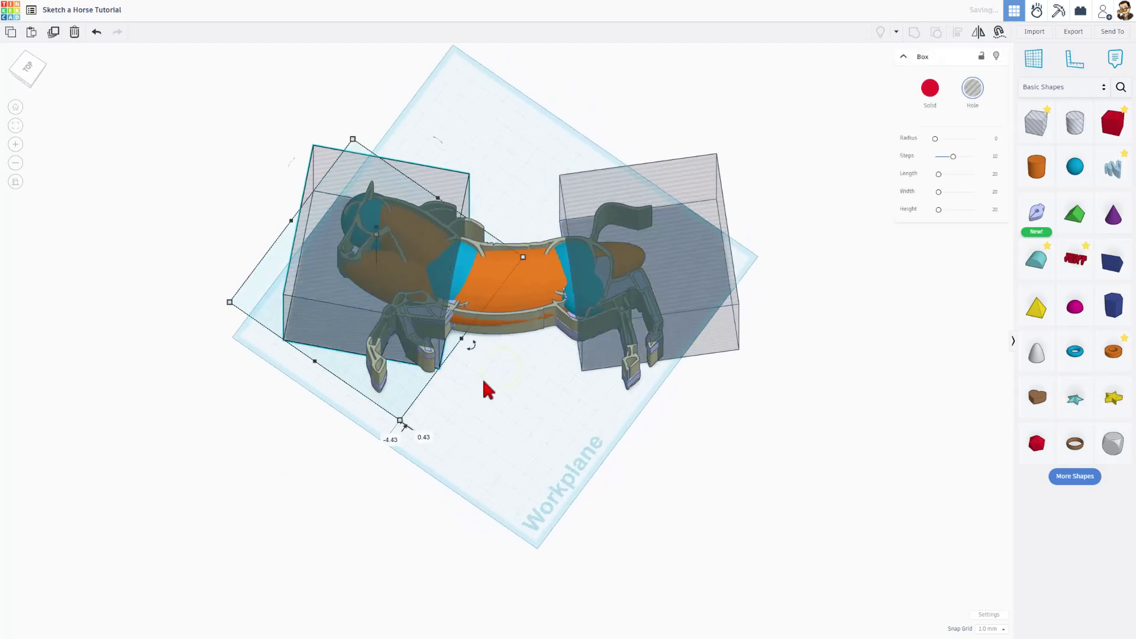
click(532, 384)
Group the body banana with the two hole boxes to trim off both of its ends
right_drag(461, 373, 502, 279)
click(518, 255)
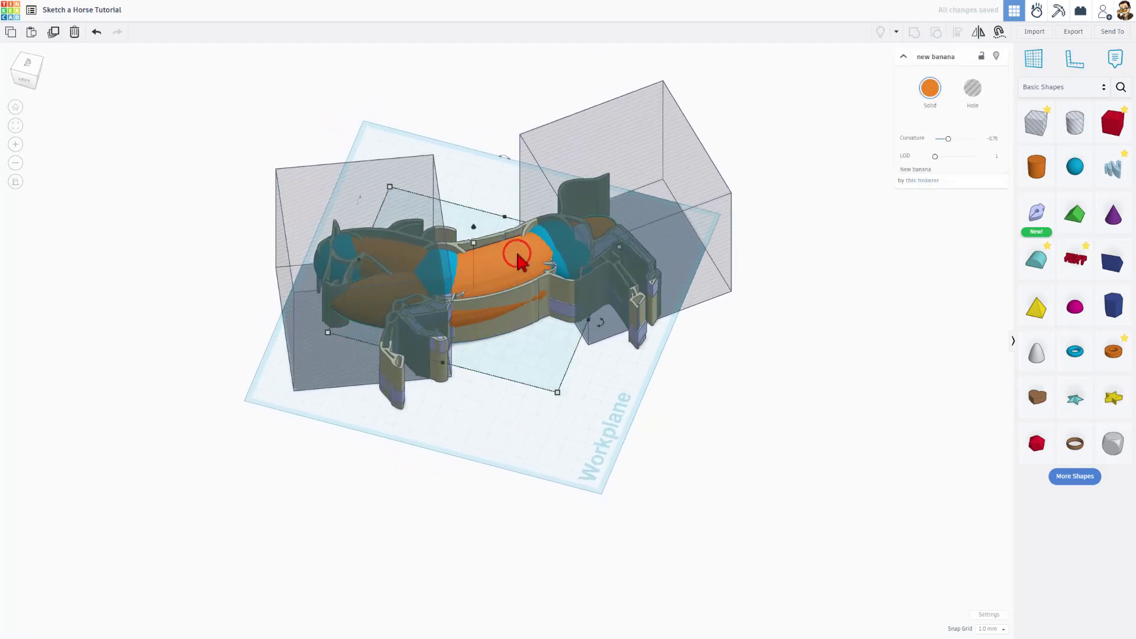
shift+click(653, 137)
shift+click(410, 189)
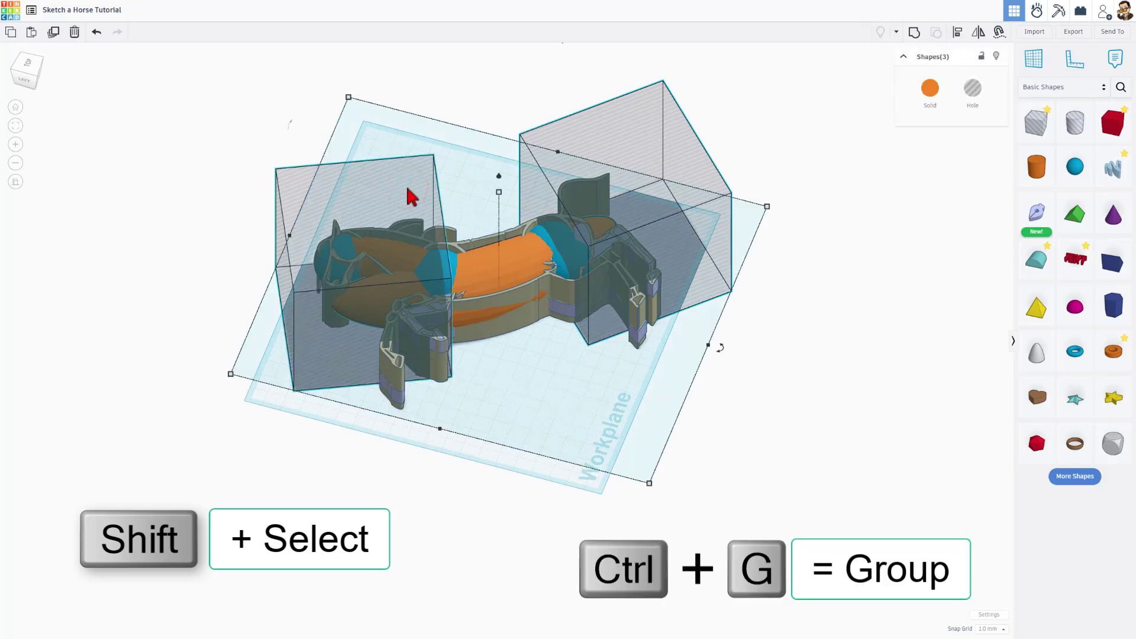
key(ctrl+g)
Align the trimmed body piece with the chest sphere so their height centers match
right_drag(405, 192, 438, 273)
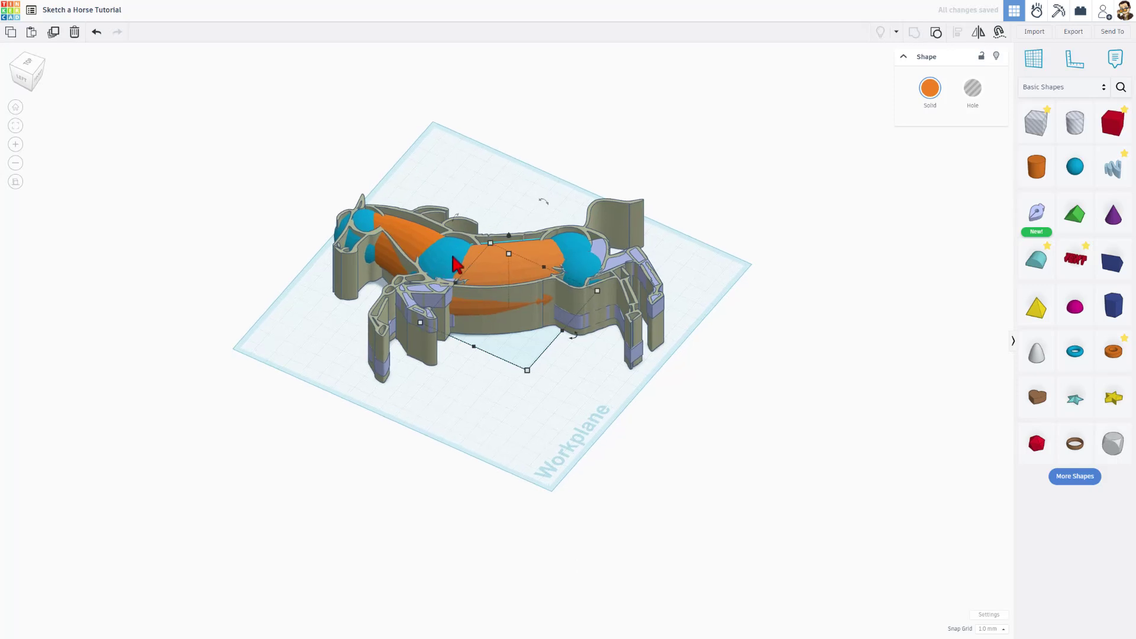
click(455, 265)
shift+click(508, 264)
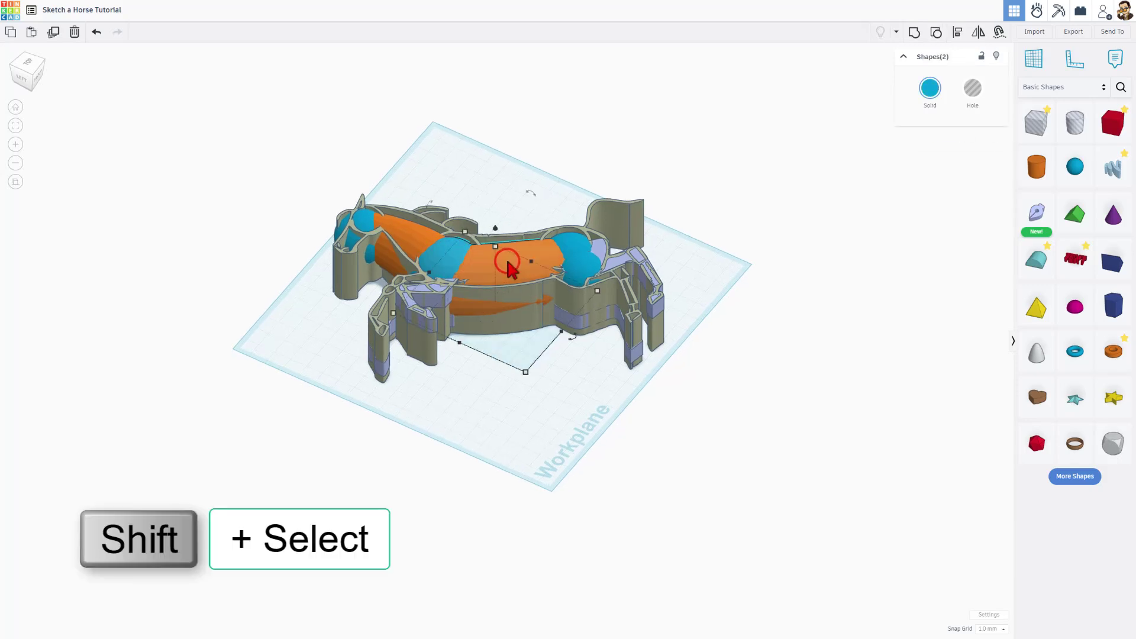
key(l)
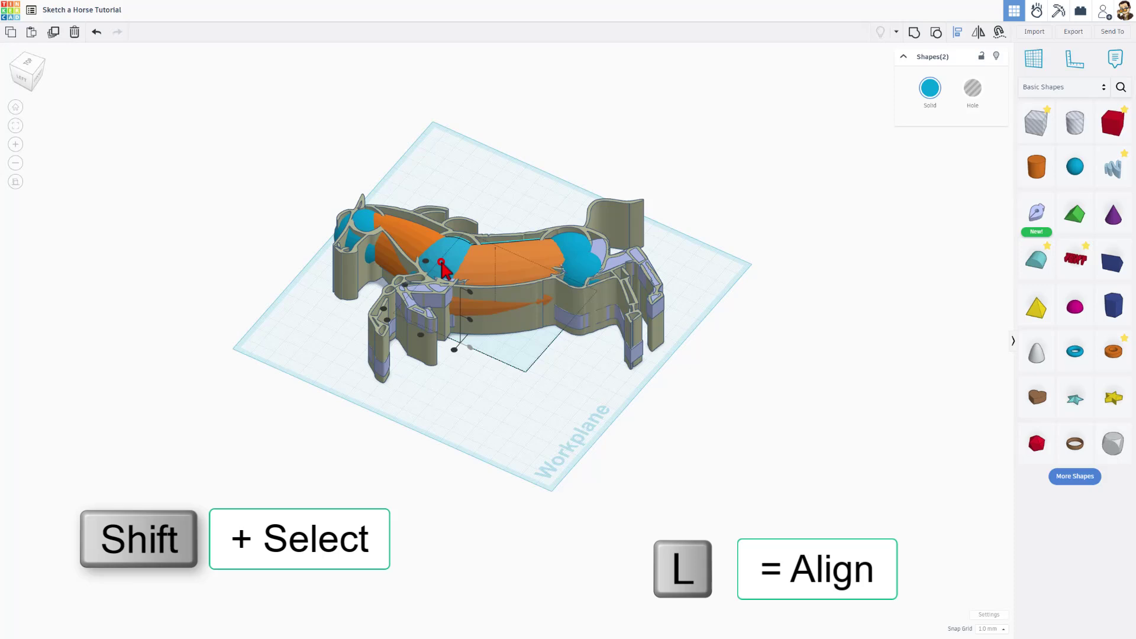
click(25, 80)
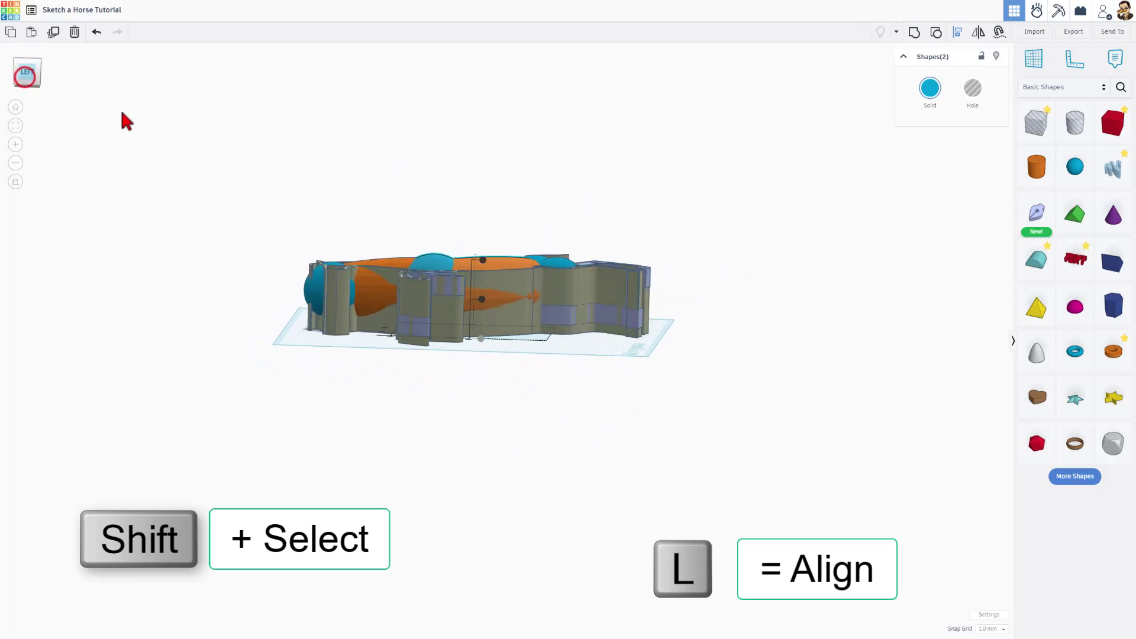
click(484, 297)
click(514, 243)
Hide the horse outline to inspect the solid body shapes, and show all shapes again
right_drag(564, 160, 498, 245)
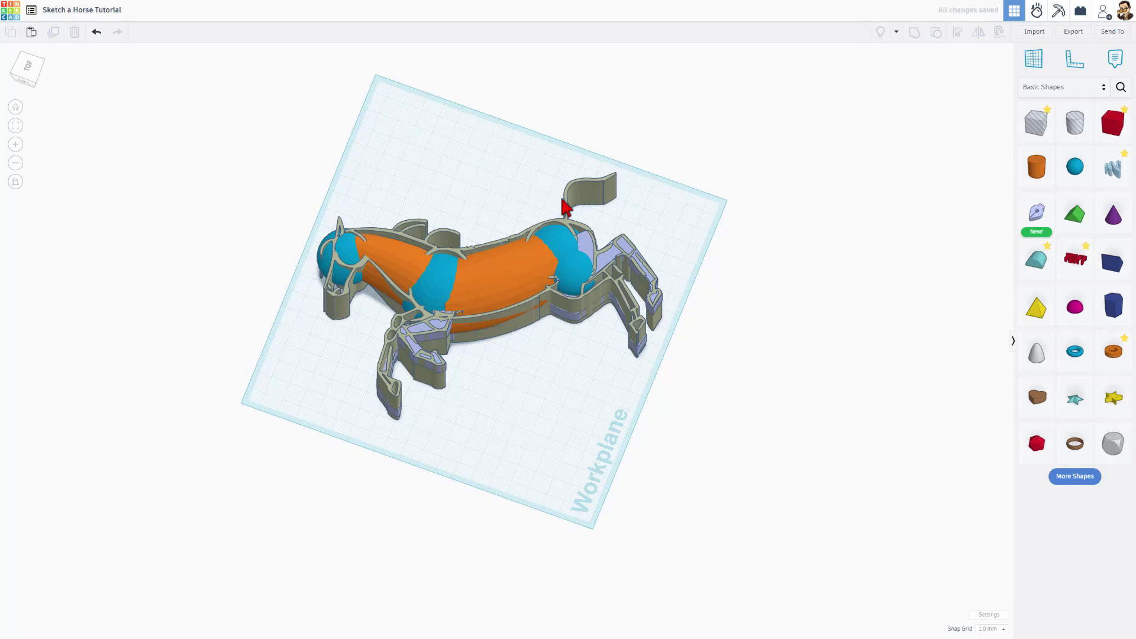
click(582, 188)
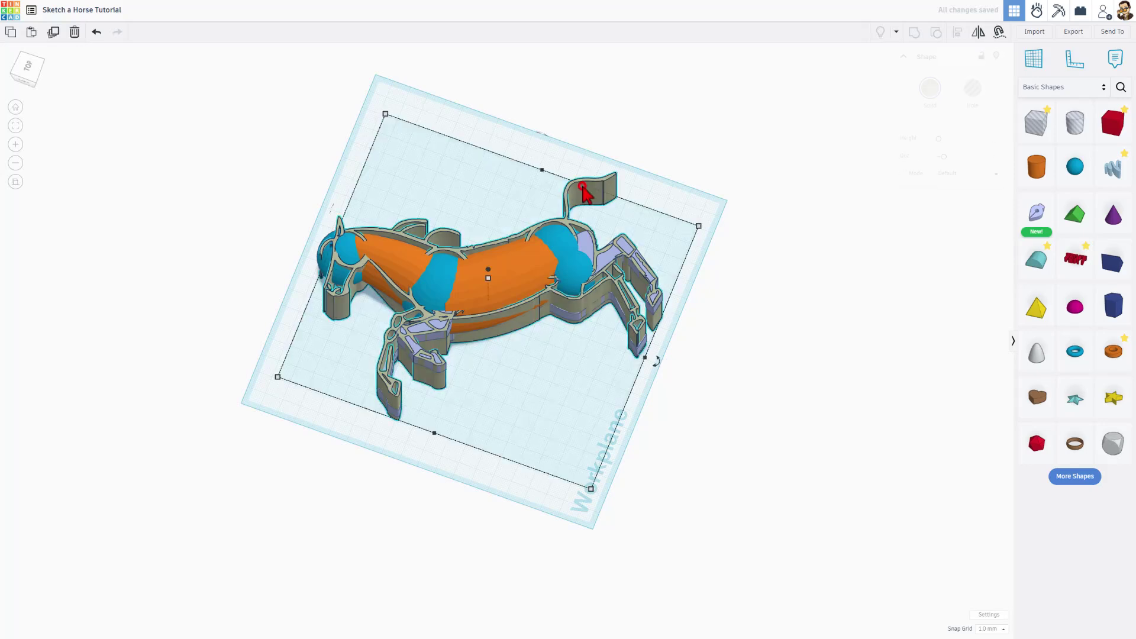
click(995, 58)
right_drag(657, 228, 763, 64)
click(877, 38)
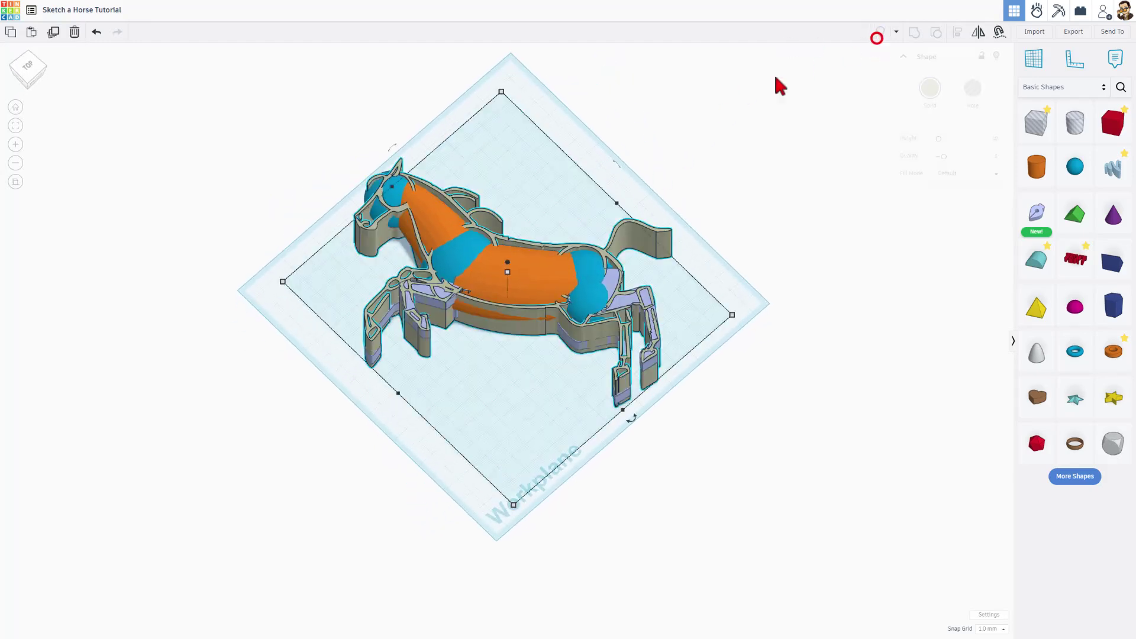
click(655, 111)
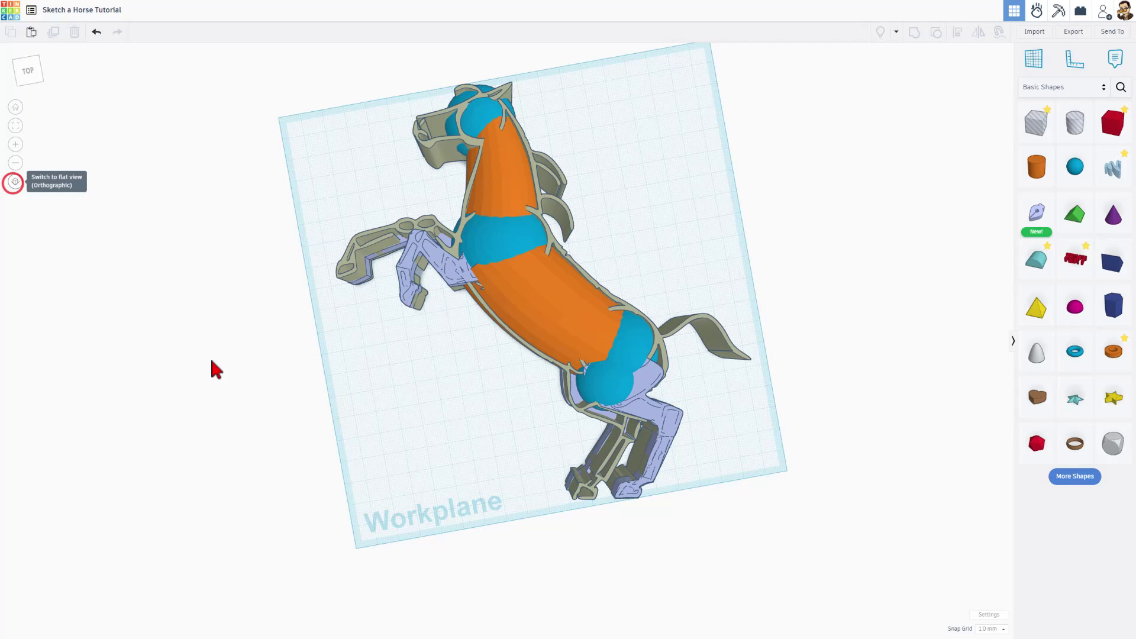
Start a new sketch at the horse's head and trace a smooth curve from the forehead along the nose and muzzle into the mouth
right_drag(211, 357, 365, 454)
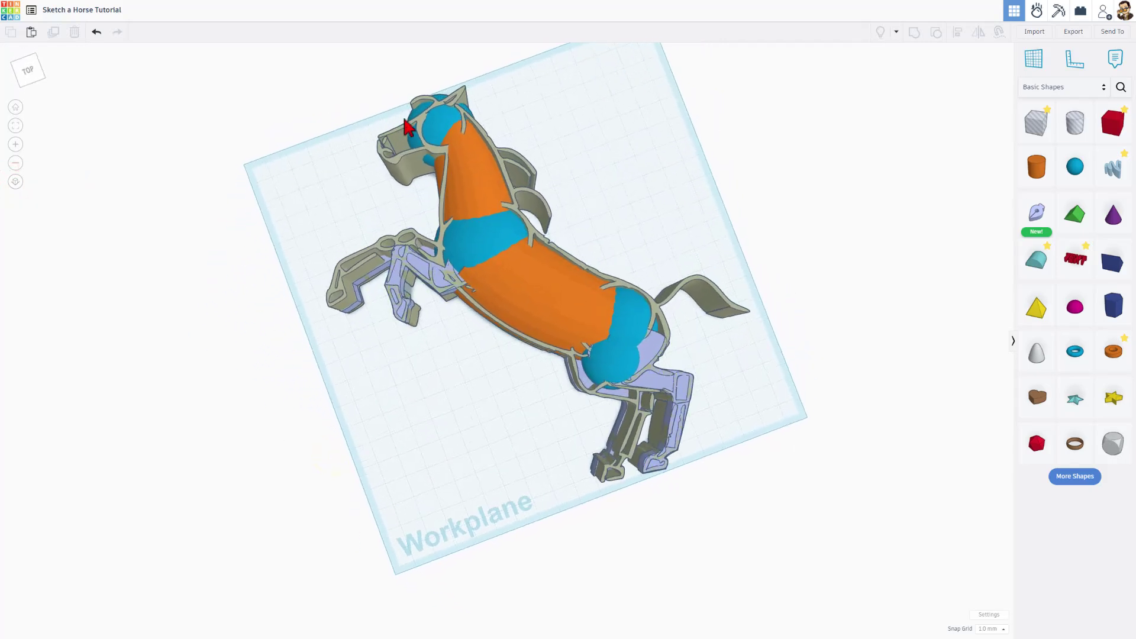
mouse_move(1042, 208)
mouse_down()
mouse_move(393, 118)
mouse_move(421, 133)
mouse_up()
click(16, 318)
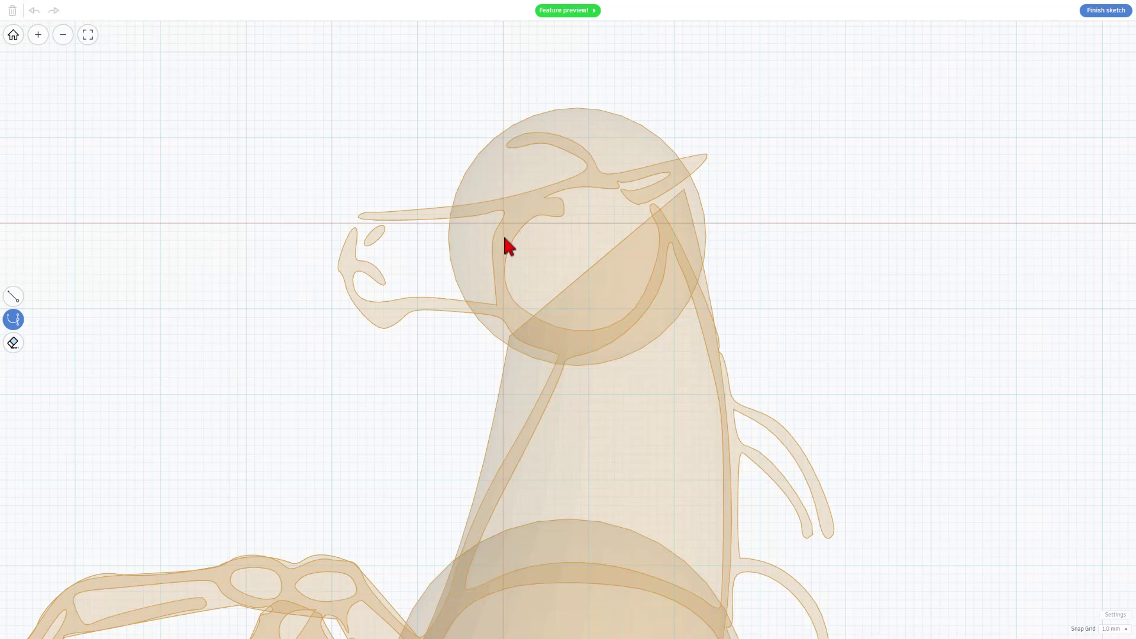
click(554, 180)
drag(358, 214, 365, 228)
drag(338, 266, 427, 284)
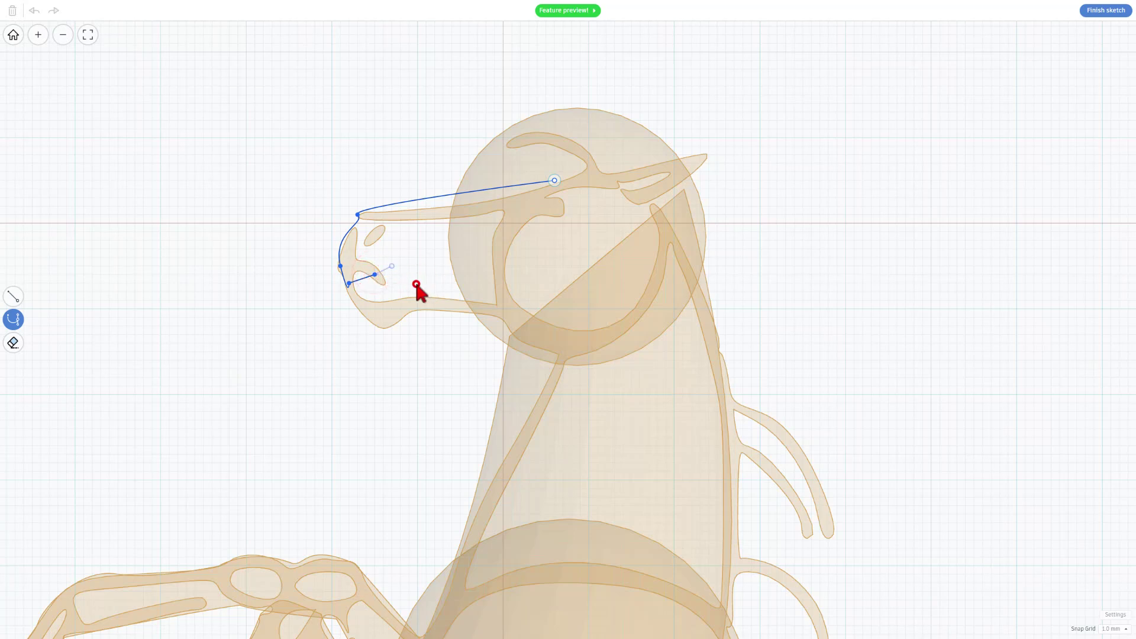
click(418, 283)
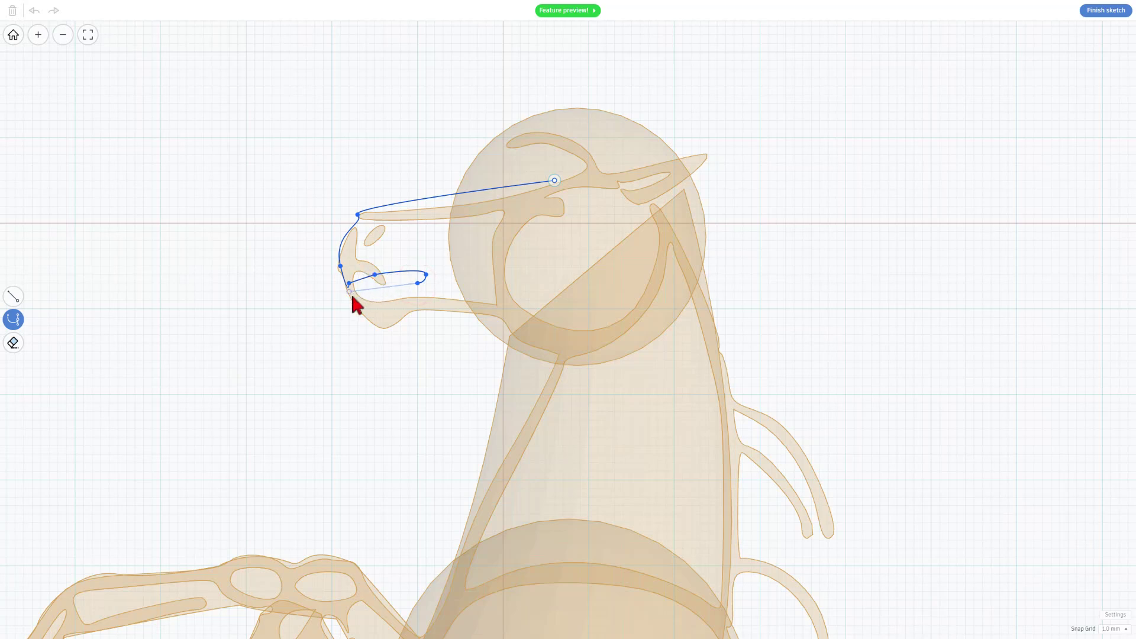
Continue the curve around the chin, along the jaw and around the cheek, closing it at the forehead start point
drag(357, 310, 500, 325)
click(409, 308)
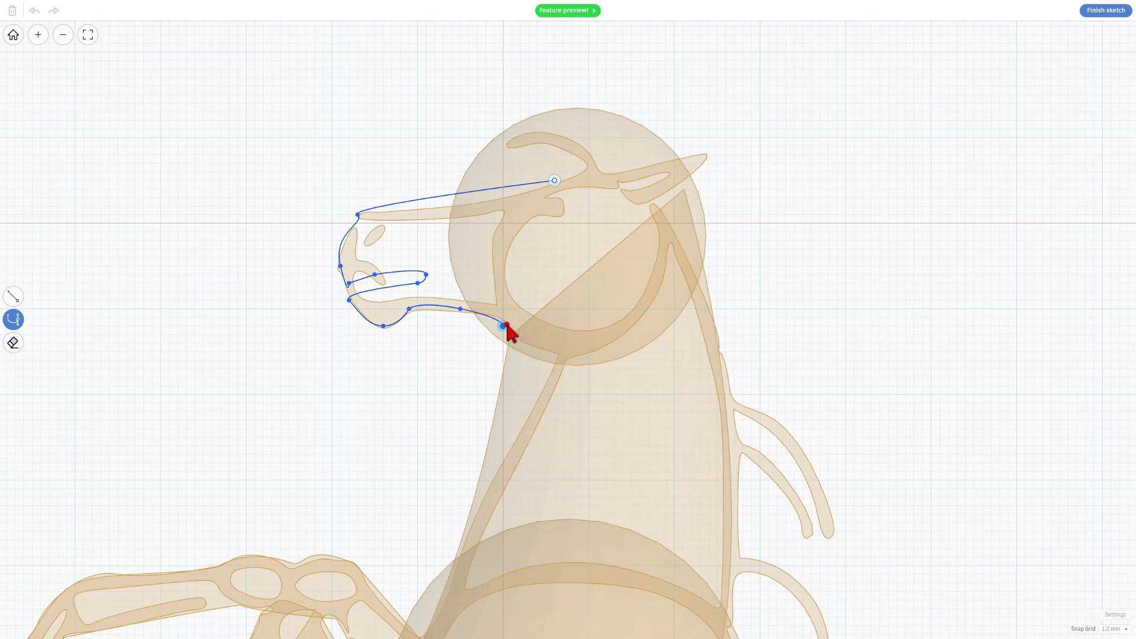
click(569, 359)
click(650, 310)
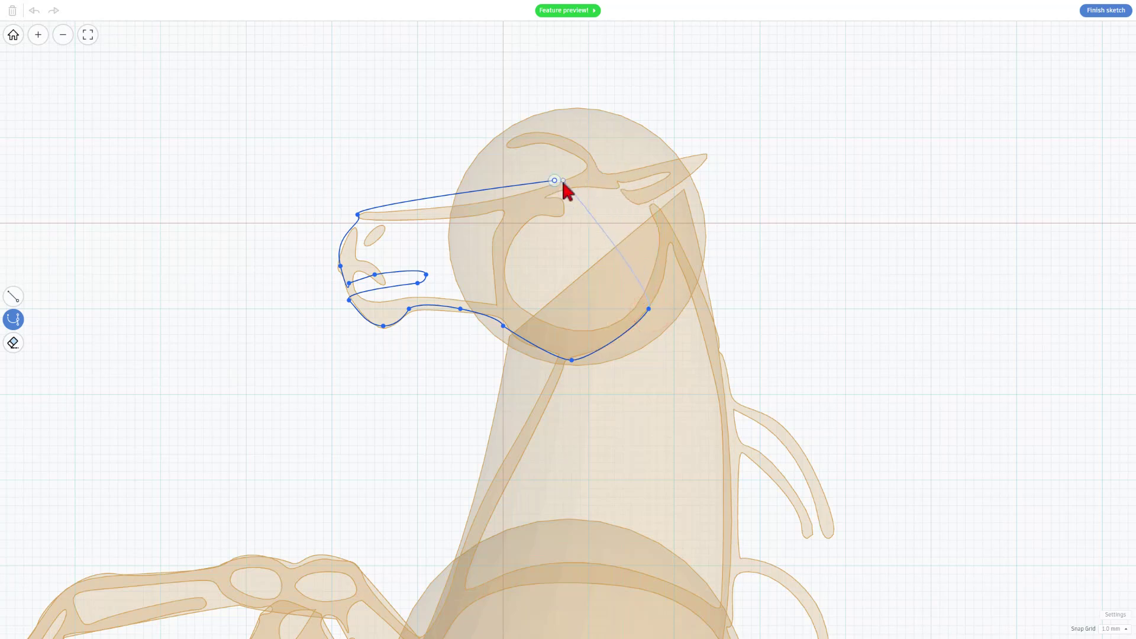
drag(555, 181, 408, 198)
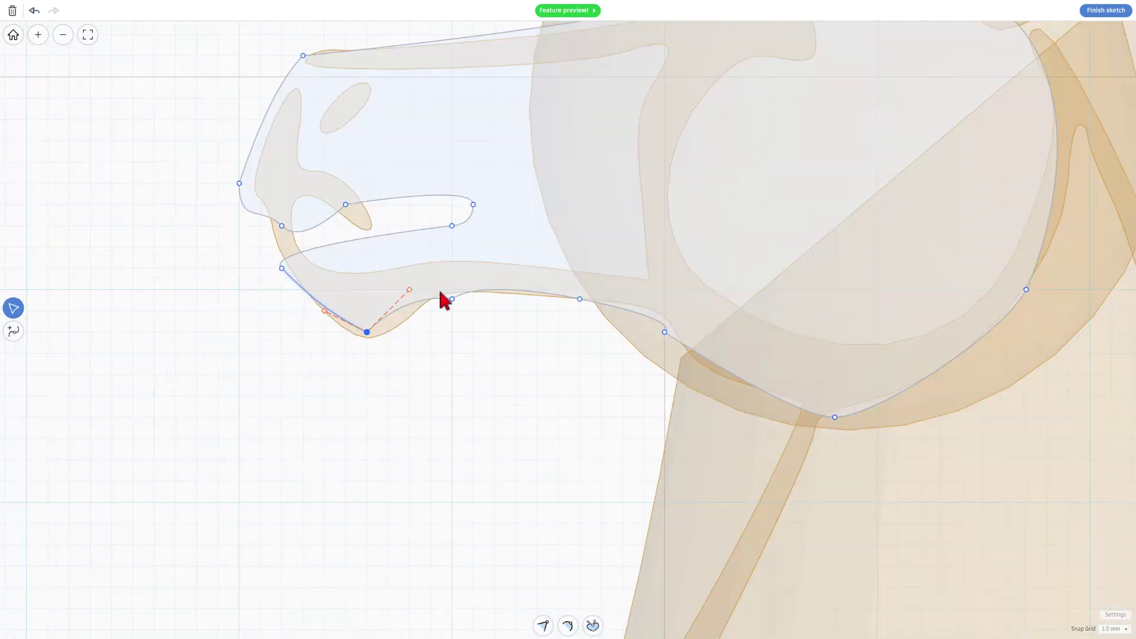
Turn grid snapping off and reshape the chin by moving its point and curve handle to fit the outline
click(1107, 628)
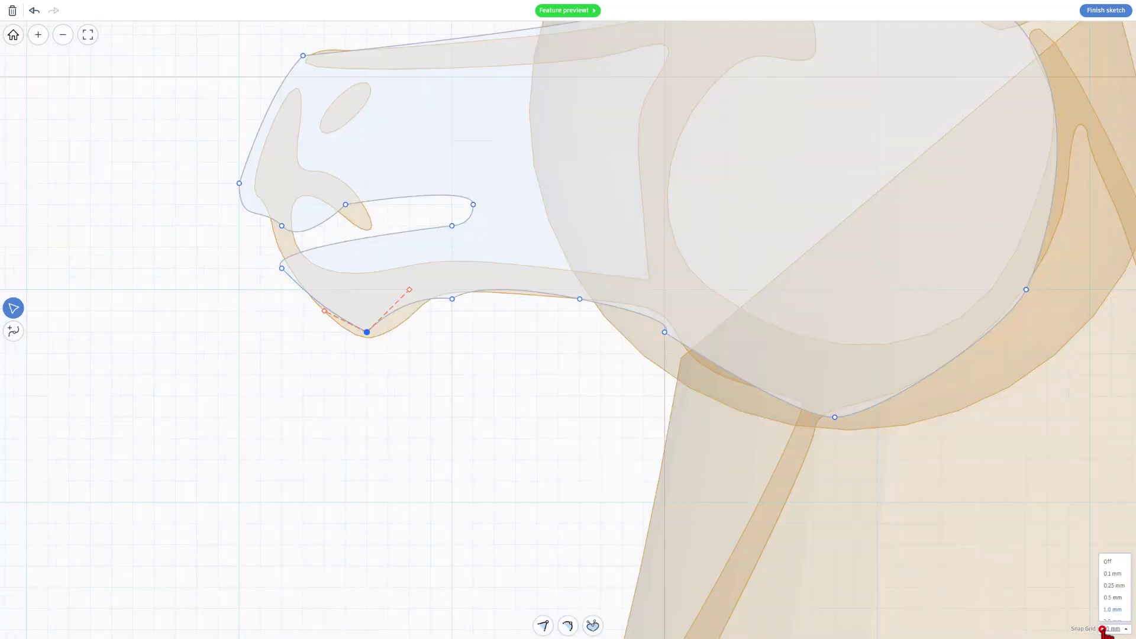
click(1106, 527)
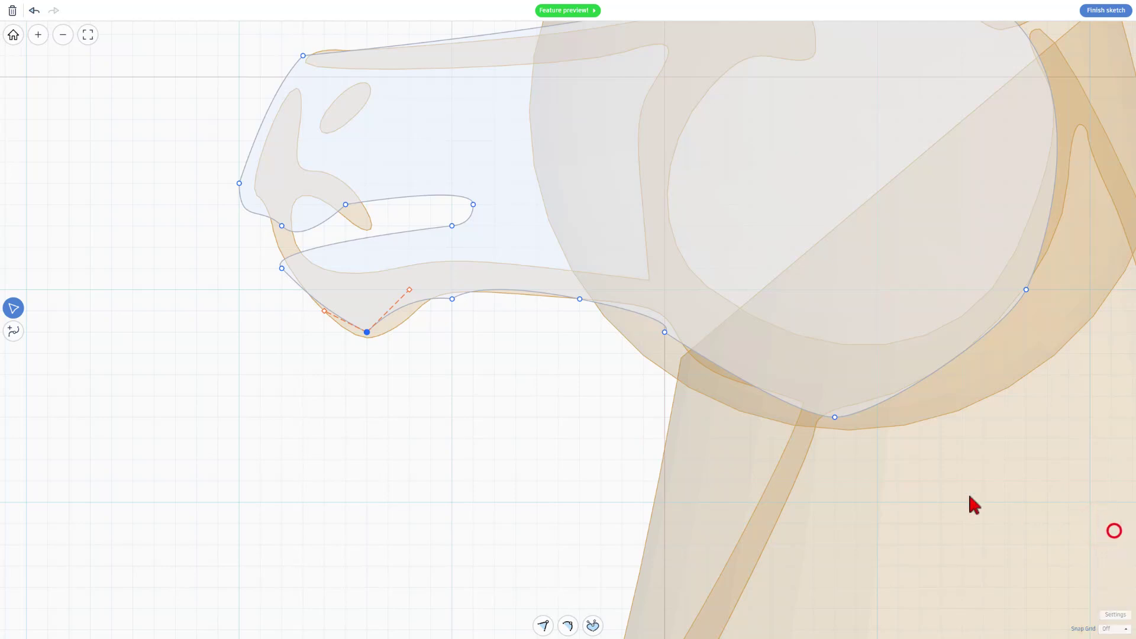
drag(365, 333, 365, 341)
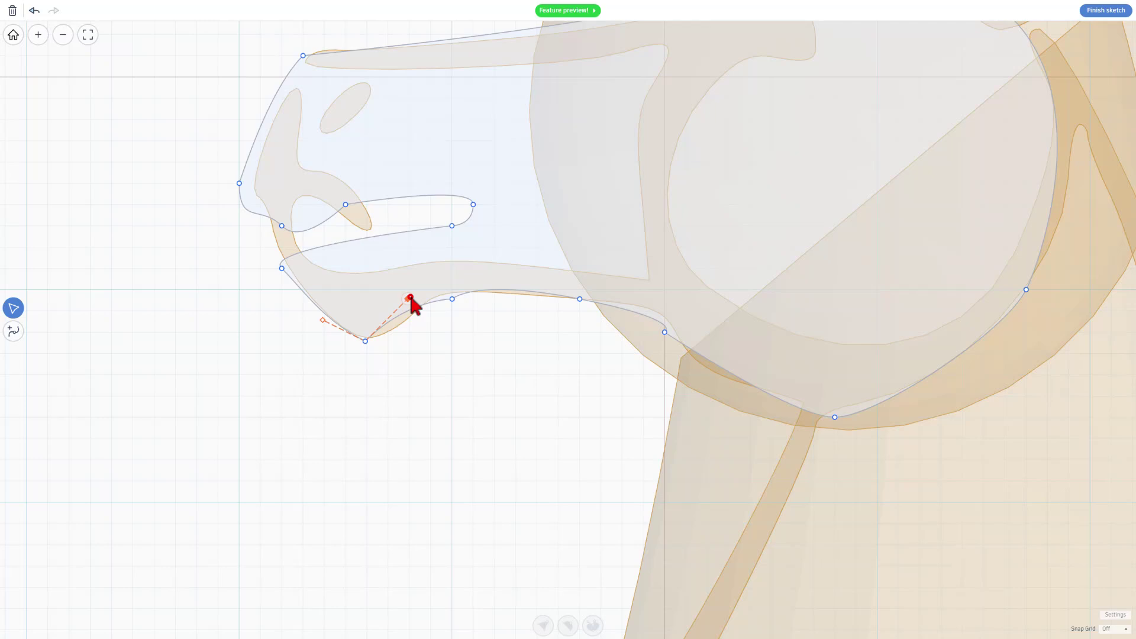
drag(408, 299, 386, 331)
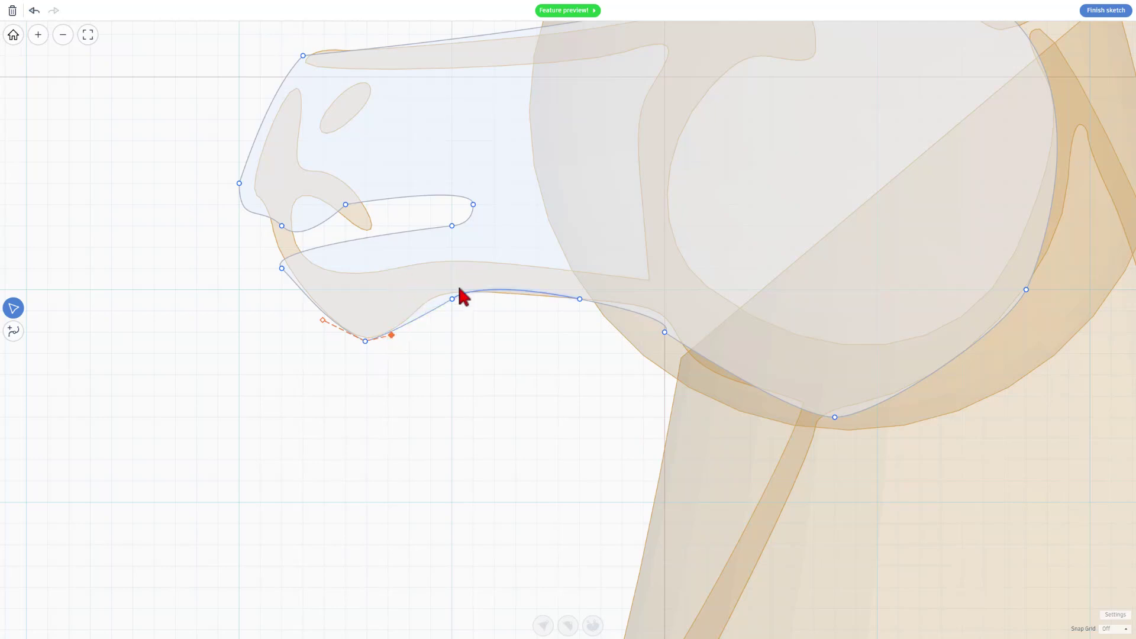
Move the point behind the chin onto the outline and adjust its two curve handles independently to fit the jaw
drag(454, 300, 432, 300)
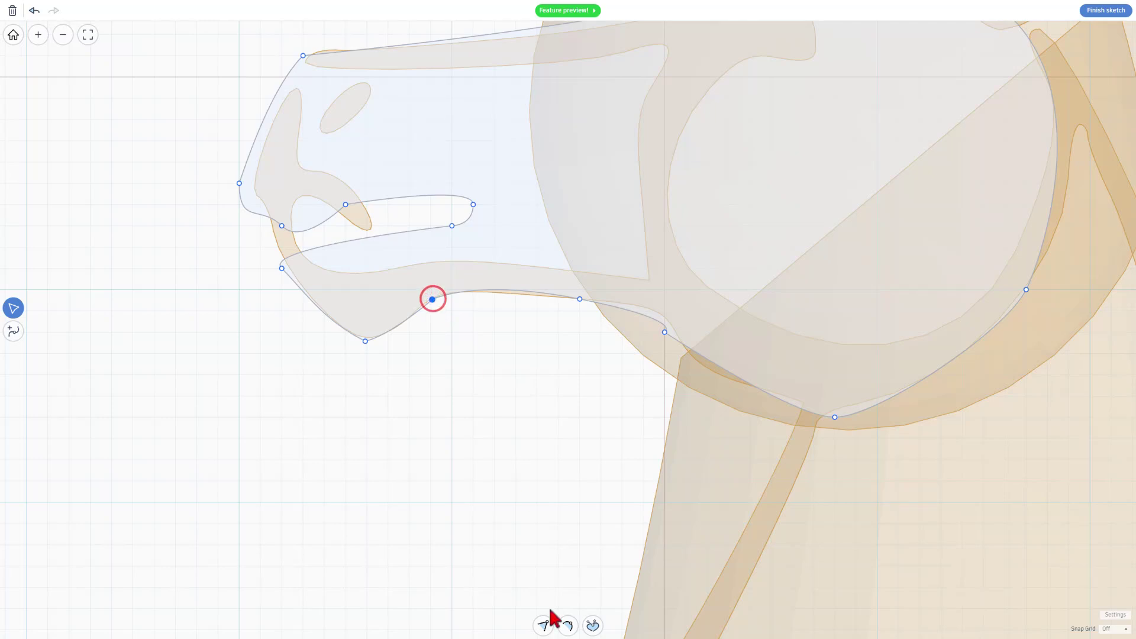
click(592, 625)
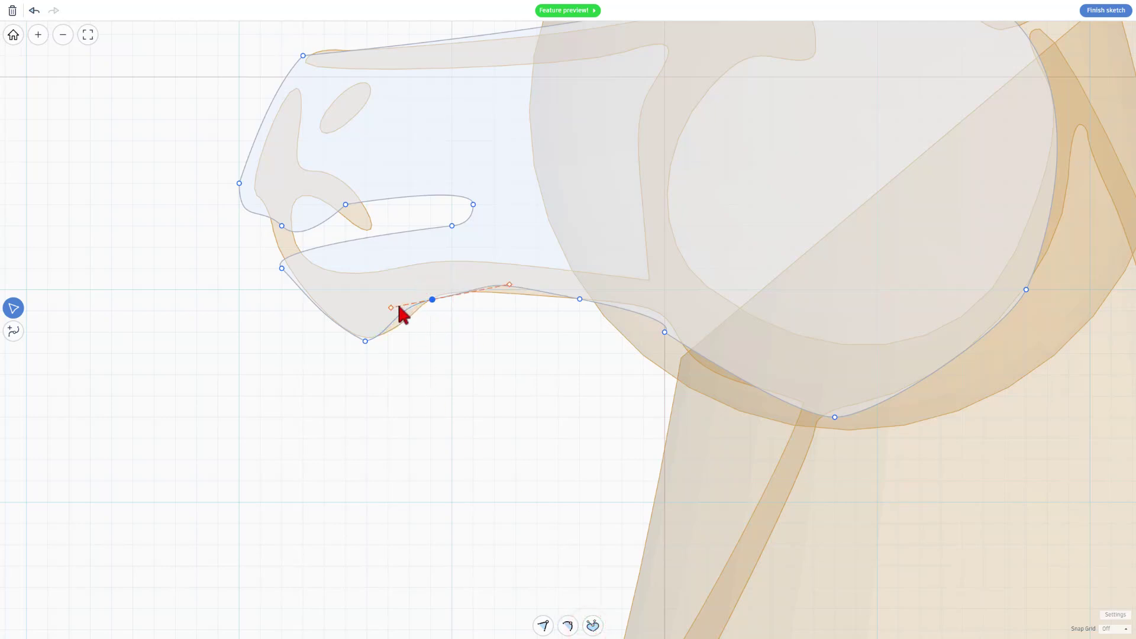
drag(391, 310, 413, 317)
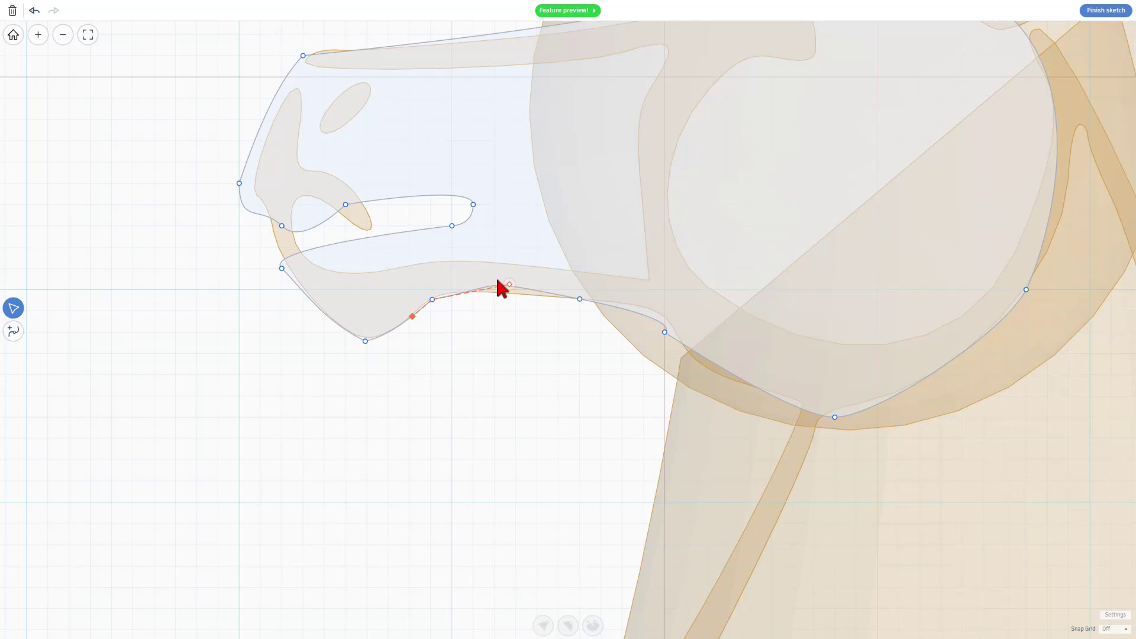
drag(511, 285, 444, 290)
Reposition the mid-jaw point and adjust its curve handles to follow the lower jaw line
click(580, 299)
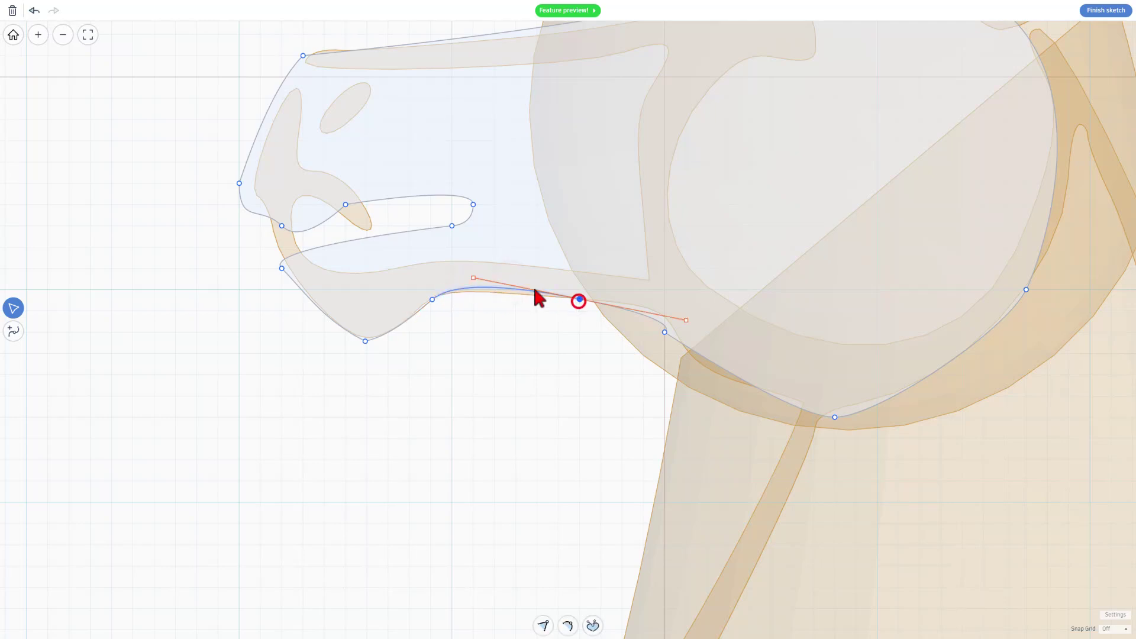
drag(474, 278, 507, 284)
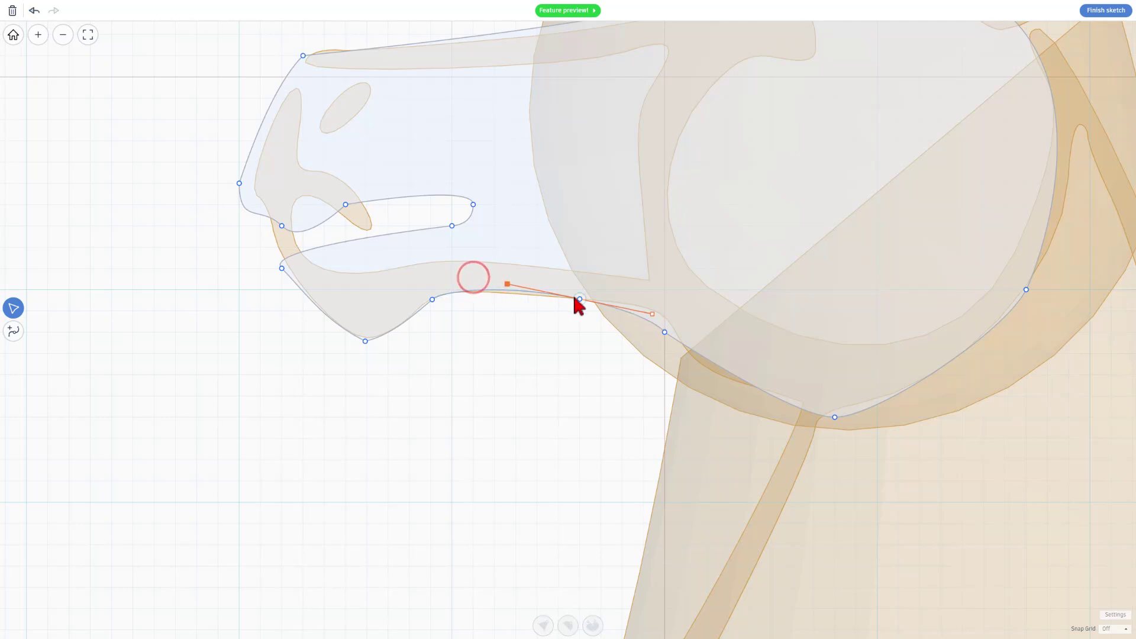
drag(574, 297, 577, 304)
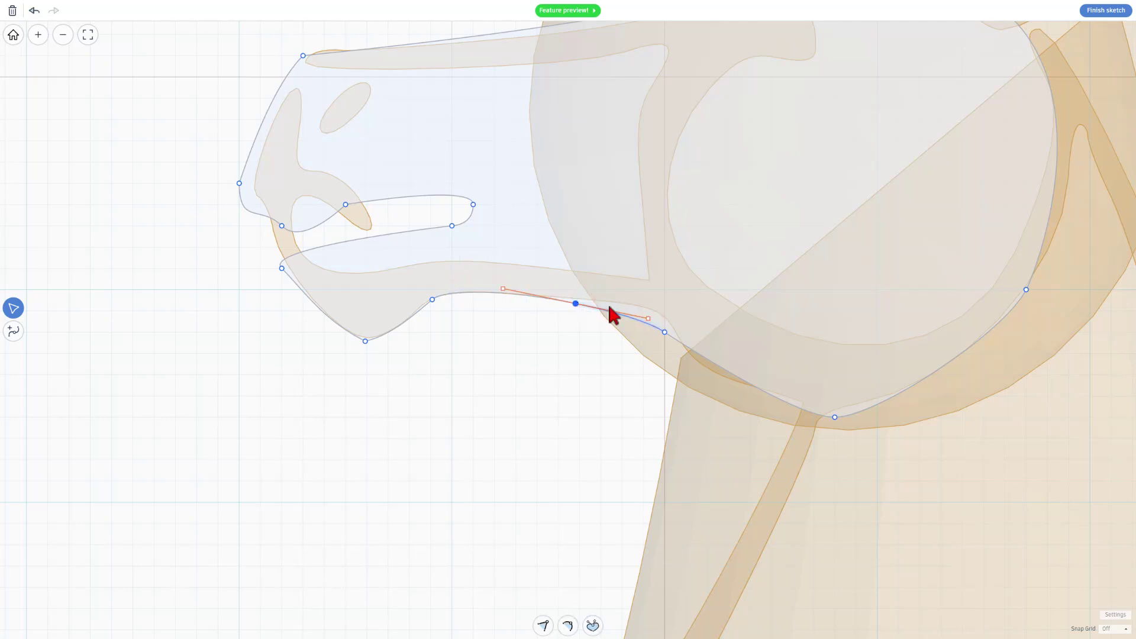
drag(650, 320, 665, 308)
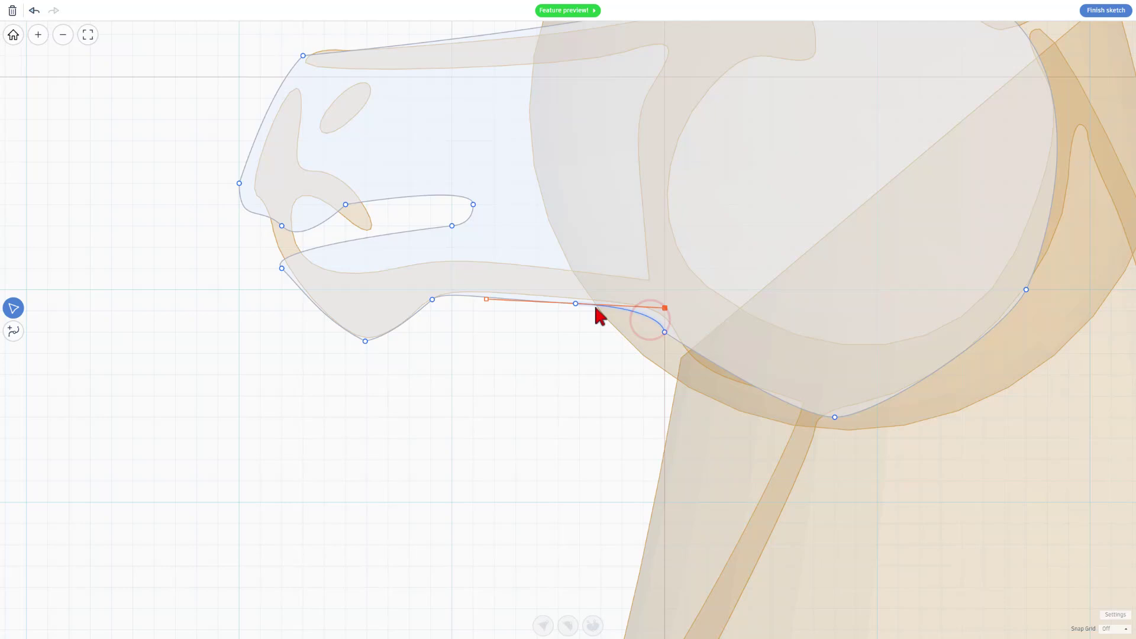
drag(577, 304, 583, 300)
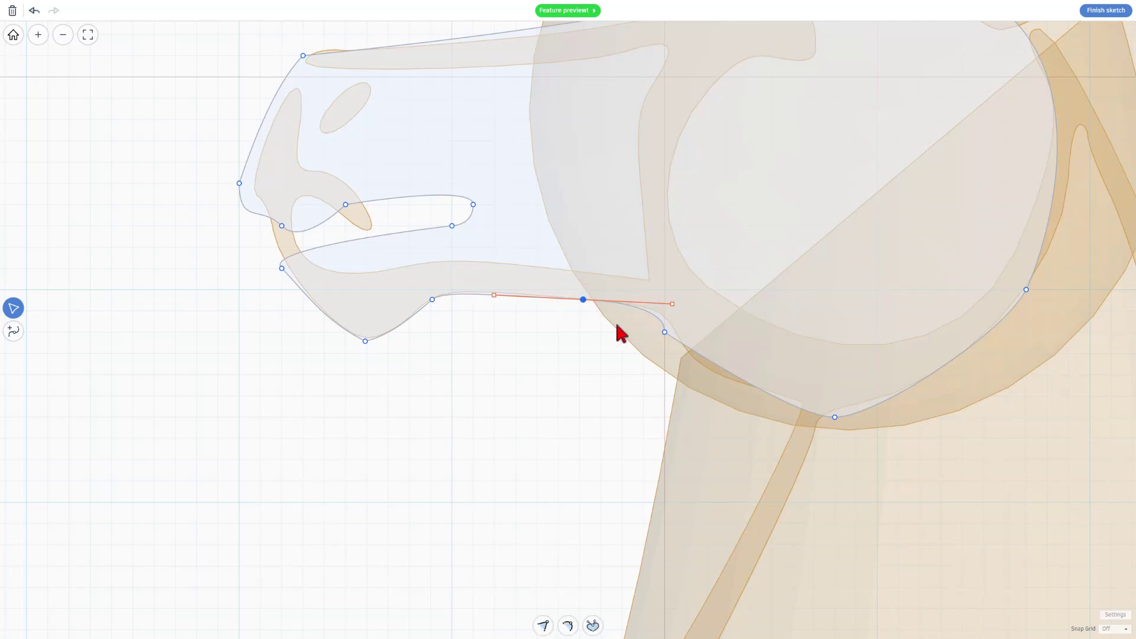
Move the throat point onto the outline, curve the segment to the cheek, and shift the lowest cheek point to fit
drag(664, 335, 678, 337)
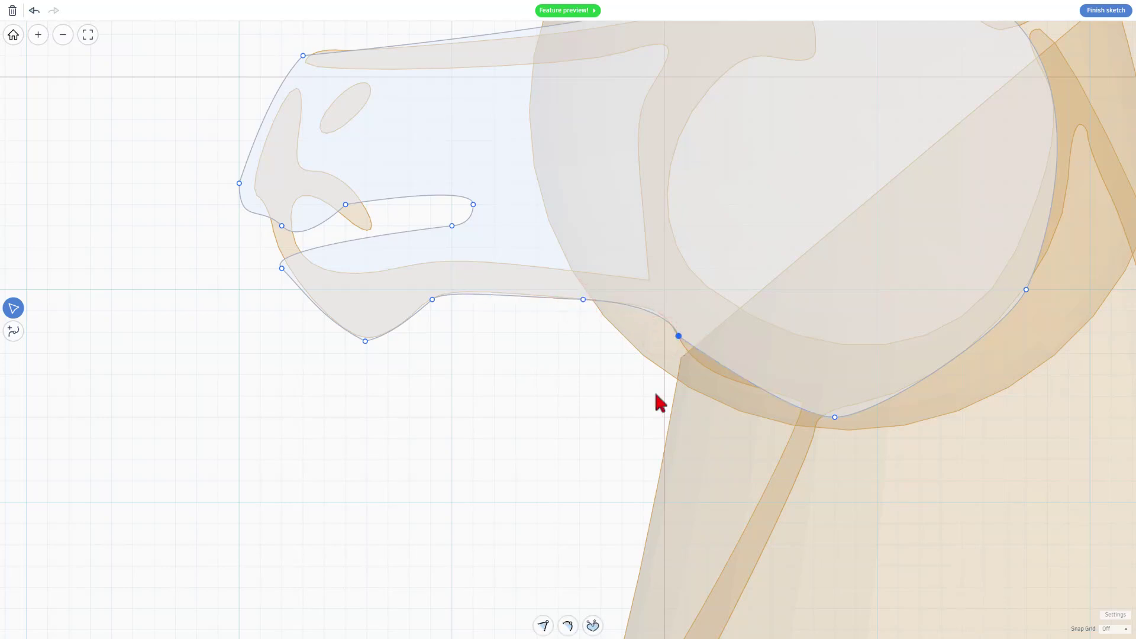
click(543, 626)
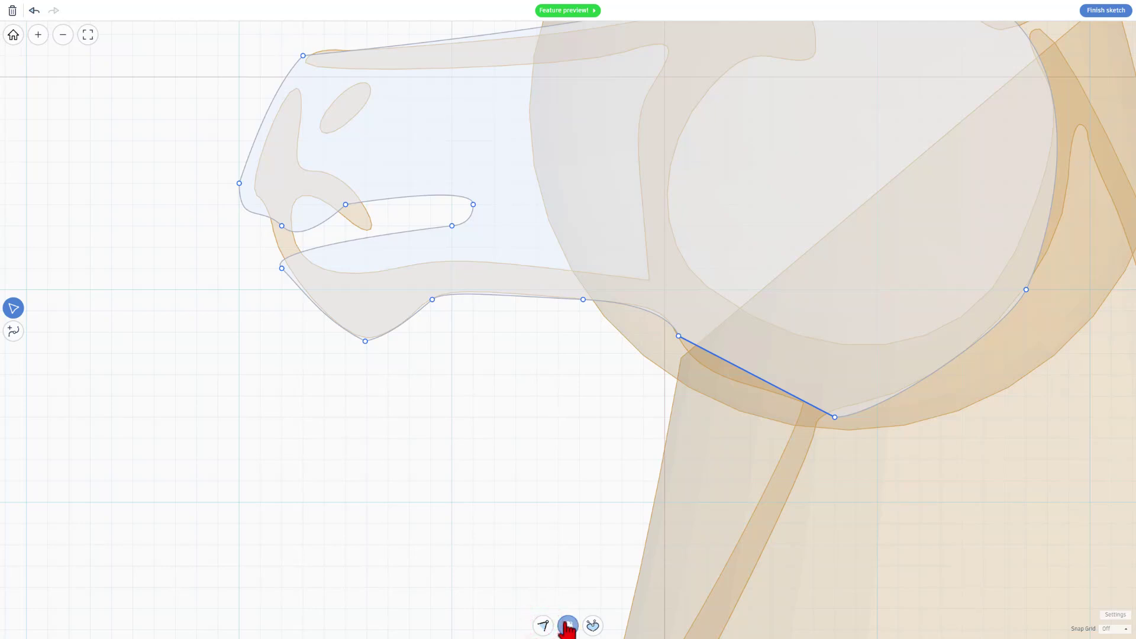
click(568, 626)
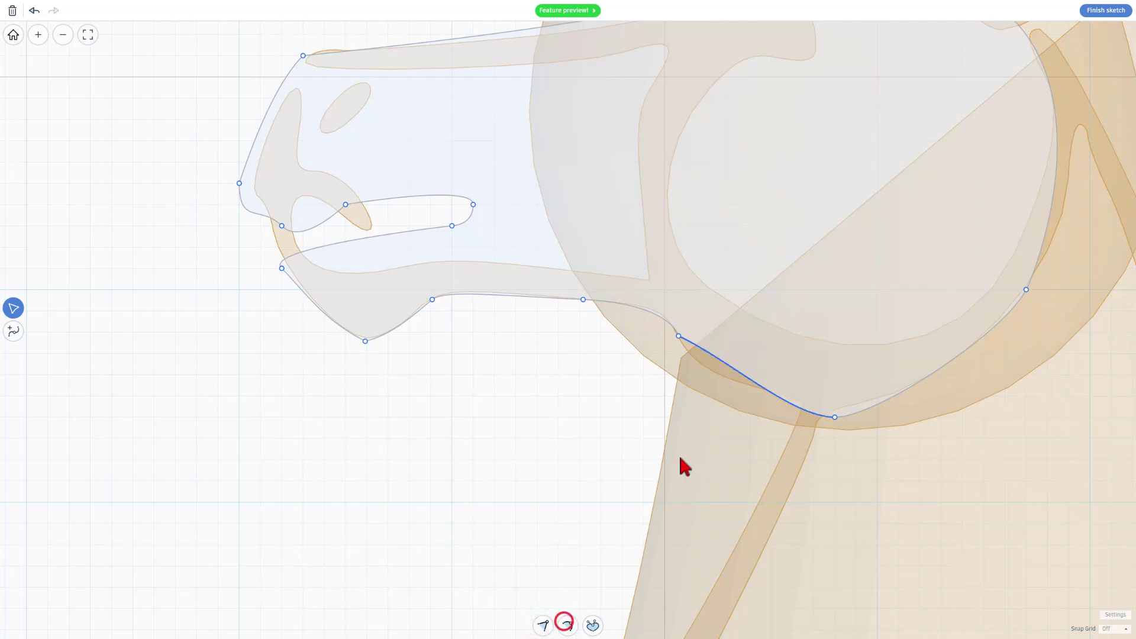
click(678, 336)
drag(730, 361, 688, 367)
click(834, 417)
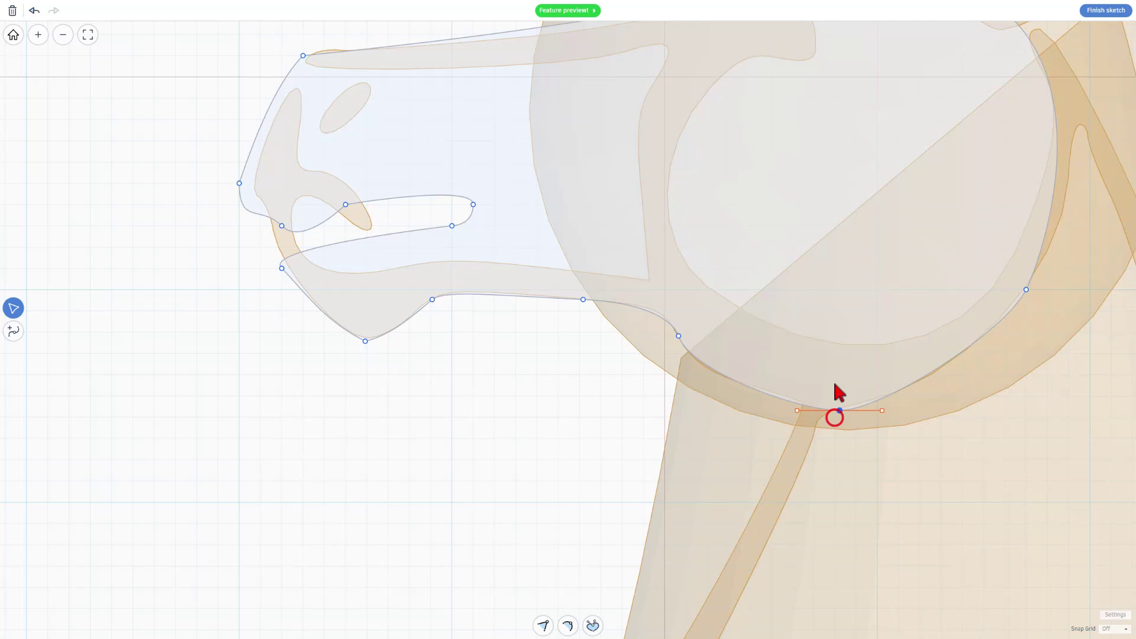
Adjust the curve handle at the top of the muzzle so the nose bridge follows the outline up to the forehead
scroll(835, 391, down, 3)
click(726, 181)
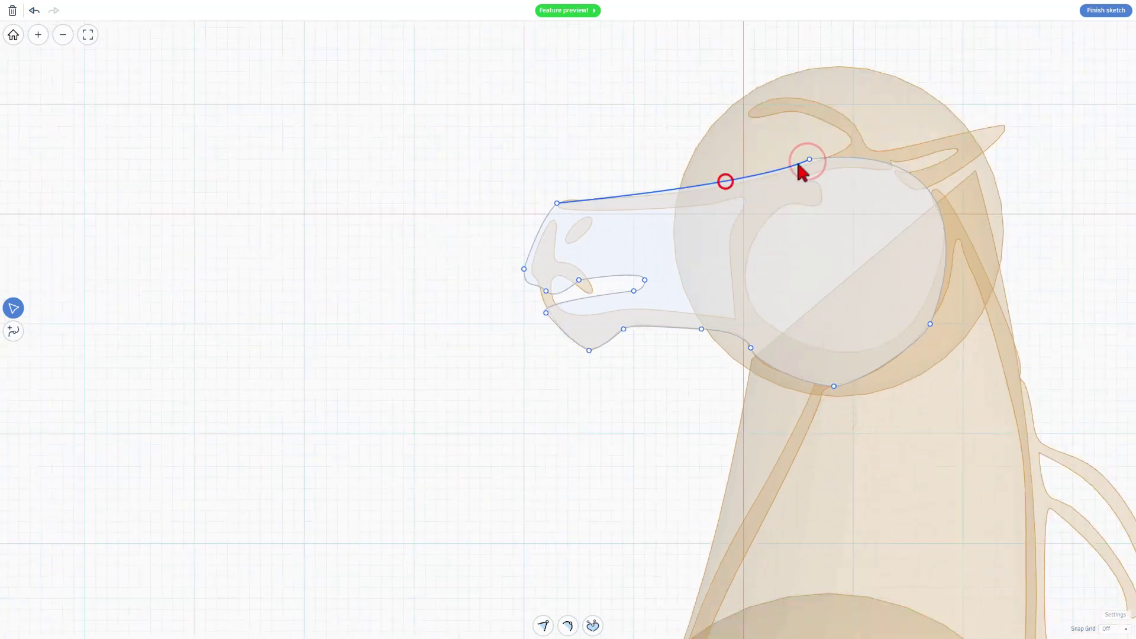
click(810, 160)
click(557, 202)
drag(775, 182, 781, 188)
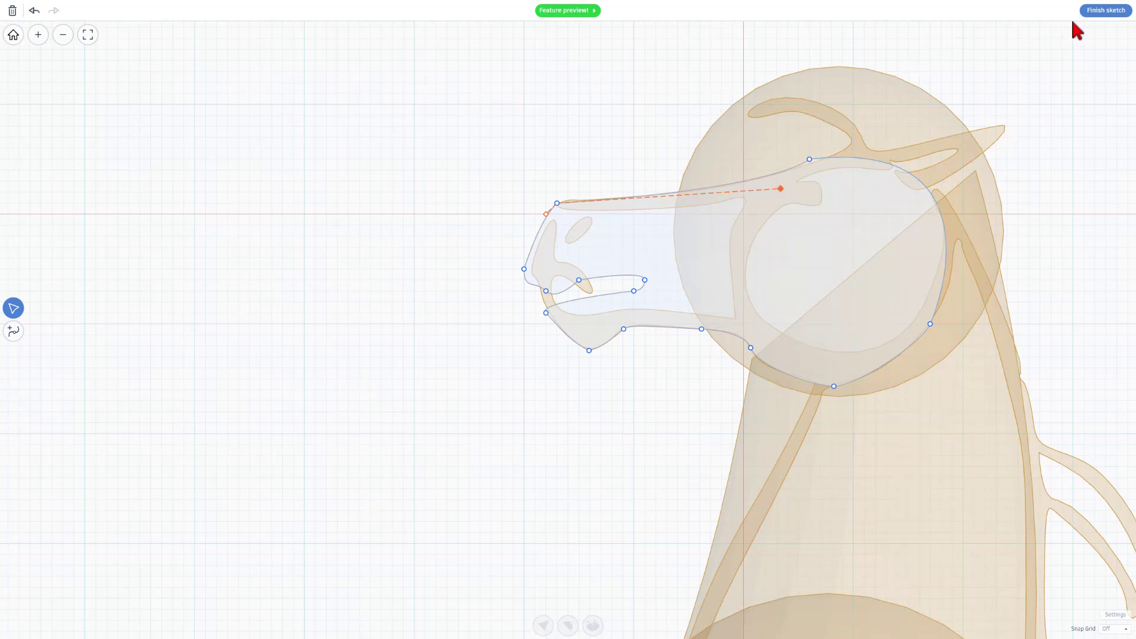
Finish the horse head sketch and set the snap grid to 1.0 mm
click(1090, 12)
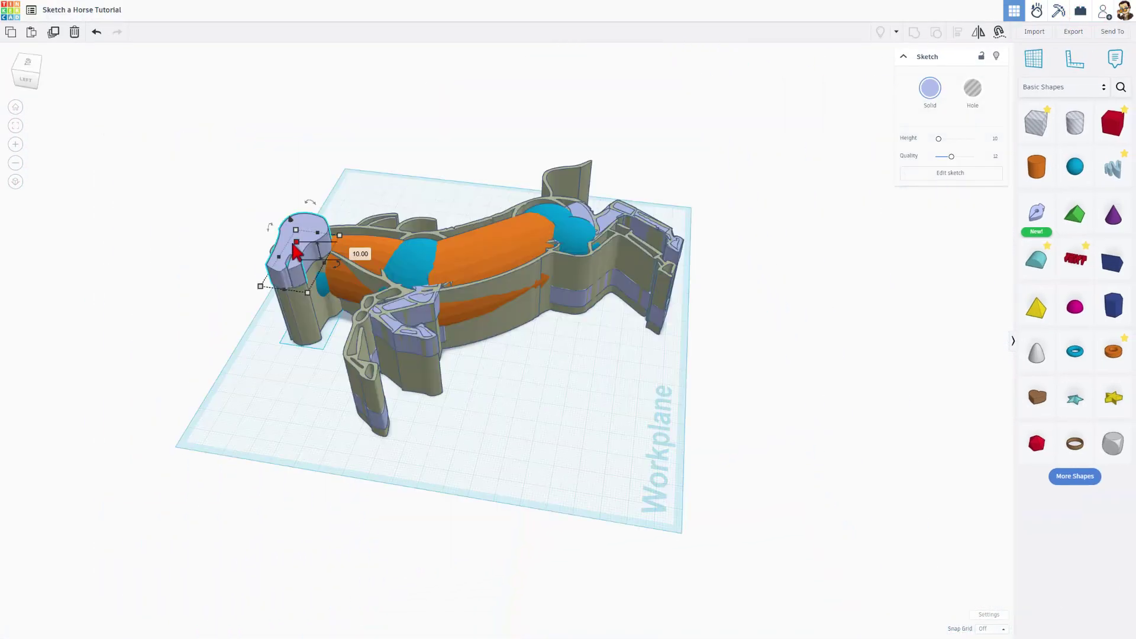
drag(293, 243, 292, 231)
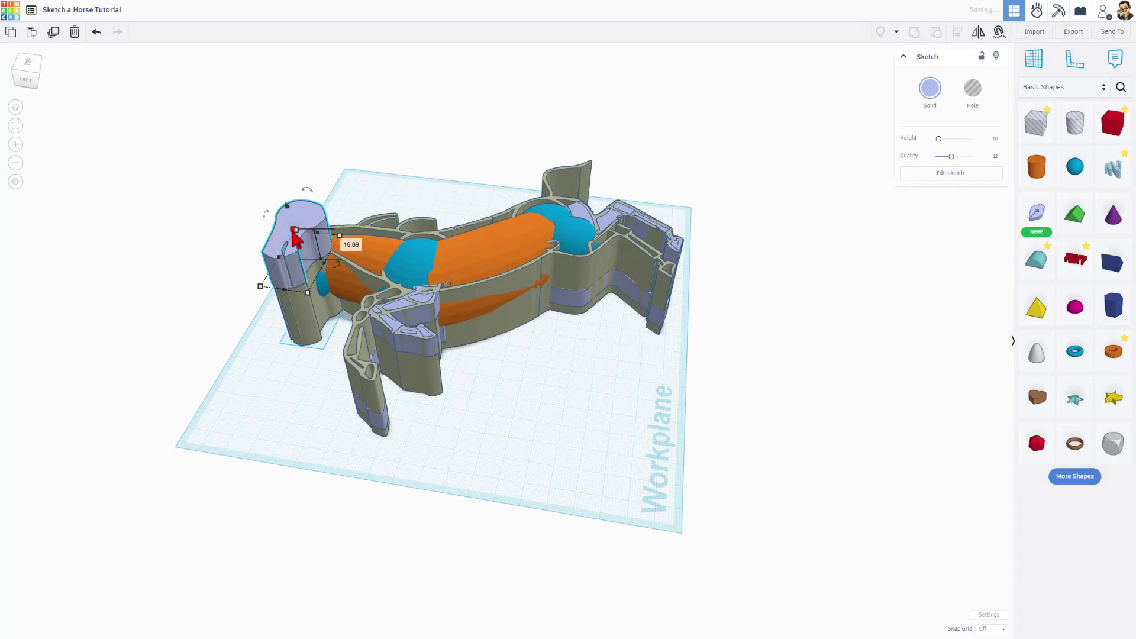
click(985, 629)
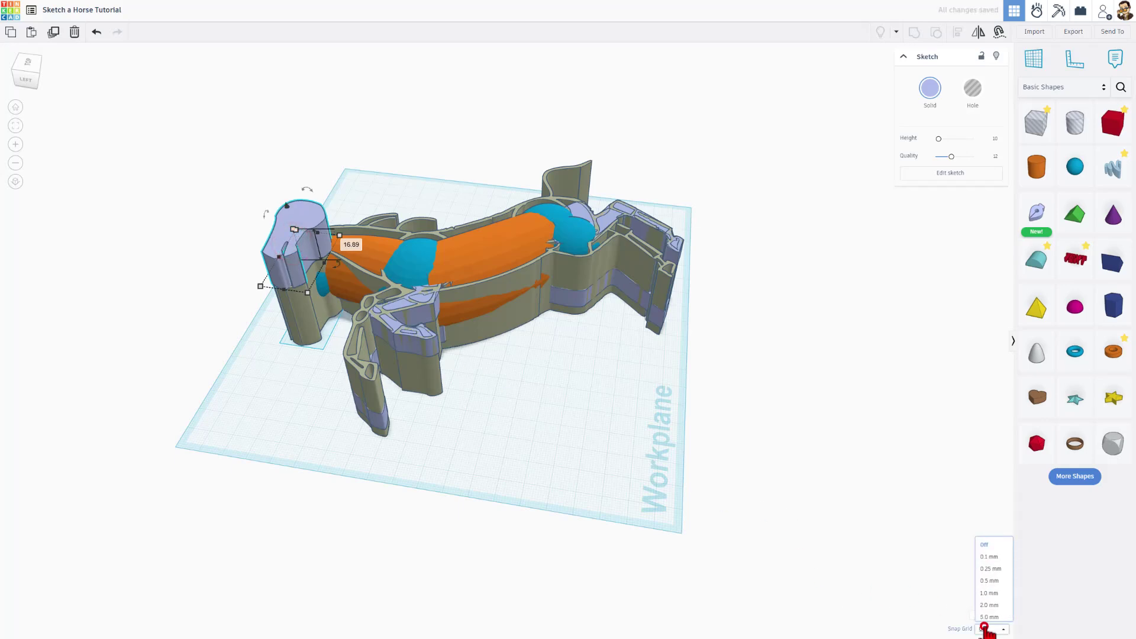
click(988, 577)
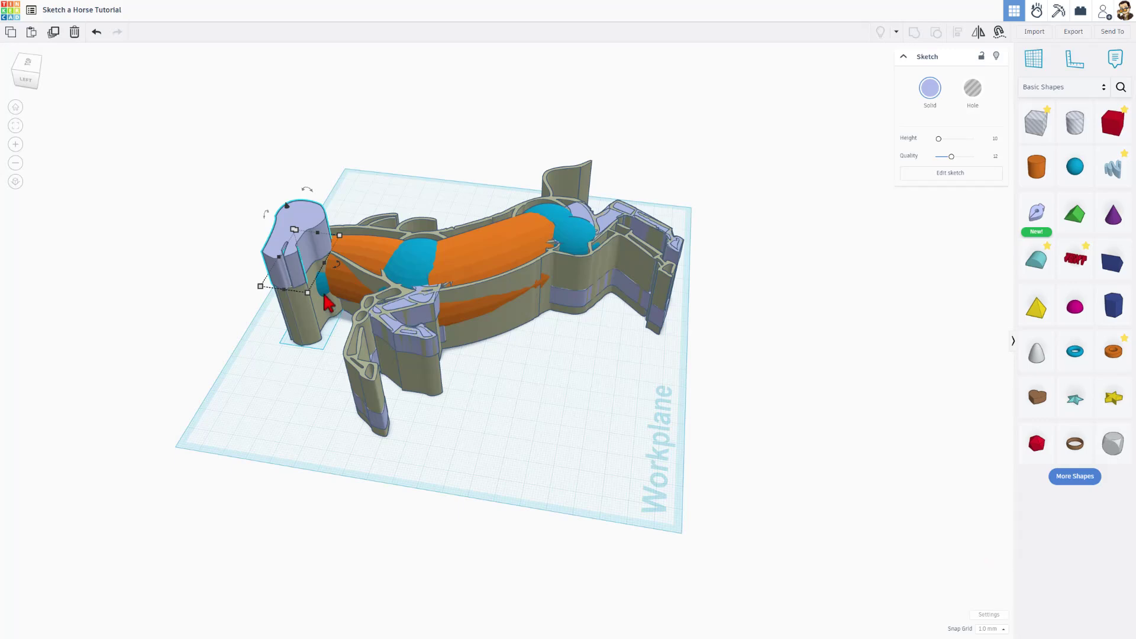
Align the head with the fixed chest sphere so it is centred on the sphere's height
shift+click(416, 265)
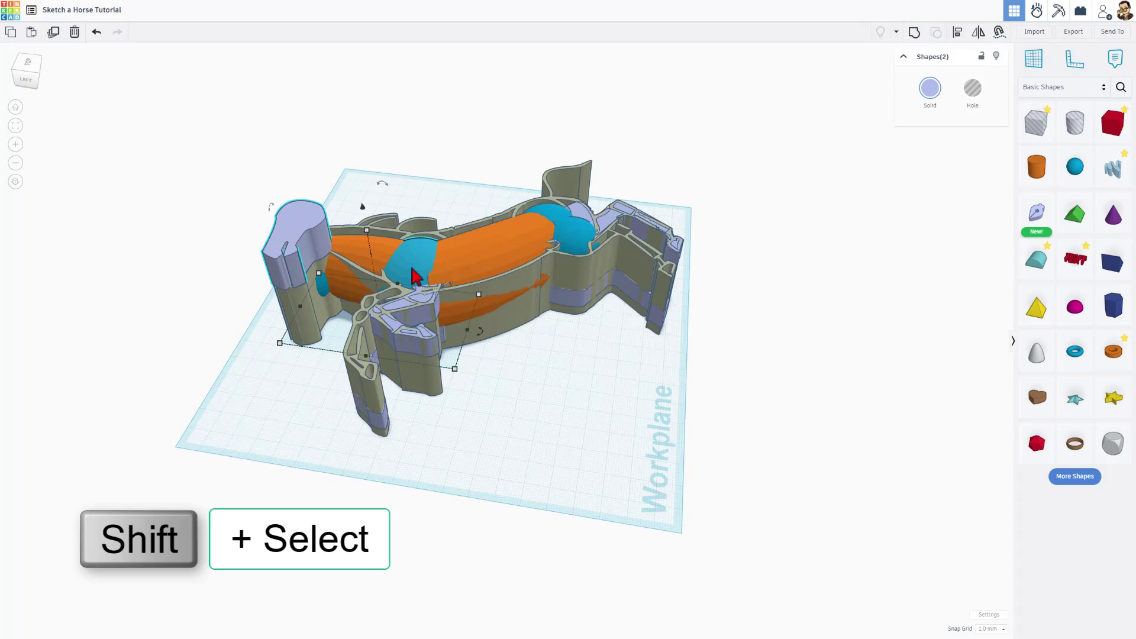
key(l)
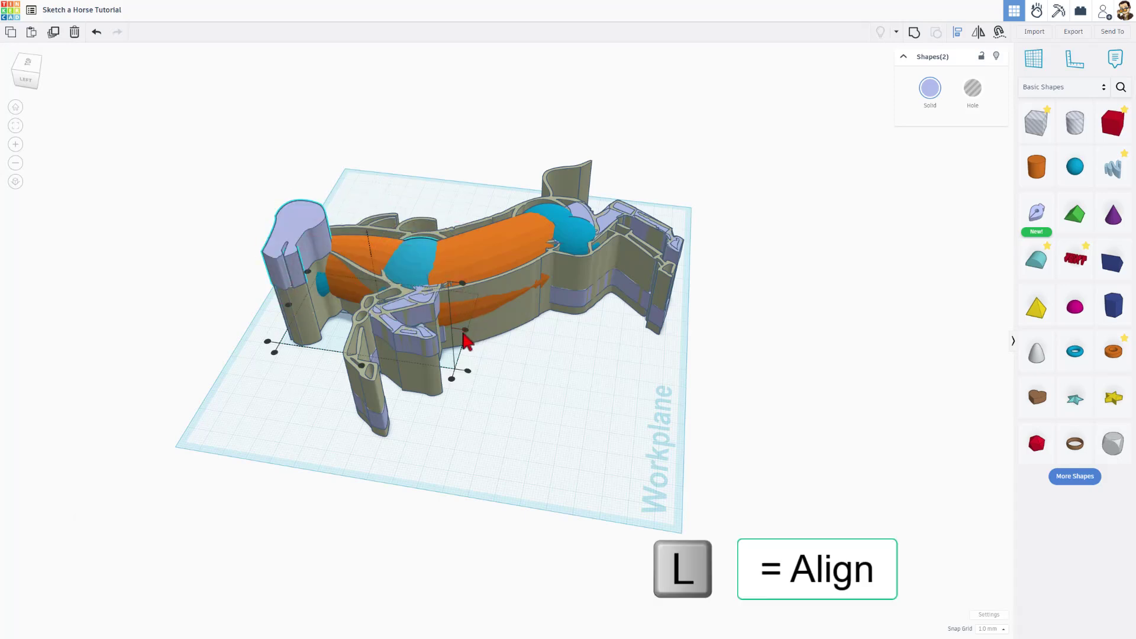
click(412, 264)
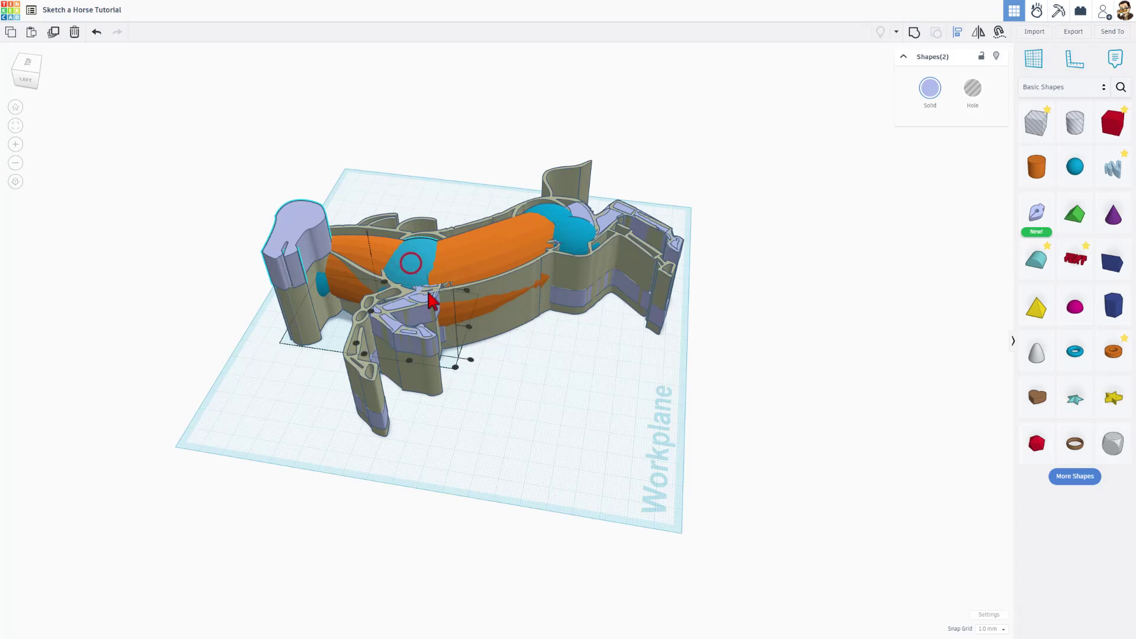
click(469, 328)
click(224, 350)
right_drag(223, 351, 560, 384)
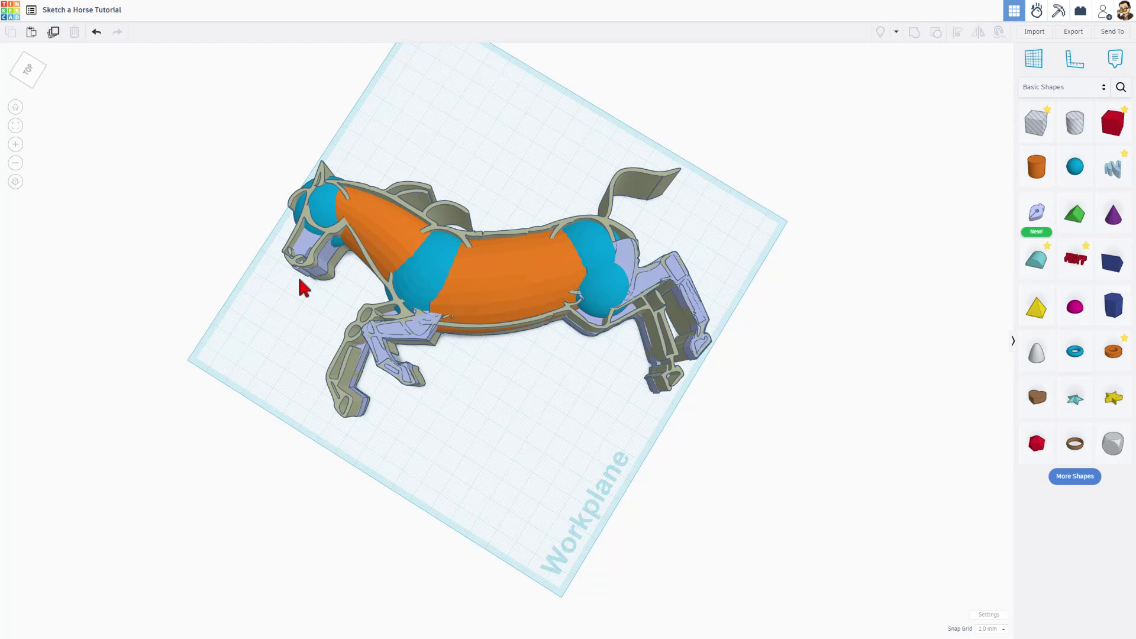
mouse_move(334, 296)
right_down()
mouse_move(459, 254)
mouse_move(463, 229)
mouse_move(385, 229)
mouse_move(324, 280)
right_up()
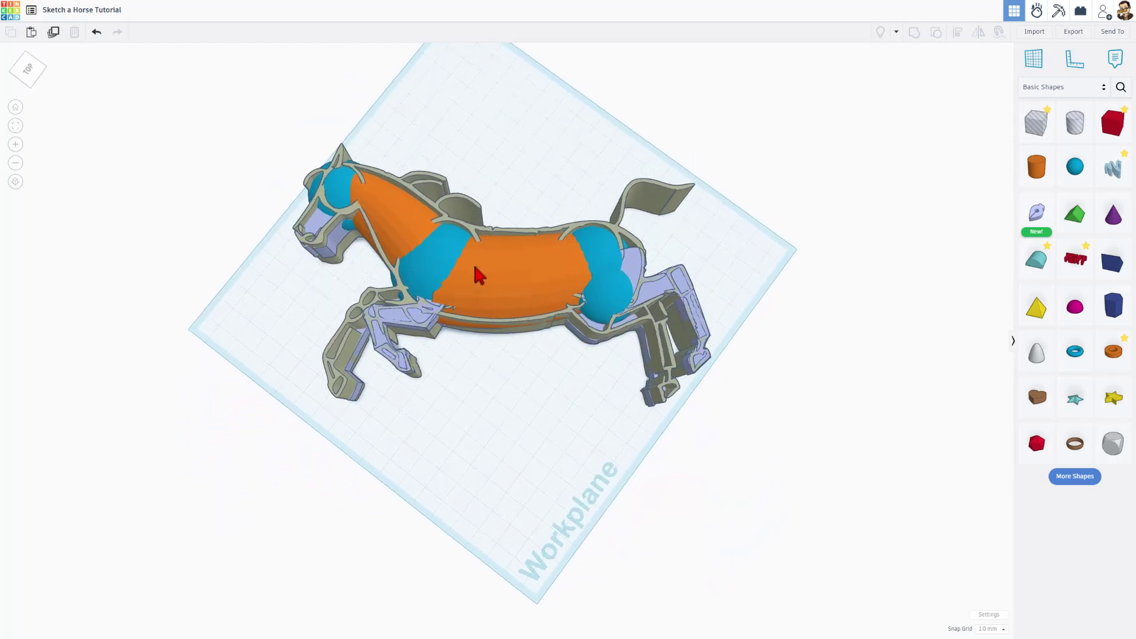
right_drag(494, 395, 424, 398)
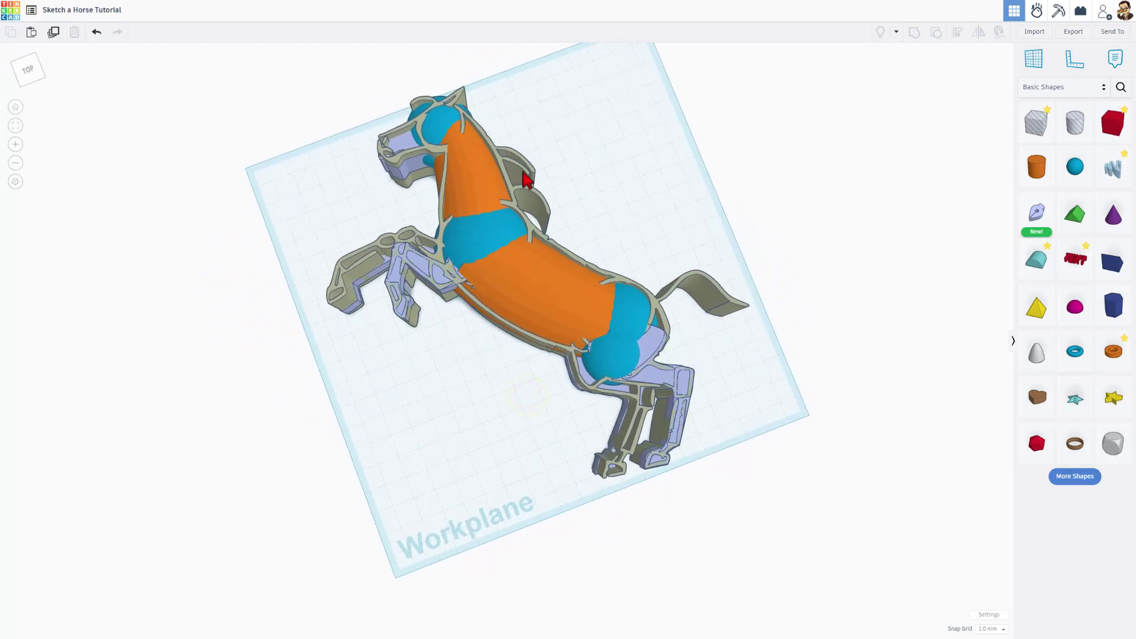
right_drag(494, 406, 532, 401)
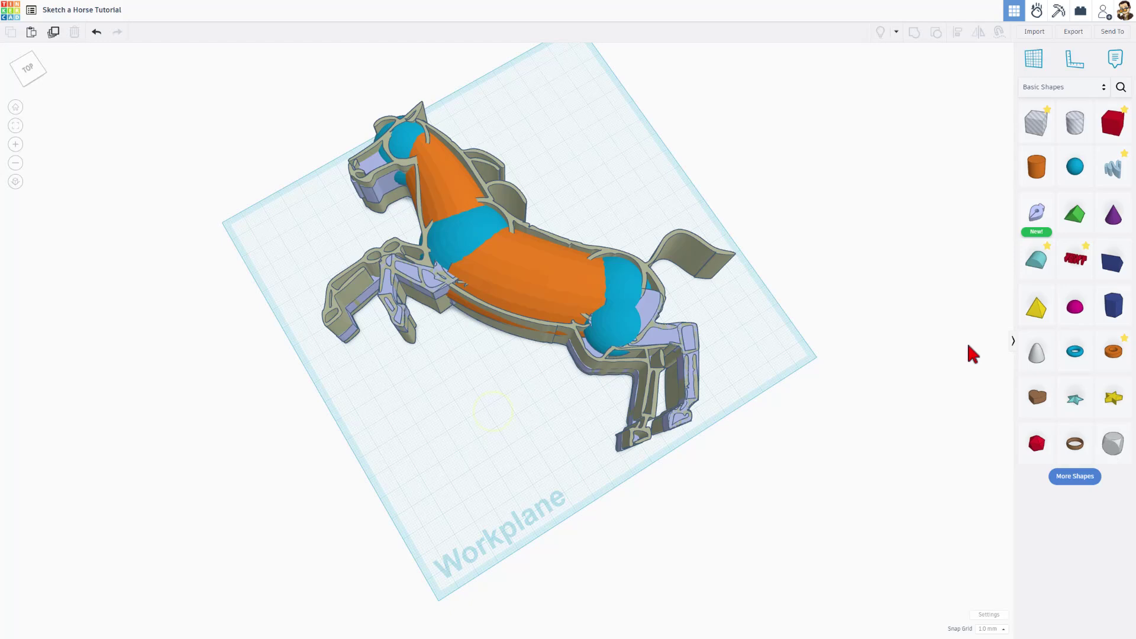
Place a solid paraboloid on the empty workplane area beside the horse's belly
drag(1032, 365, 562, 410)
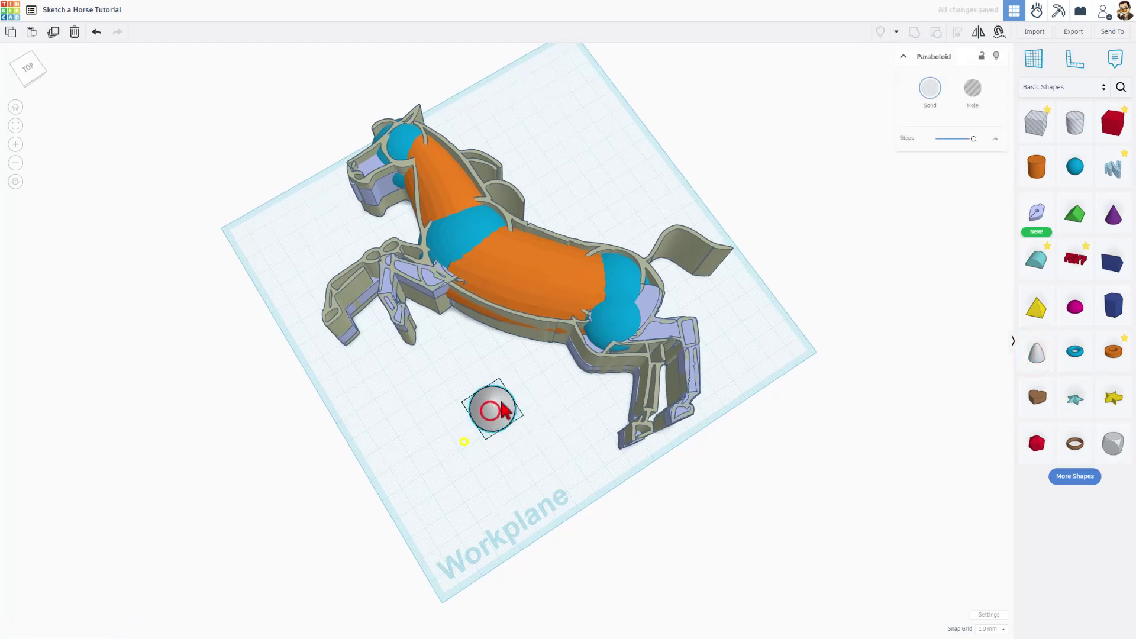
right_drag(464, 441, 595, 442)
click(593, 437)
click(490, 388)
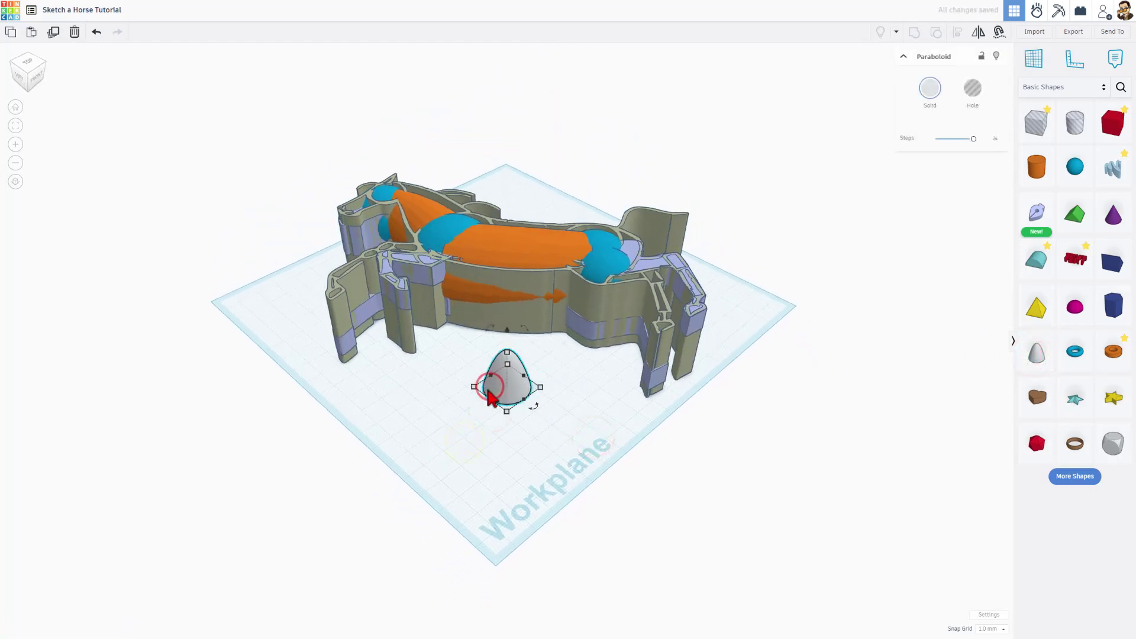
Duplicate the paraboloid with an offset of -17 mm and -4 mm and turn the copy into a hole
alt+drag(489, 396, 462, 410)
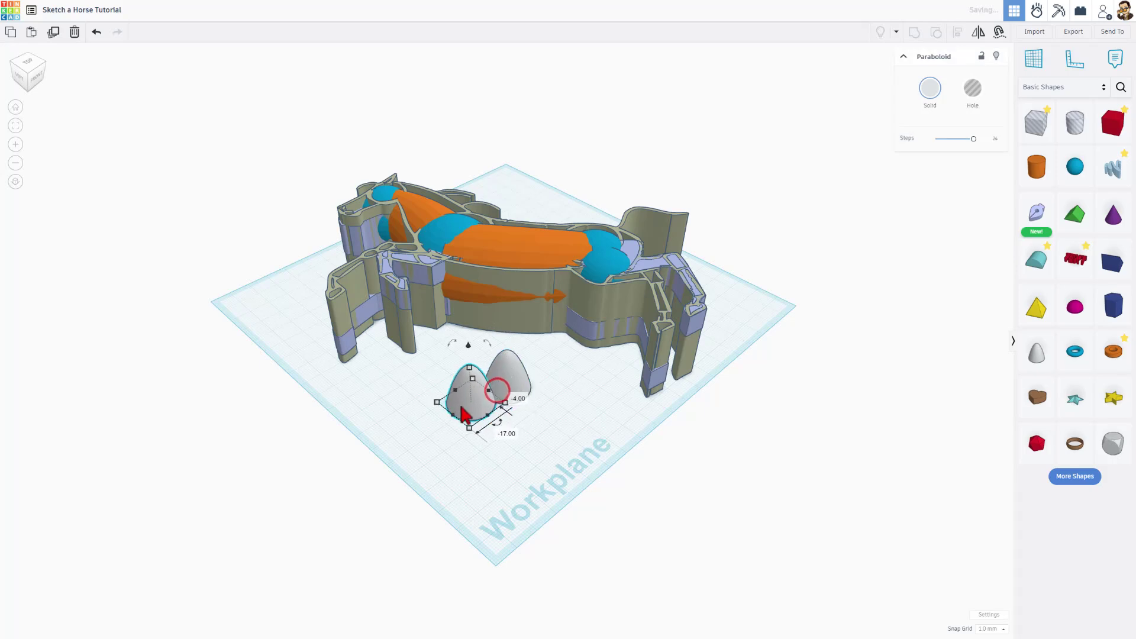
click(972, 95)
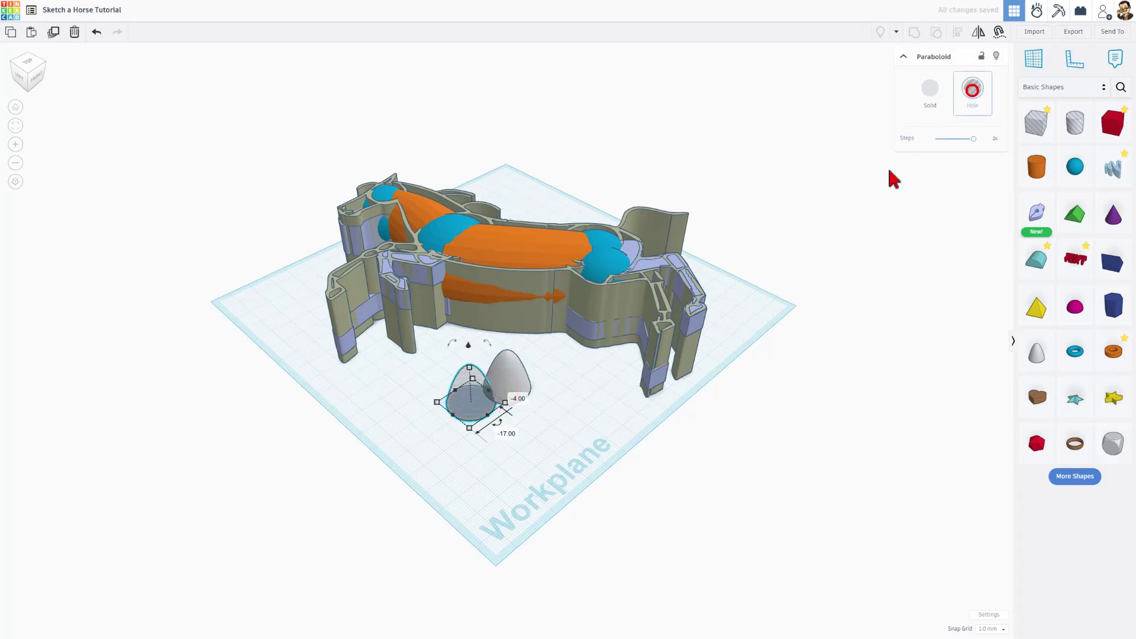
click(500, 441)
Move the hole over the solid paraboloid, stretch it to 26 mm tall, and group both to hollow out the shape
drag(468, 408, 500, 406)
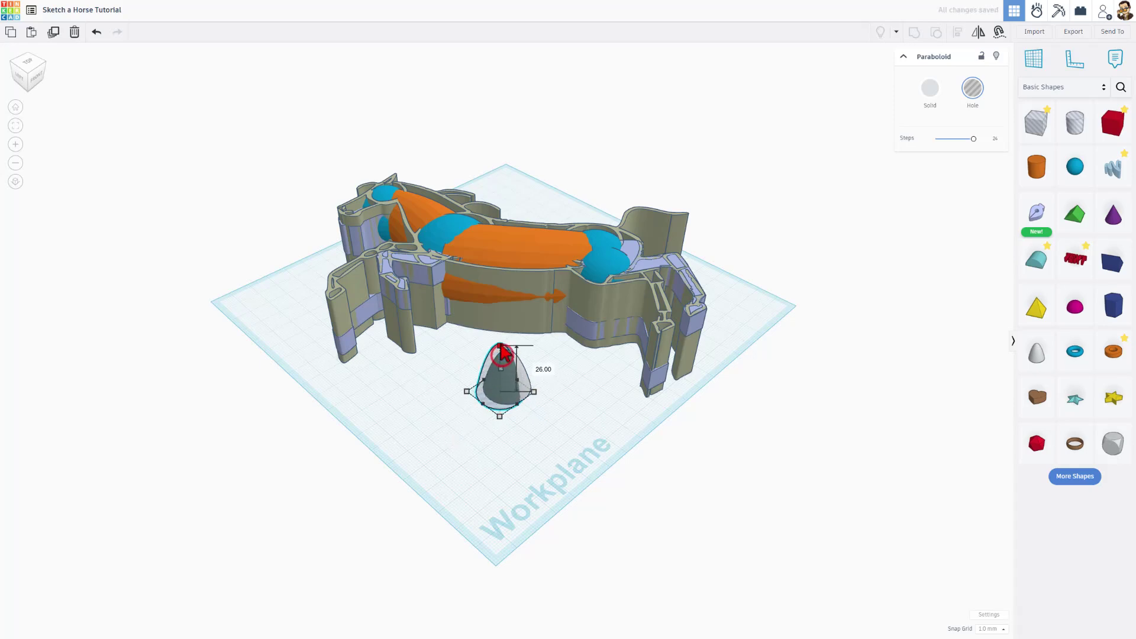
click(565, 374)
drag(476, 405, 474, 404)
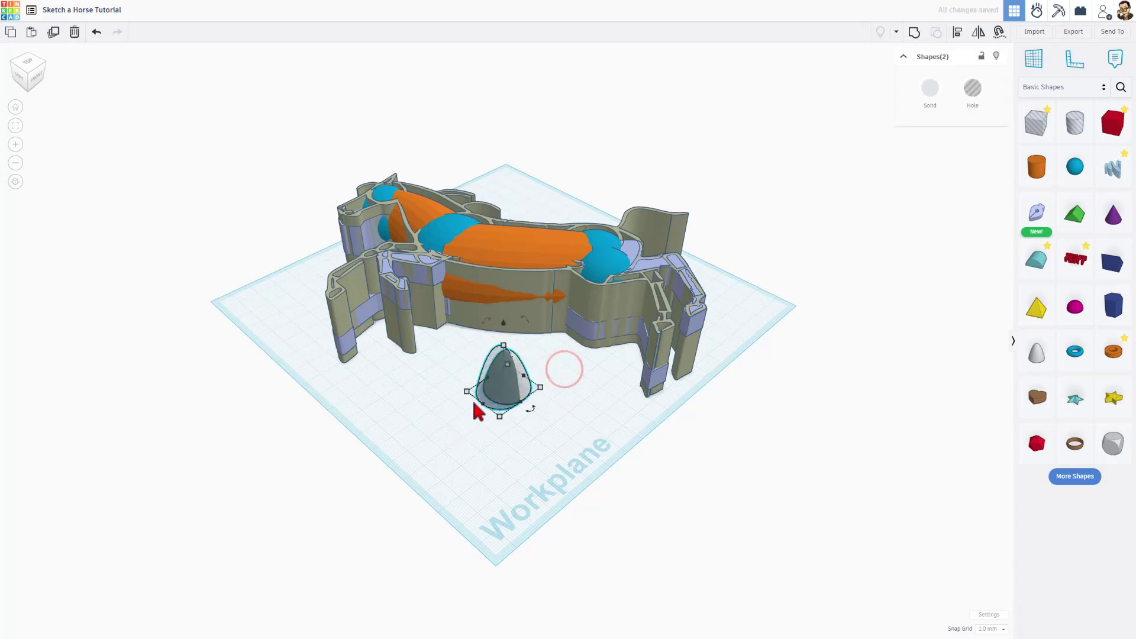
key(ctrl+g)
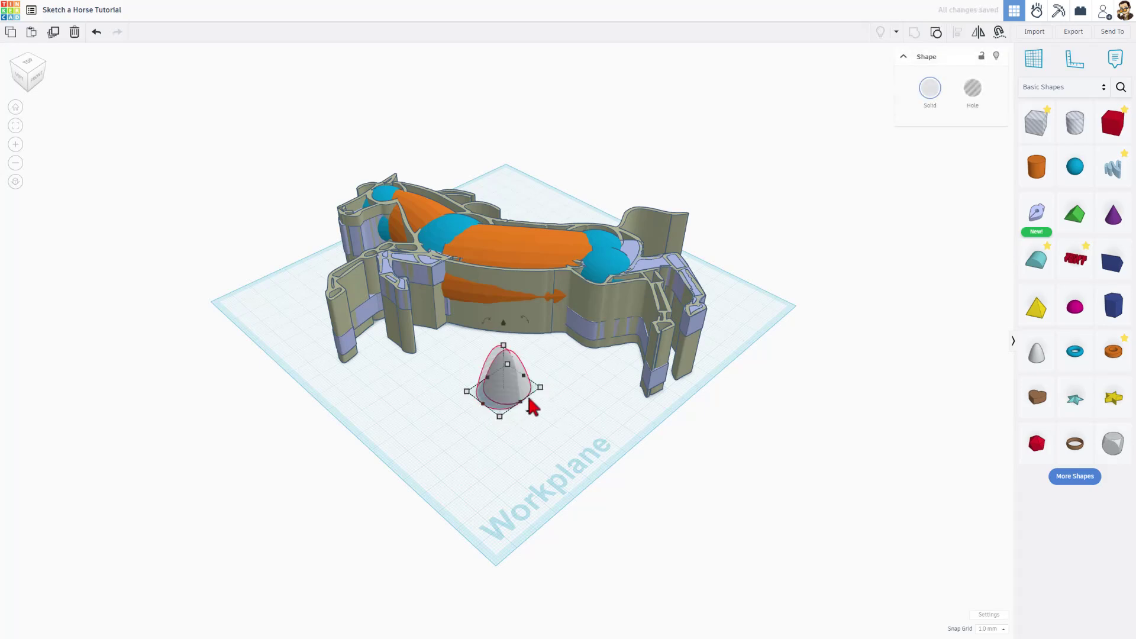
Rotate the hollowed paraboloid so it tips over with its point aimed sideways
click(509, 393)
right_drag(517, 392, 548, 371)
click(545, 357)
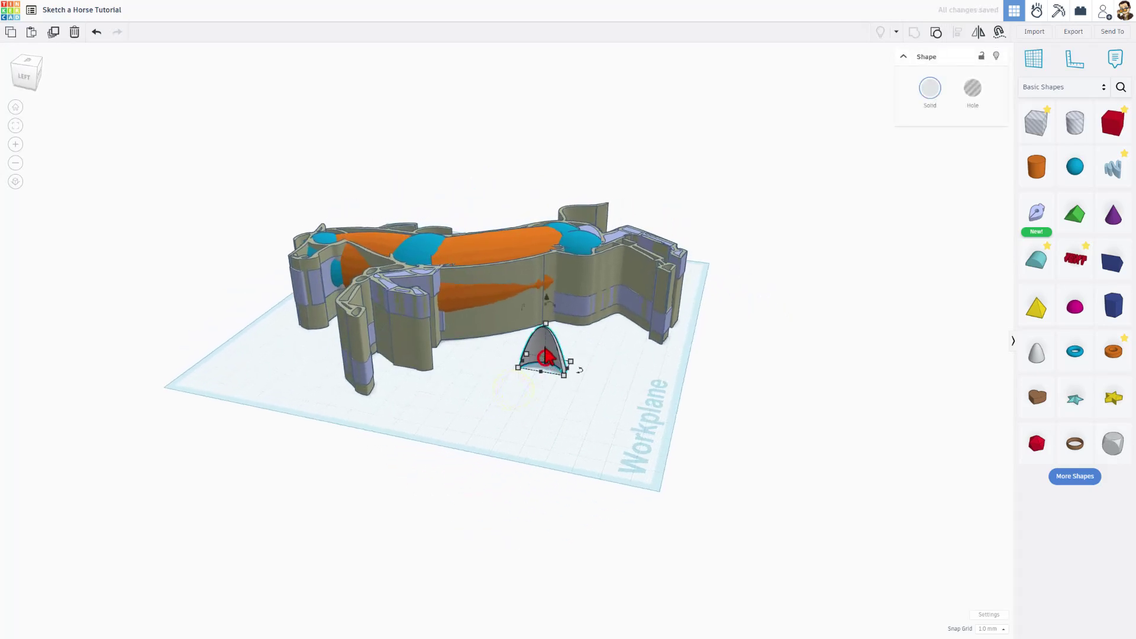
click(580, 370)
right_drag(581, 364, 431, 367)
right_drag(496, 414, 482, 396)
click(488, 374)
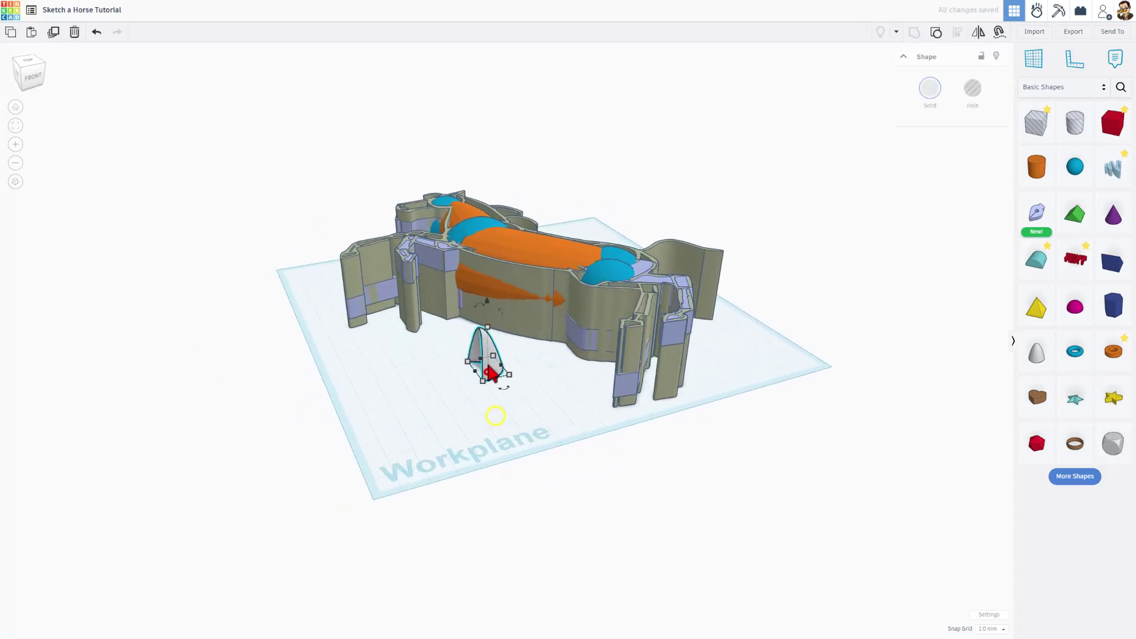
drag(475, 309, 520, 359)
right_drag(489, 407, 515, 410)
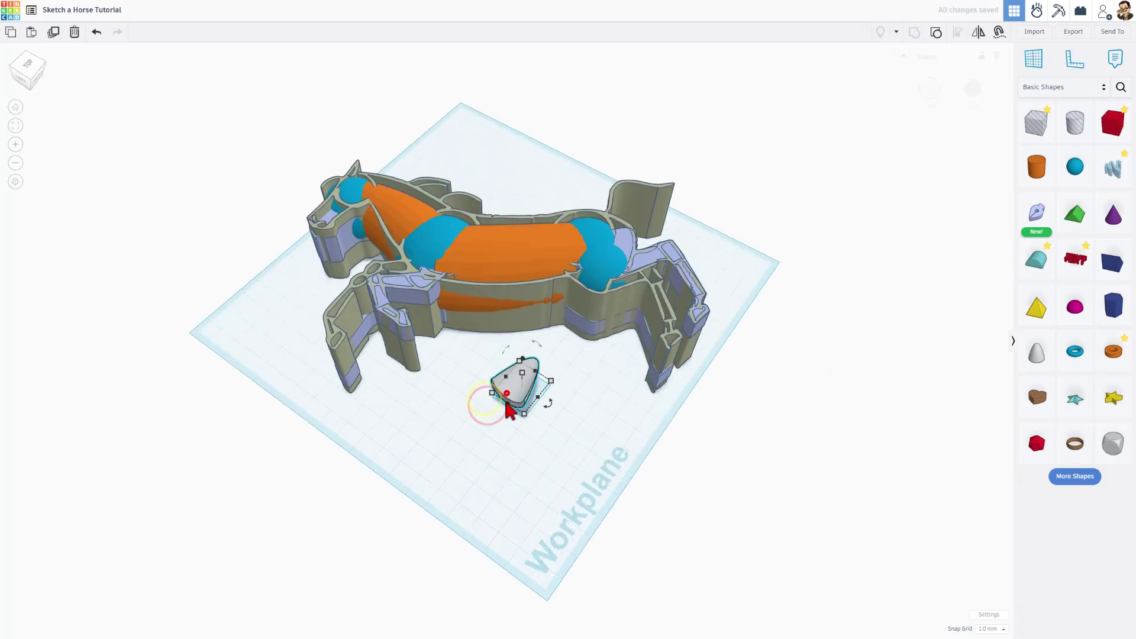
click(496, 438)
right_drag(869, 225, 794, 218)
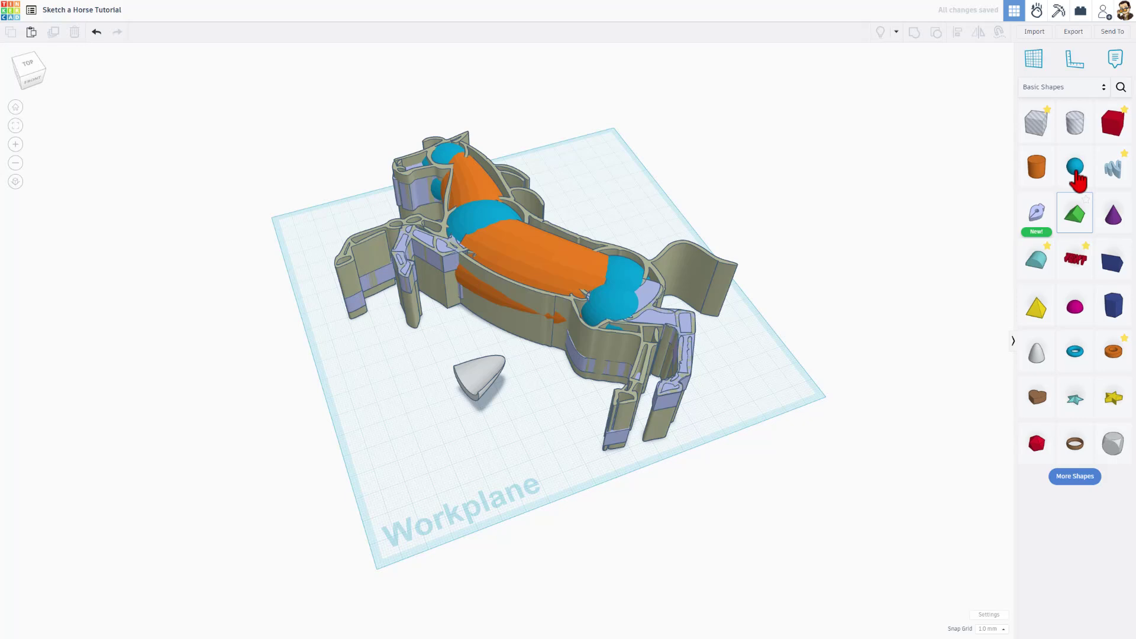
Add a sphere beside the hollowed paraboloid, scale it uniformly to 9 mm, and colour it white
drag(1076, 175, 393, 387)
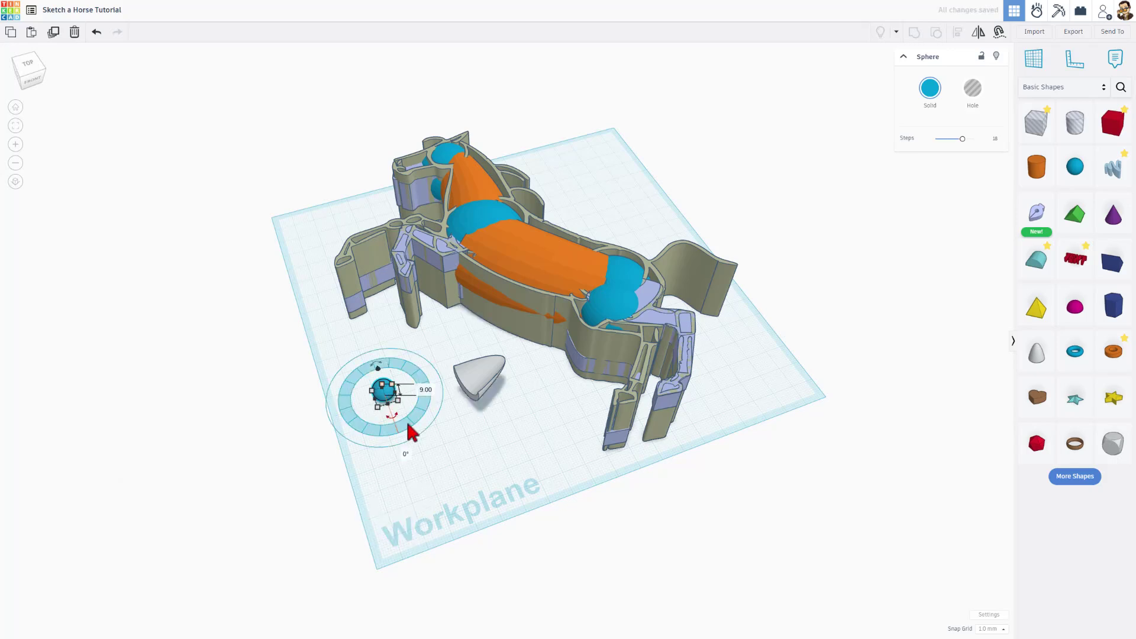
click(407, 423)
click(388, 391)
click(928, 89)
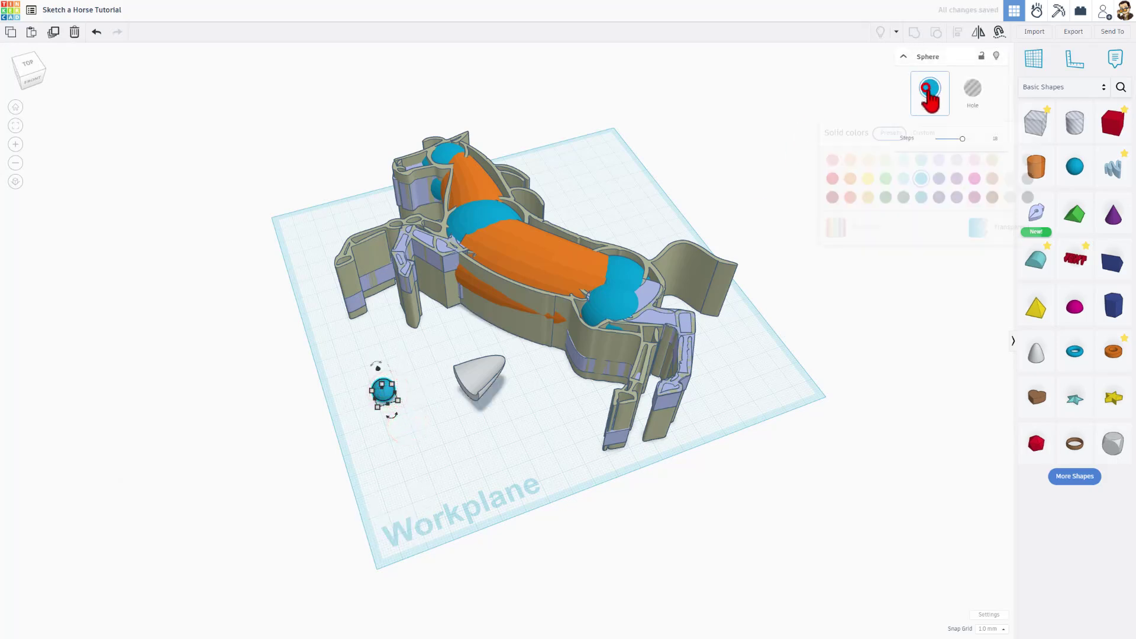
click(1009, 161)
click(517, 464)
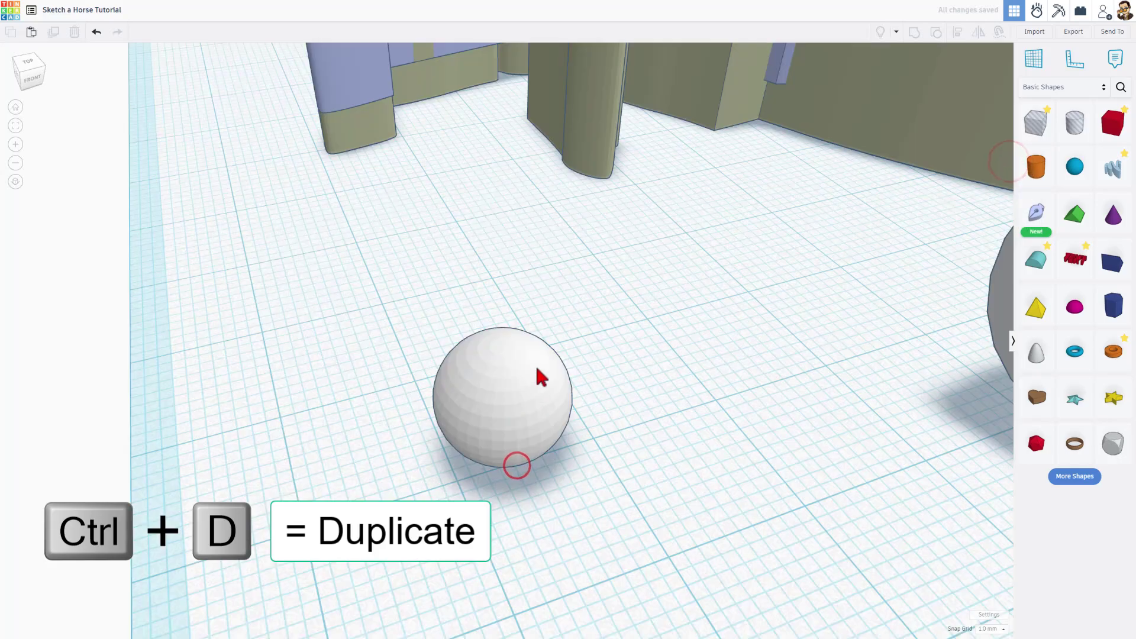
Duplicate the white sphere in place and raise the copy by 2 mm
click(524, 379)
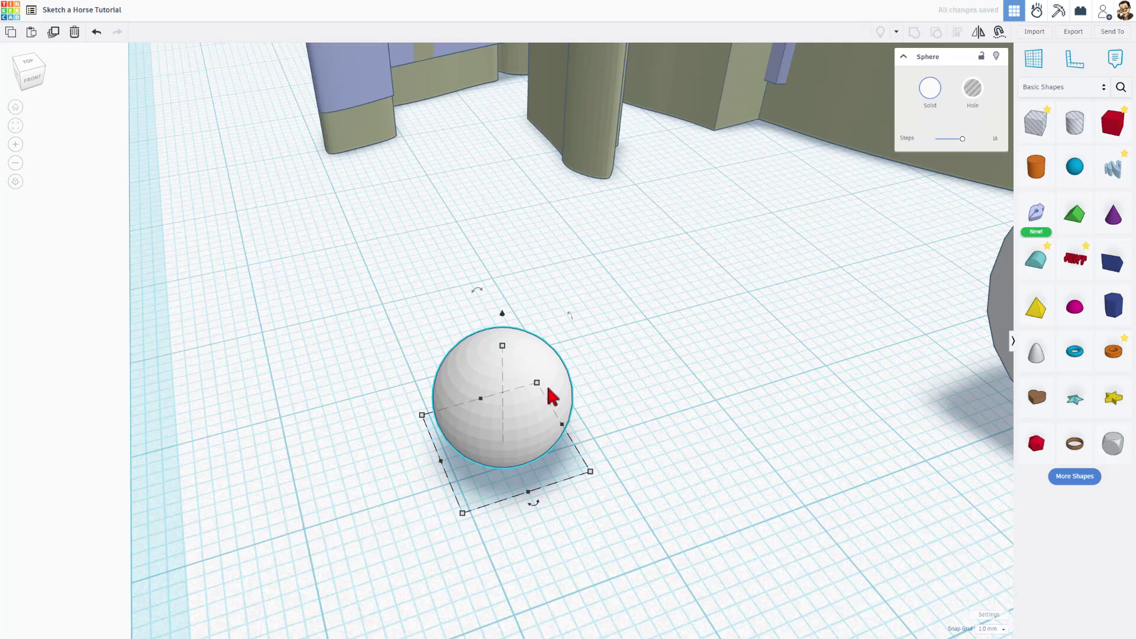
key(ctrl+Up)
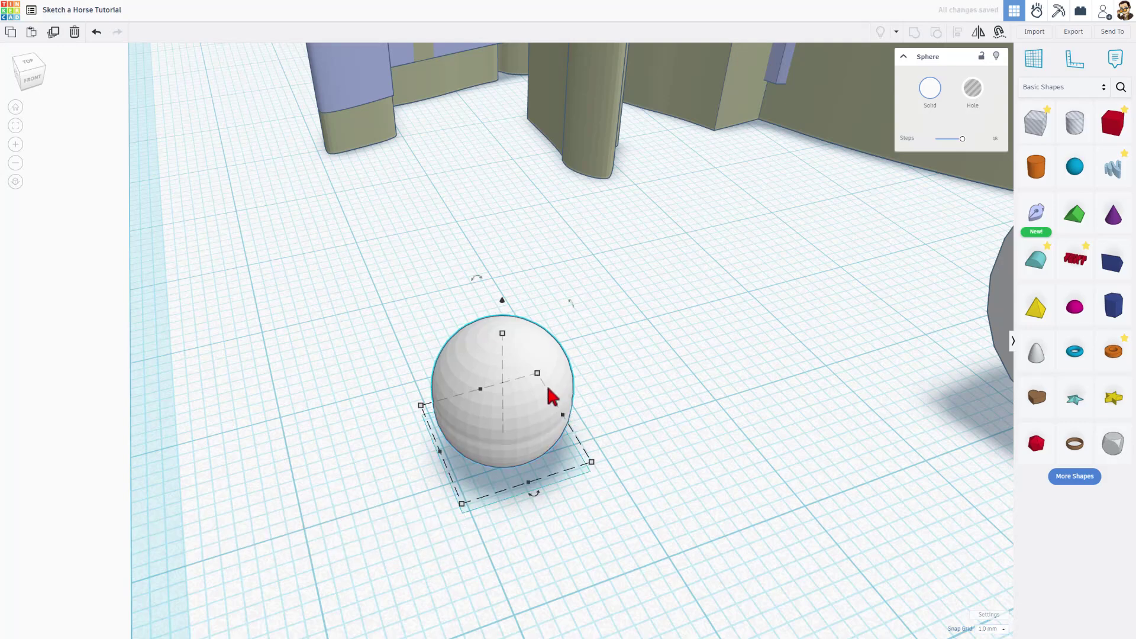
key(ctrl+Up)
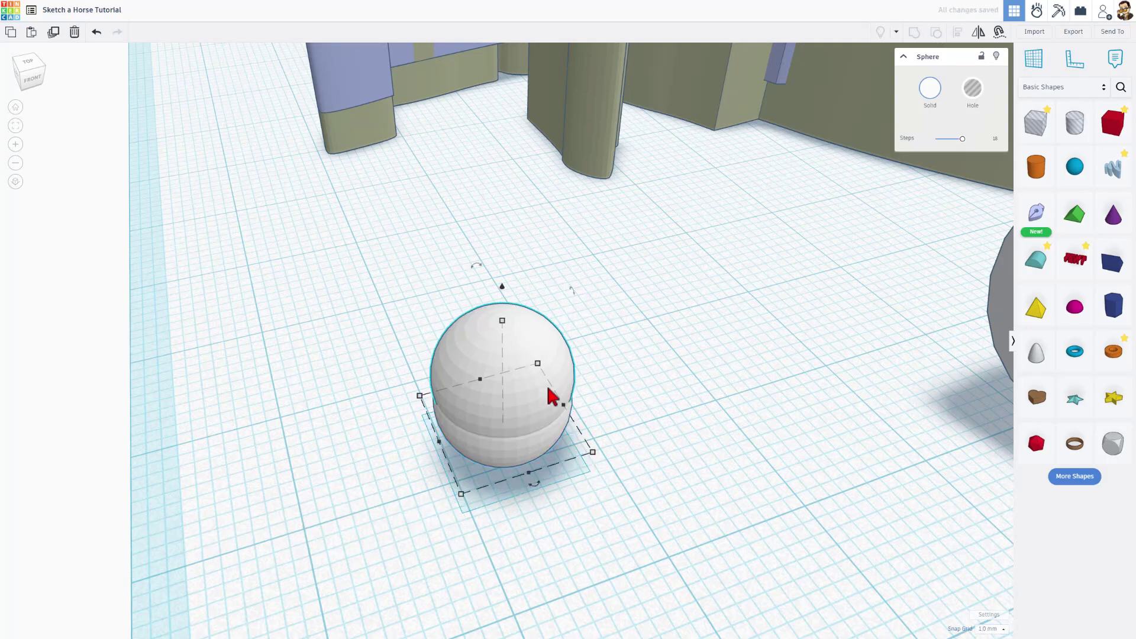
Colour the raised sphere black, then scale it uniformly to 7 mm and lift it 1 mm as a pupil
click(921, 89)
click(1028, 202)
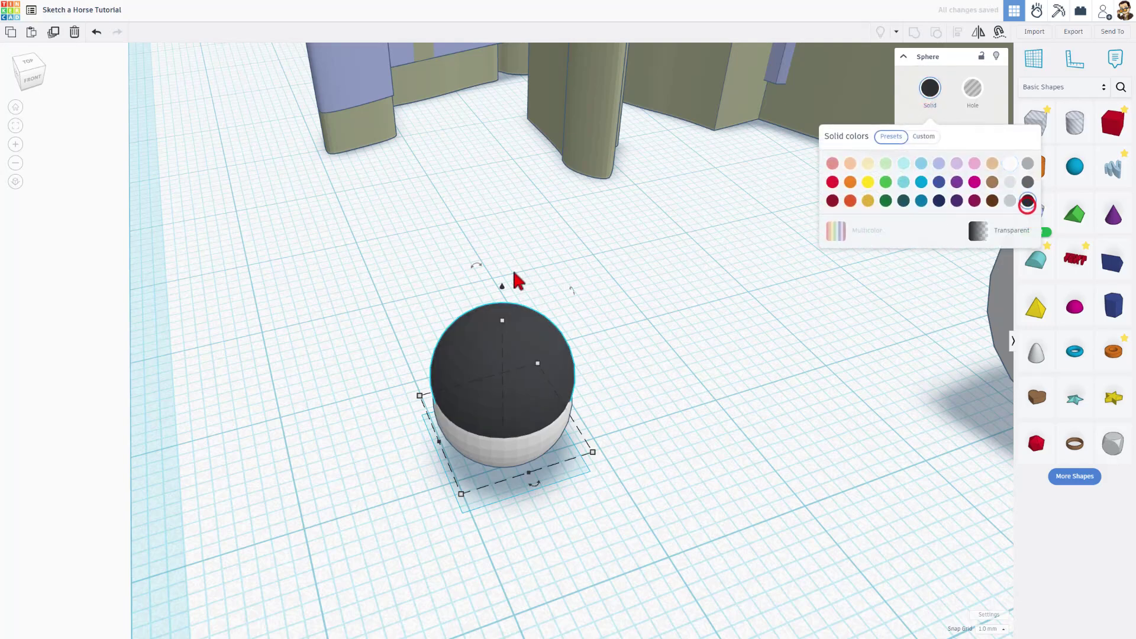
drag(504, 322, 511, 353)
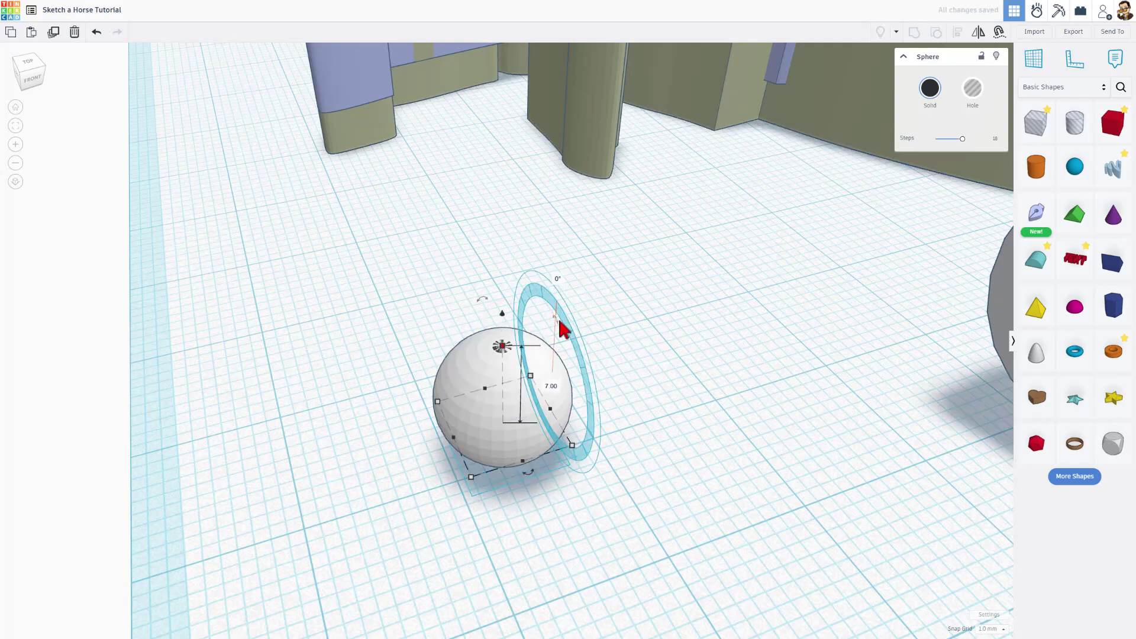
key(ctrl+Up)
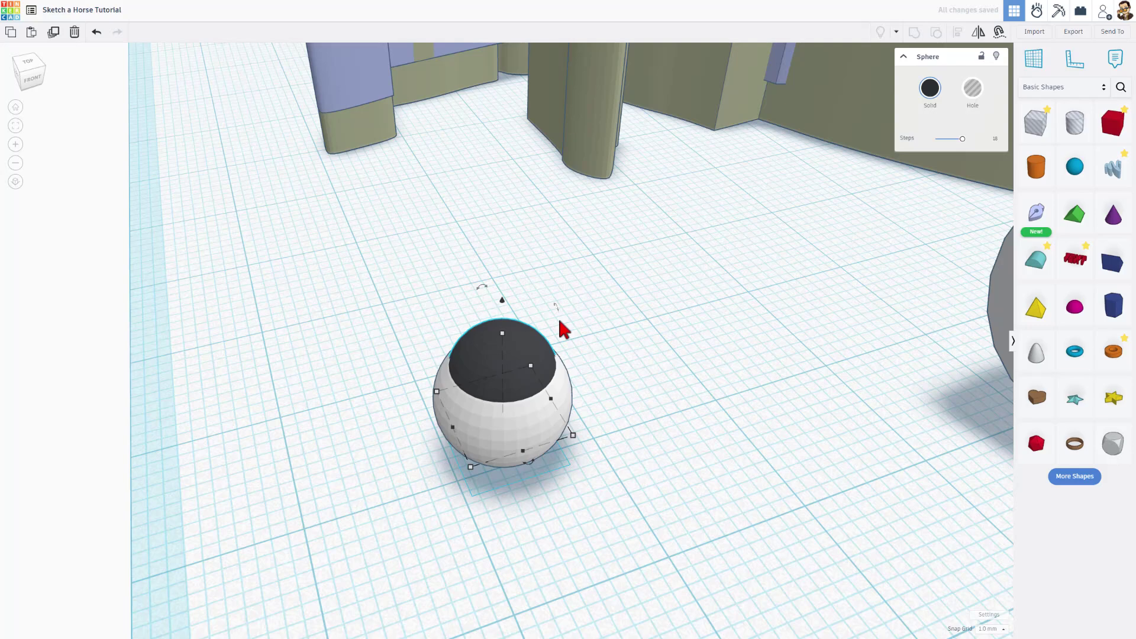
Set the snap grid to 0.25 mm and lower the black pupil sphere by 0.5 mm into the white one
click(379, 445)
right_drag(382, 396, 502, 397)
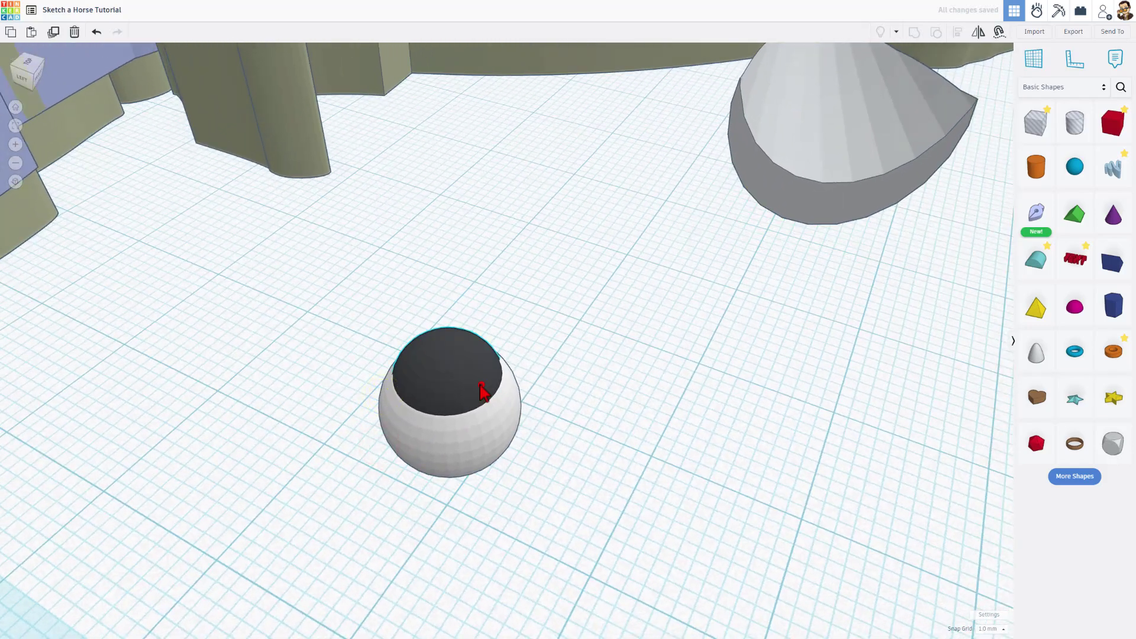
click(481, 385)
click(987, 629)
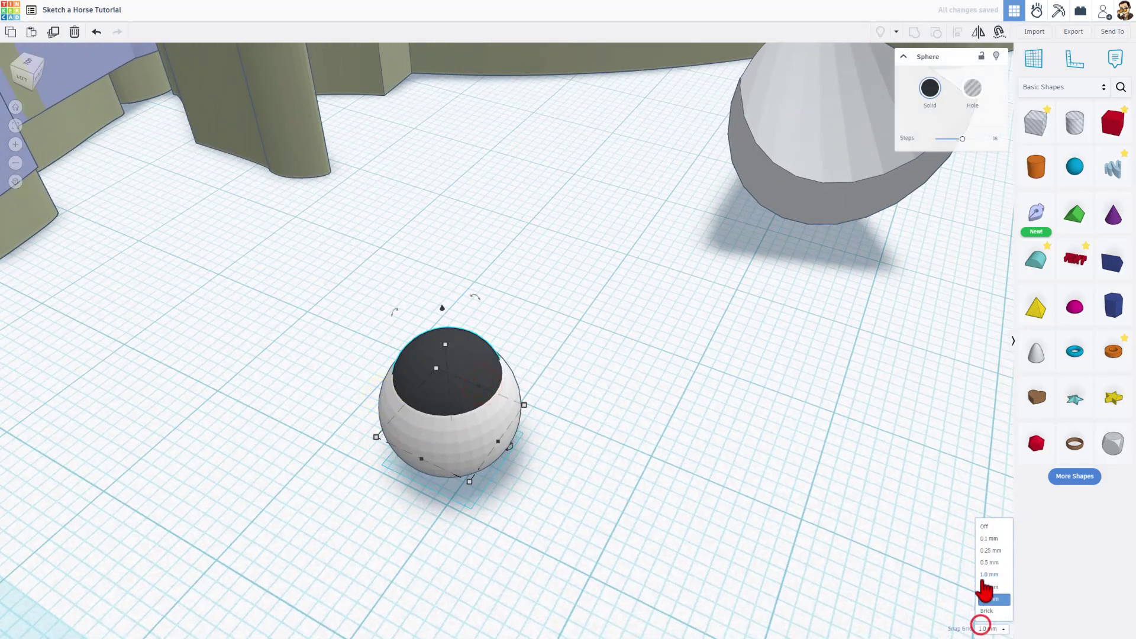
click(983, 551)
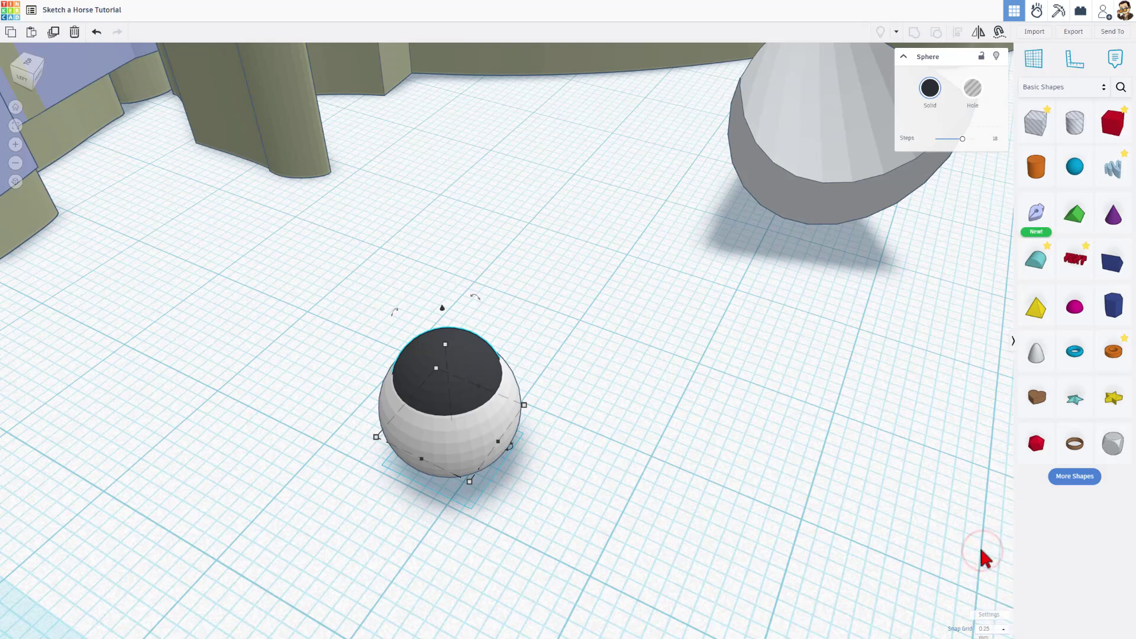
key(ctrl+Down)
key(ctrl+Down)
key(ctrl+Down)
key(ctrl+Up)
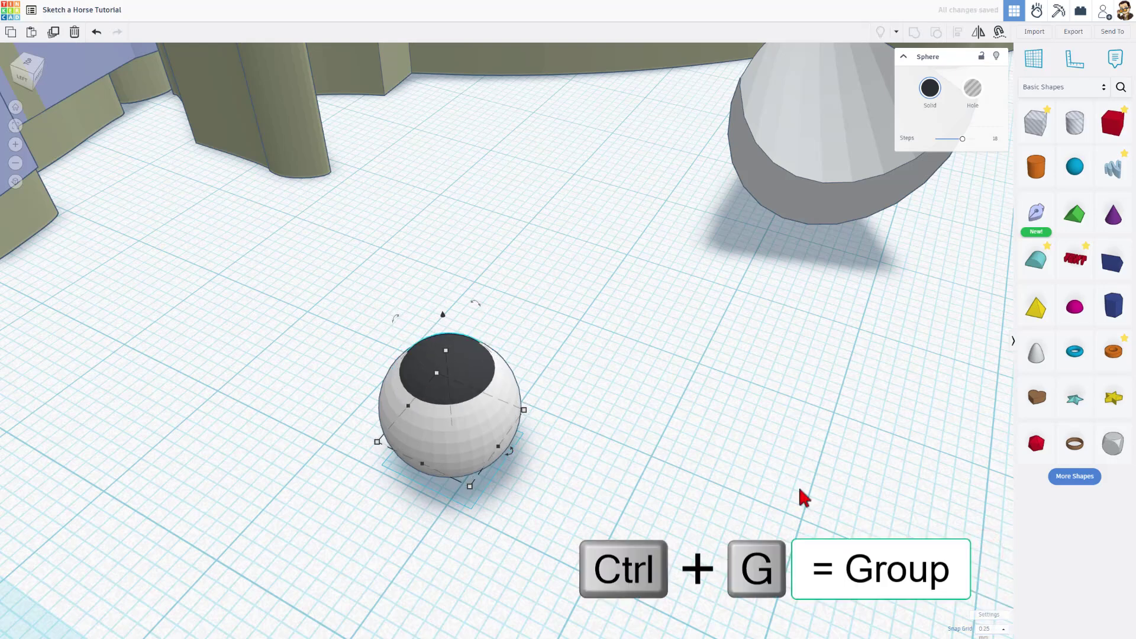
Group the white sphere with the black pupil and make the group multicolor so the eye keeps both colours
click(708, 447)
drag(589, 286, 404, 417)
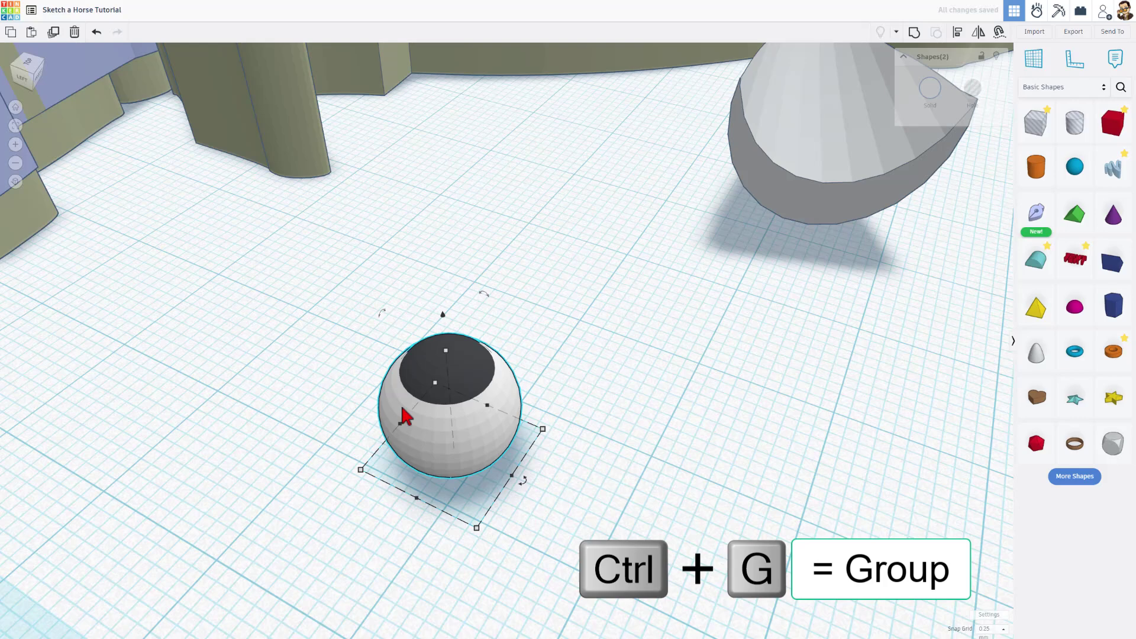
key(ctrl+g)
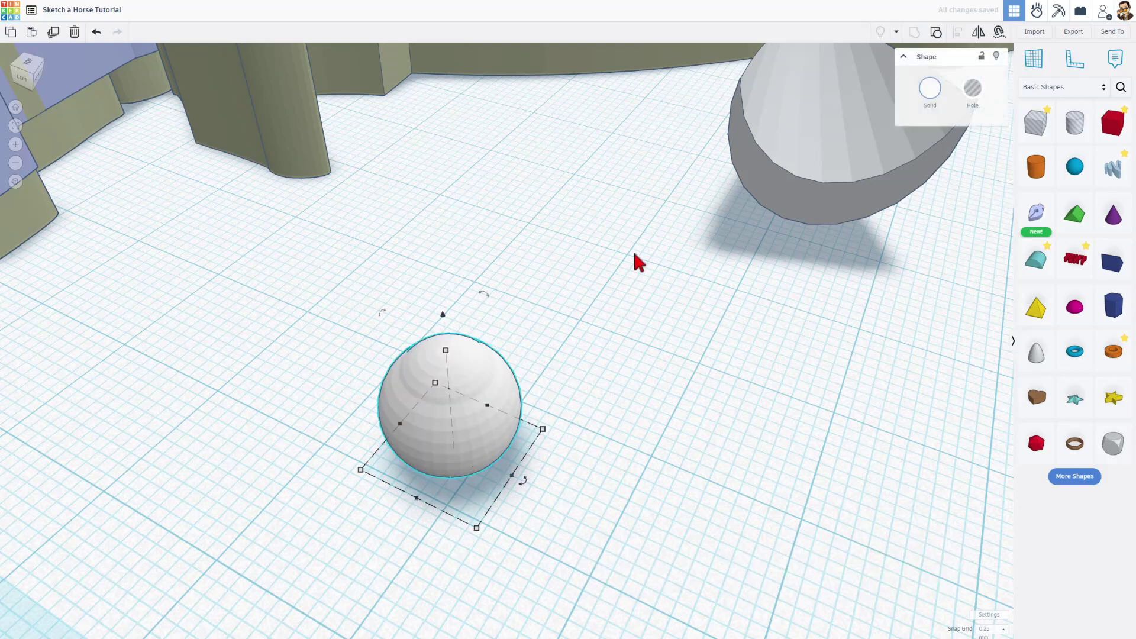
click(934, 88)
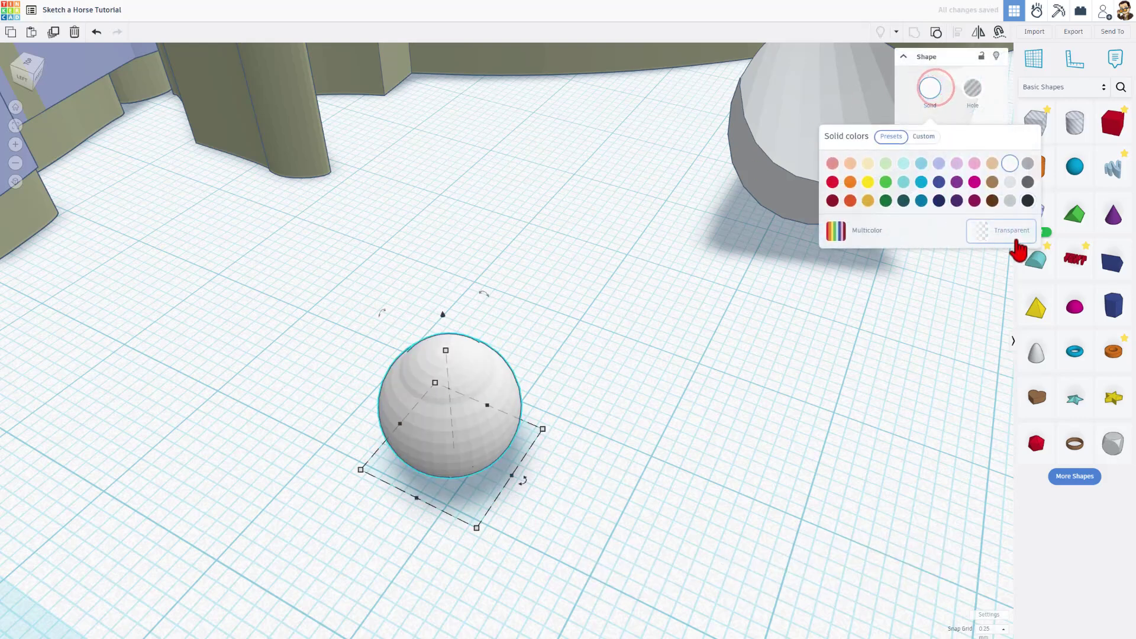
click(841, 232)
click(538, 393)
scroll(601, 337, down, 5)
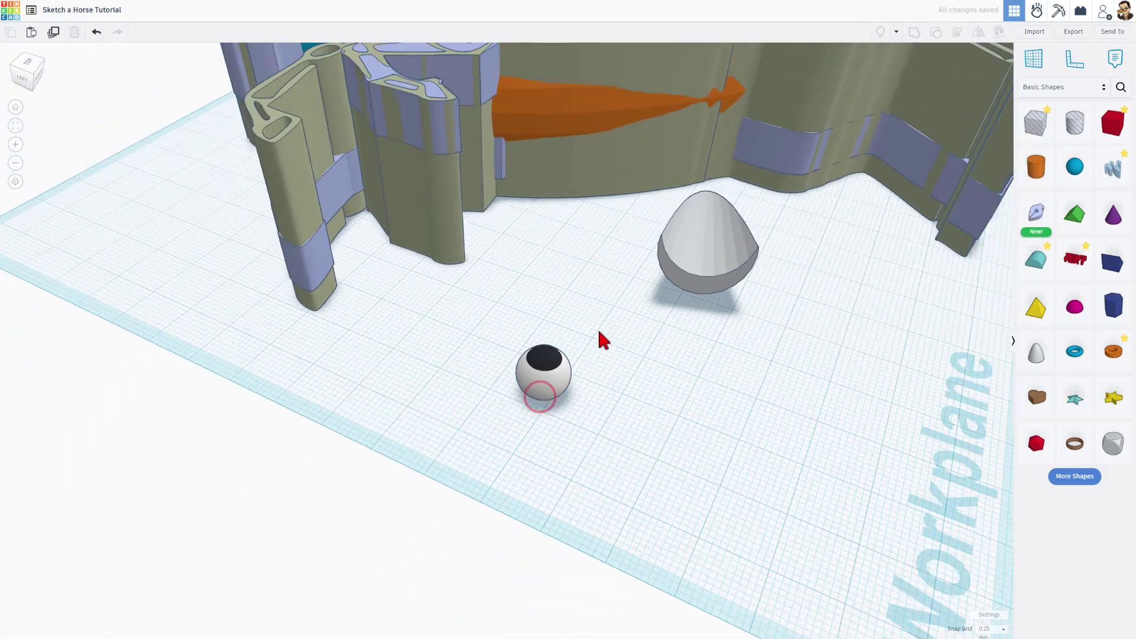
scroll(628, 322, down, 8)
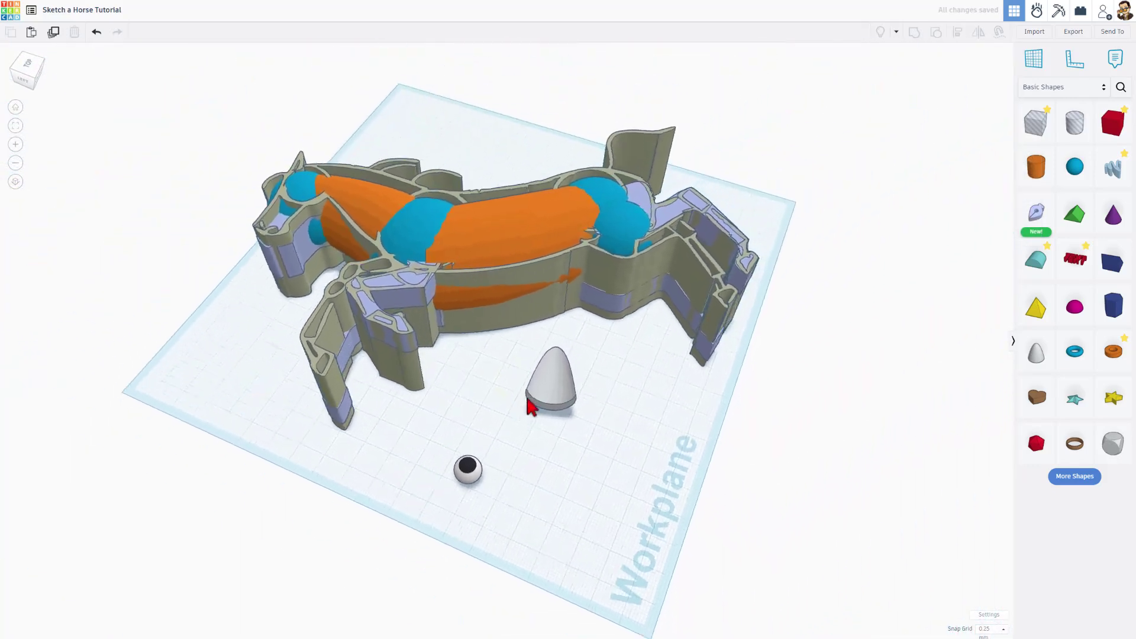
right_drag(457, 259, 322, 186)
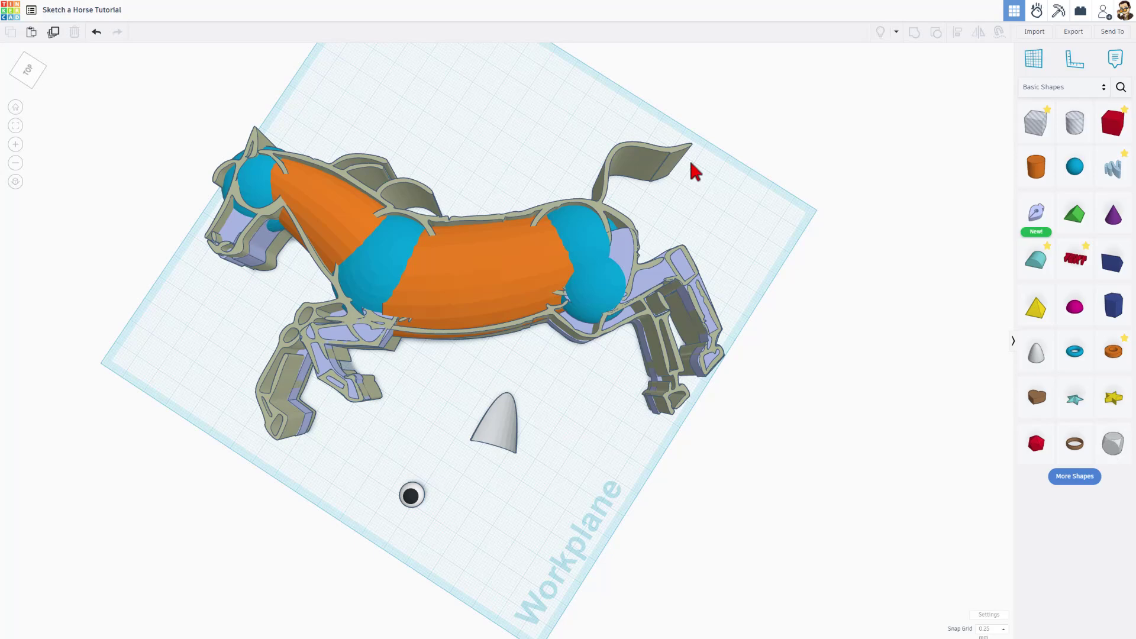
right_drag(285, 294, 546, 165)
click(547, 171)
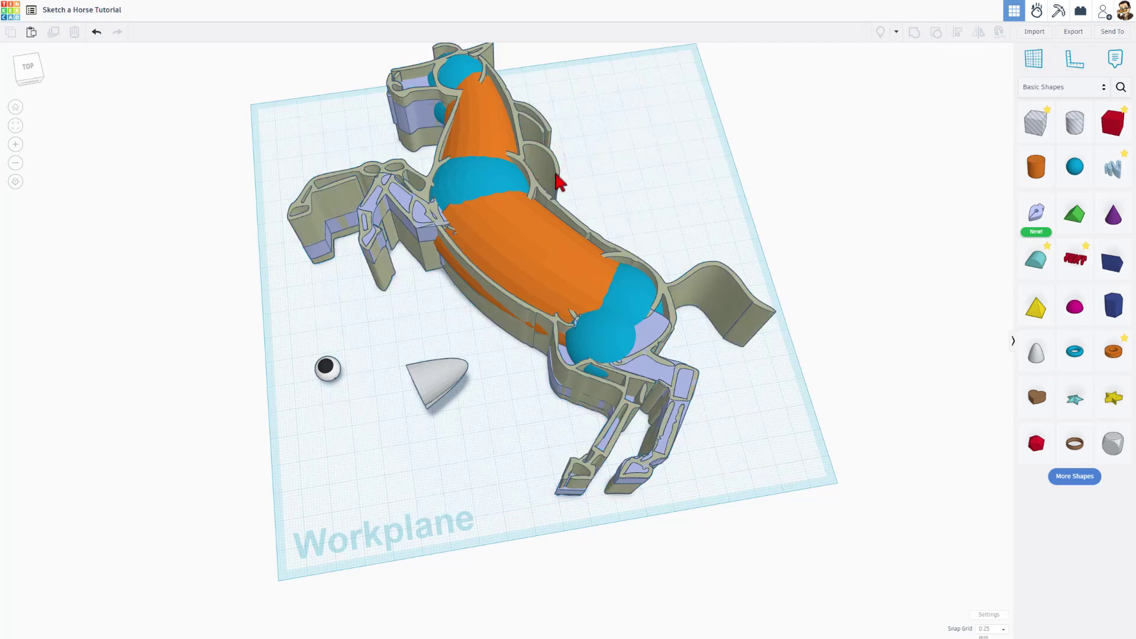
click(553, 173)
click(548, 174)
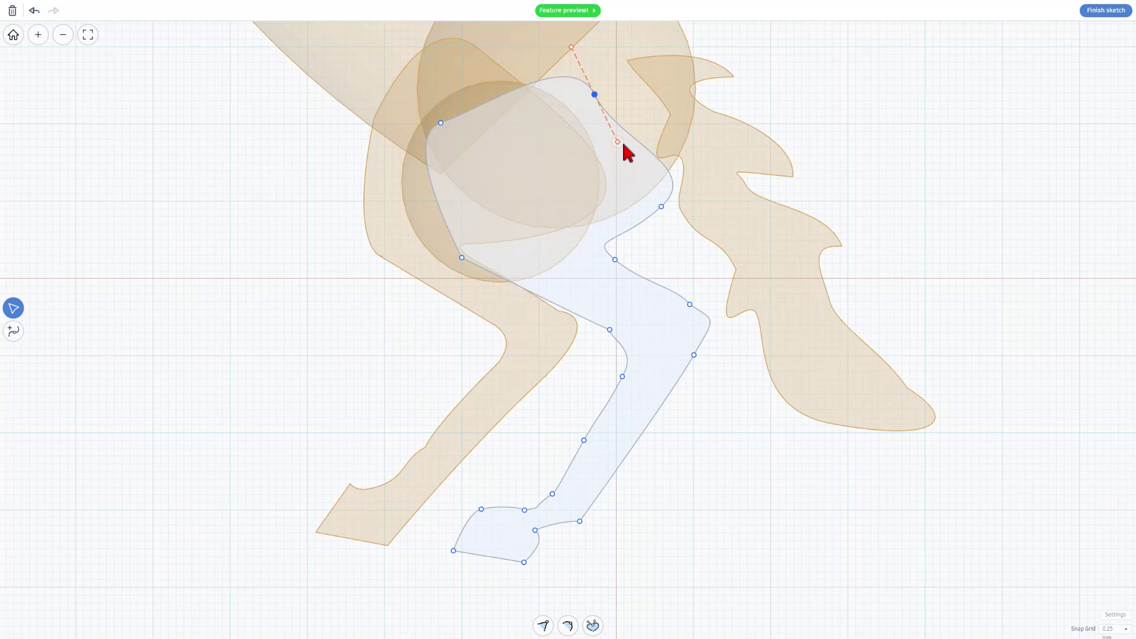
Round the upper thigh of the hind leg sketch by adjusting its top point and curve handles, and finish the sketch
drag(619, 142, 635, 100)
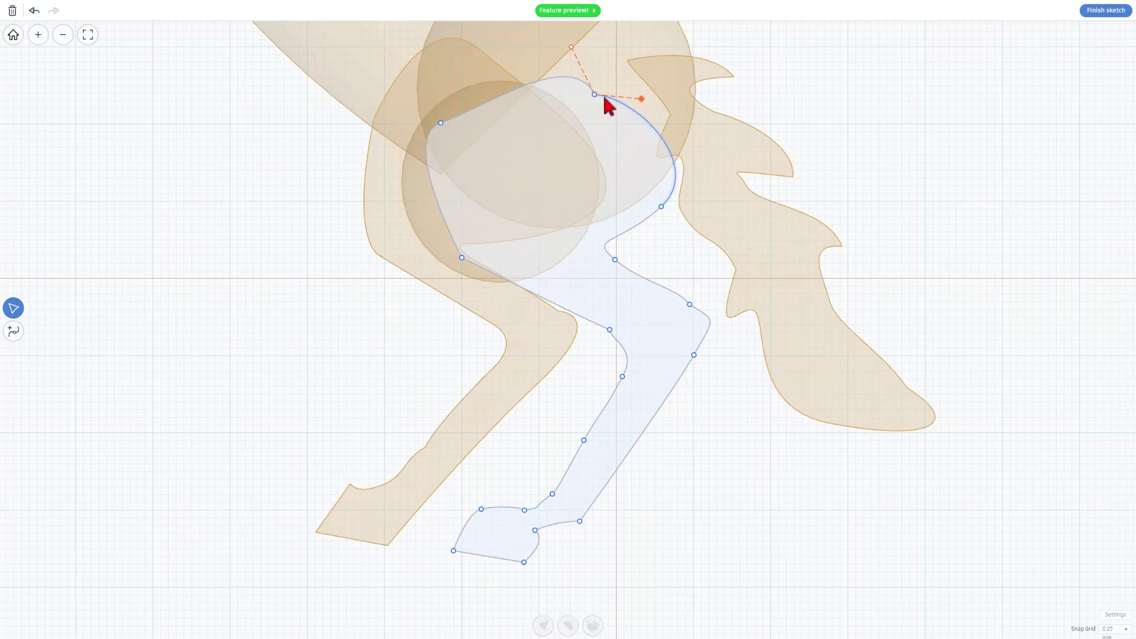
drag(500, 80, 499, 81)
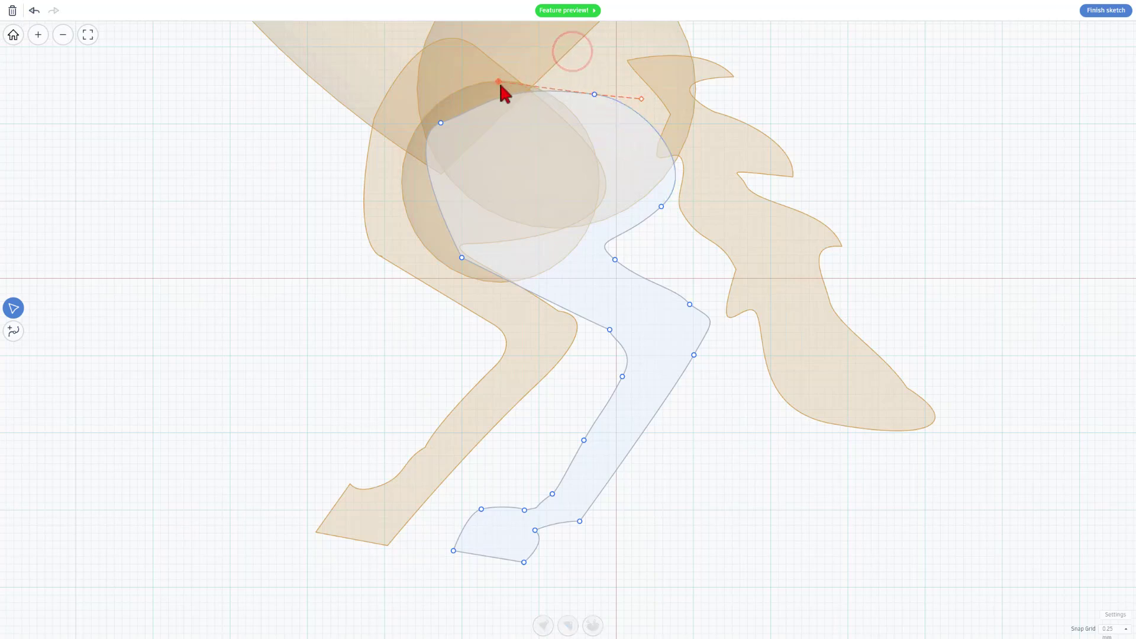
drag(592, 92, 590, 79)
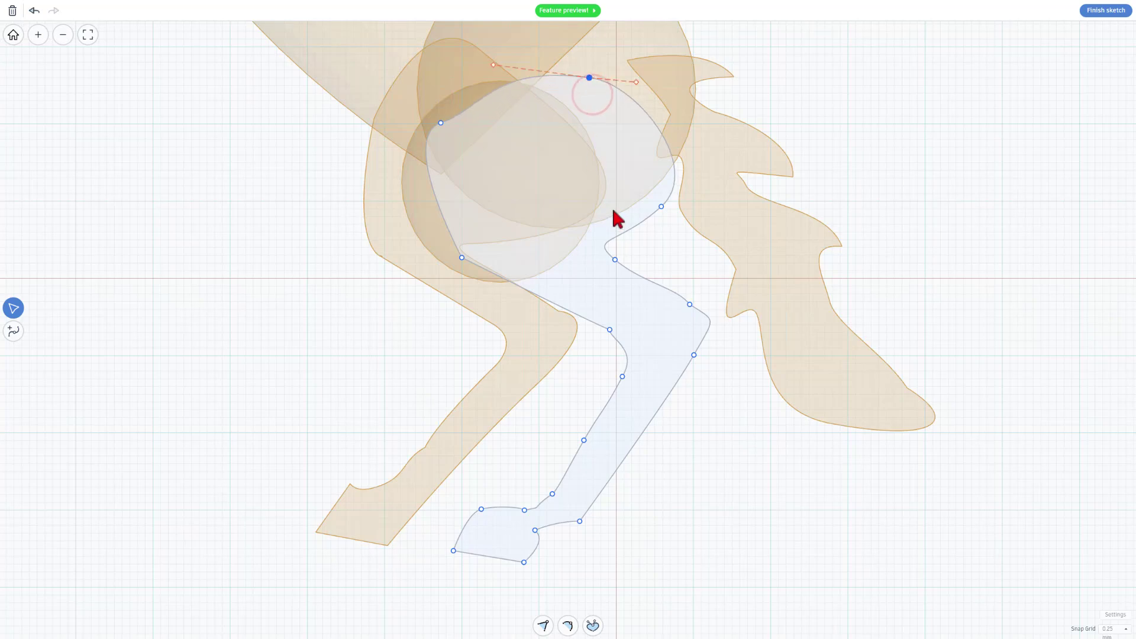
scroll(616, 219, down, 2)
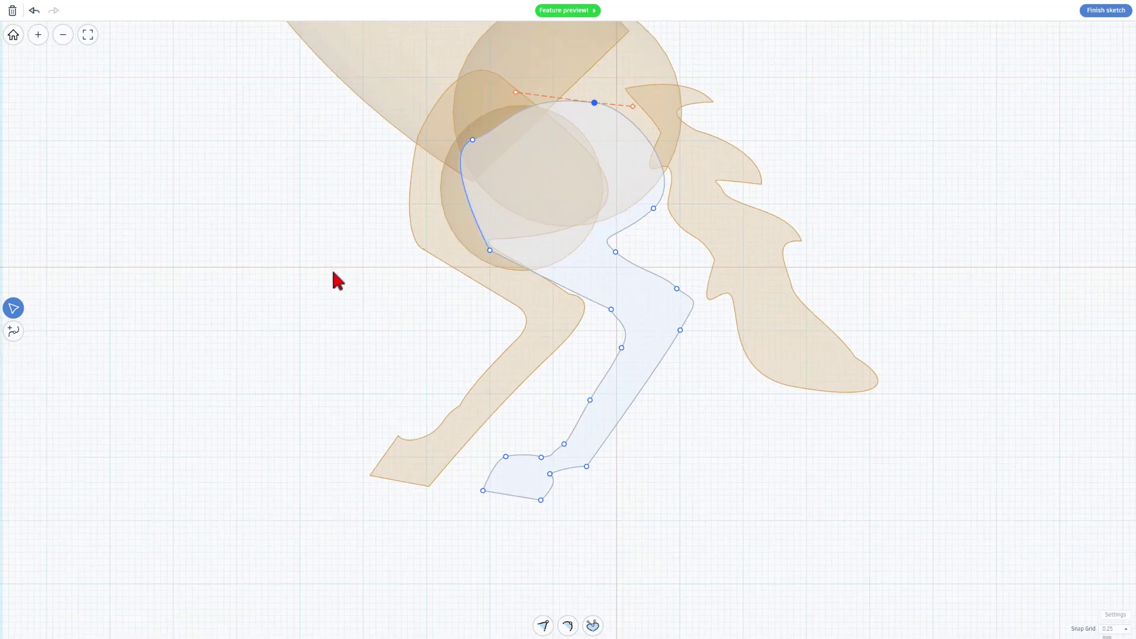
click(1091, 12)
click(341, 379)
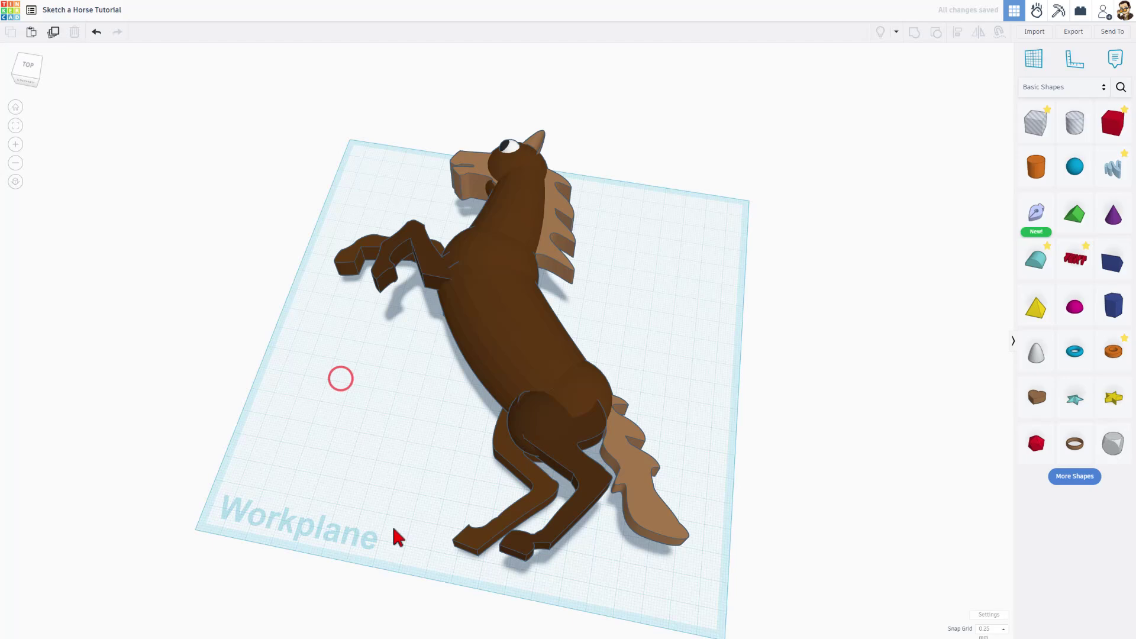
Select all 17 horse shapes, rotate them together 90 degrees so the horse stands upright, and drop it onto the workplane
mouse_move(387, 526)
right_down()
mouse_move(477, 512)
mouse_move(473, 527)
mouse_move(553, 569)
right_up()
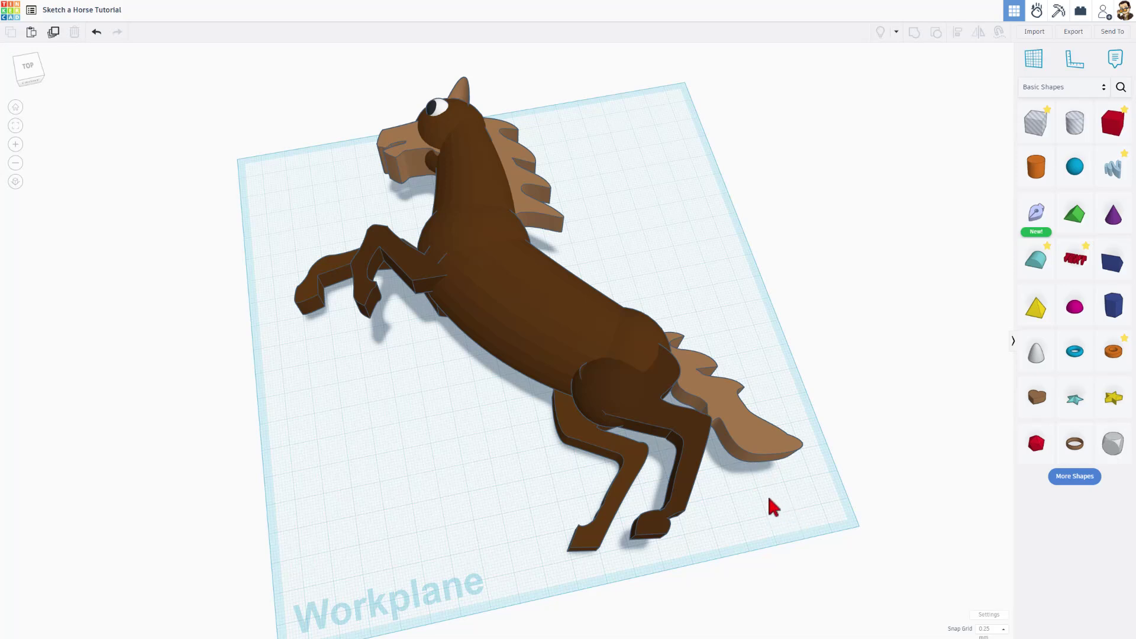
scroll(780, 499, down, 1)
scroll(632, 460, down, 2)
right_drag(363, 261, 242, 300)
drag(249, 194, 625, 486)
right_drag(624, 485, 347, 246)
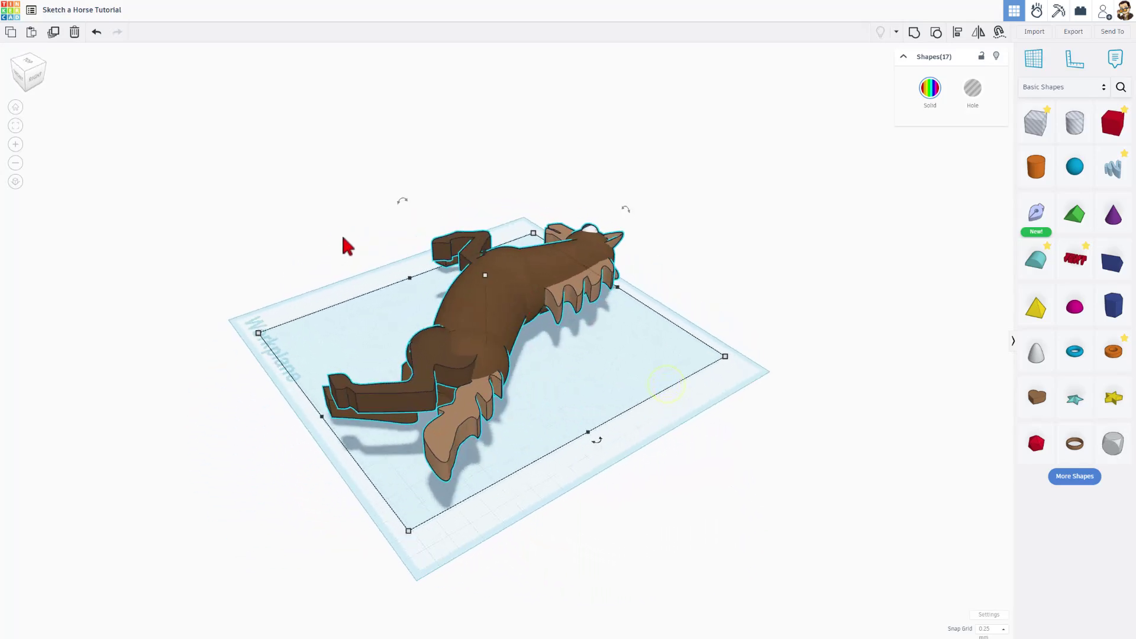
mouse_move(374, 221)
click(244, 230)
drag(276, 142, 620, 504)
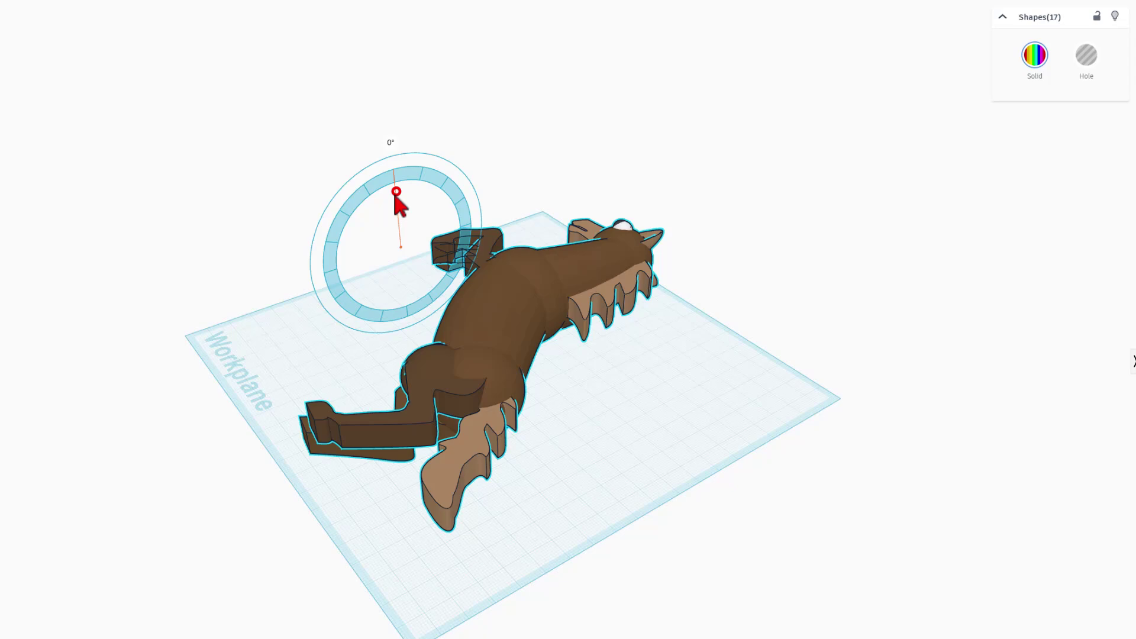
drag(403, 200, 368, 255)
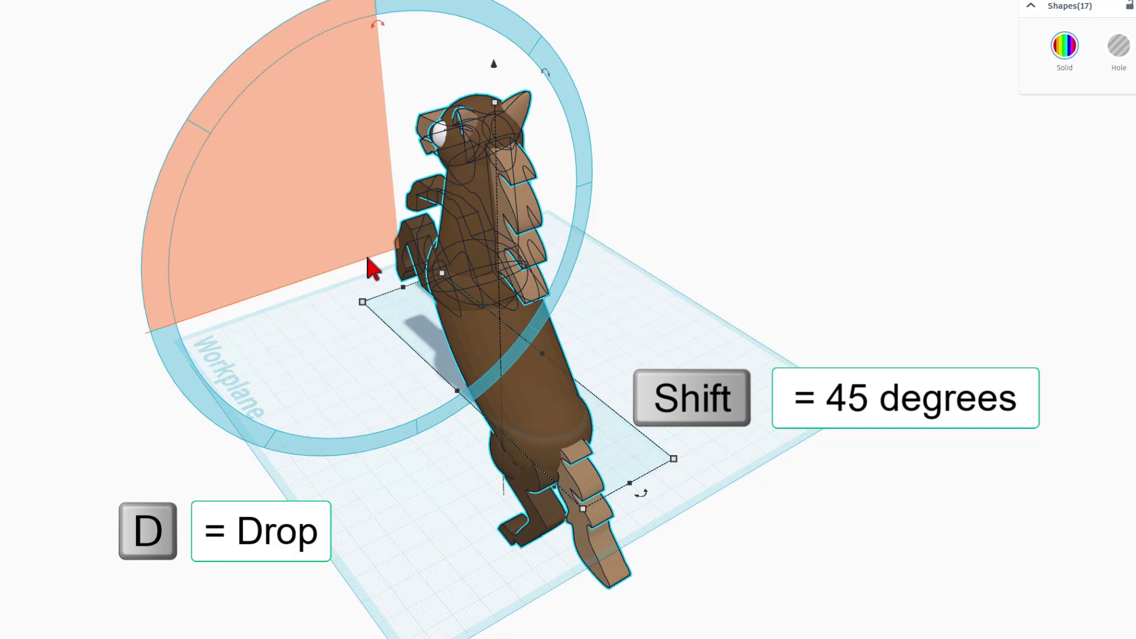
key(d)
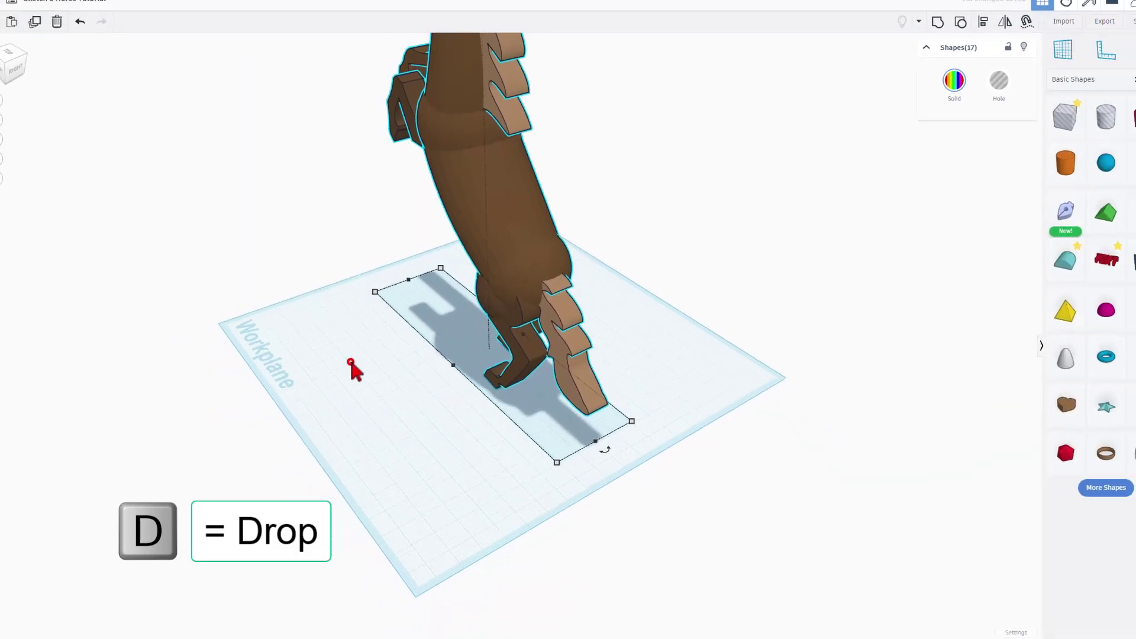
click(354, 378)
Select the whole standing horse and turn it about its vertical axis on the workplane
right_drag(345, 383, 201, 149)
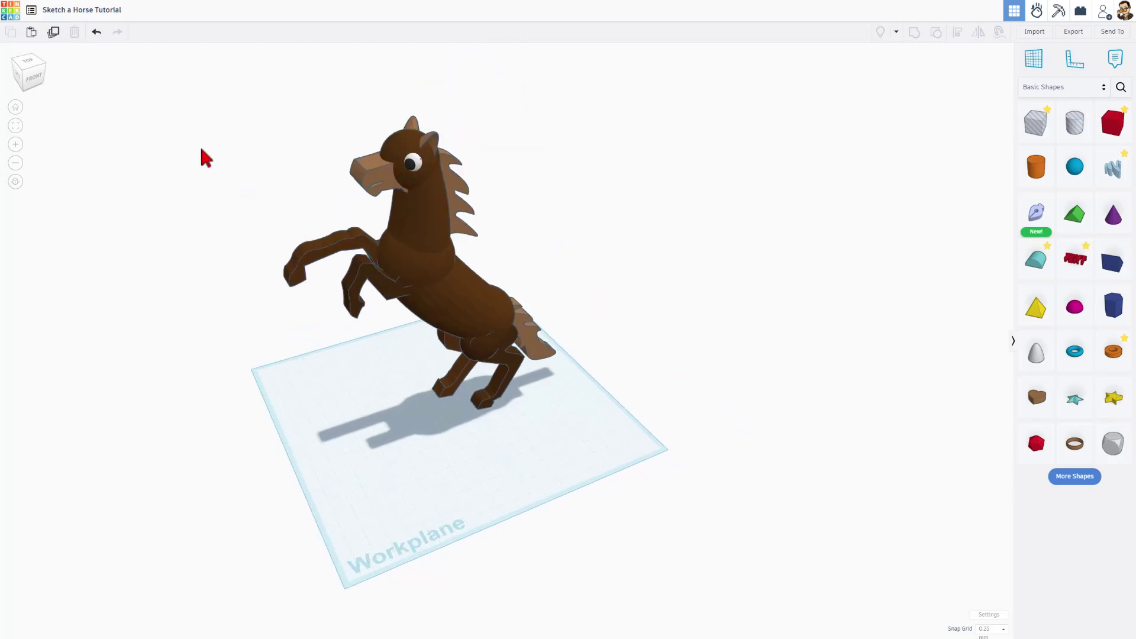
drag(201, 148, 625, 426)
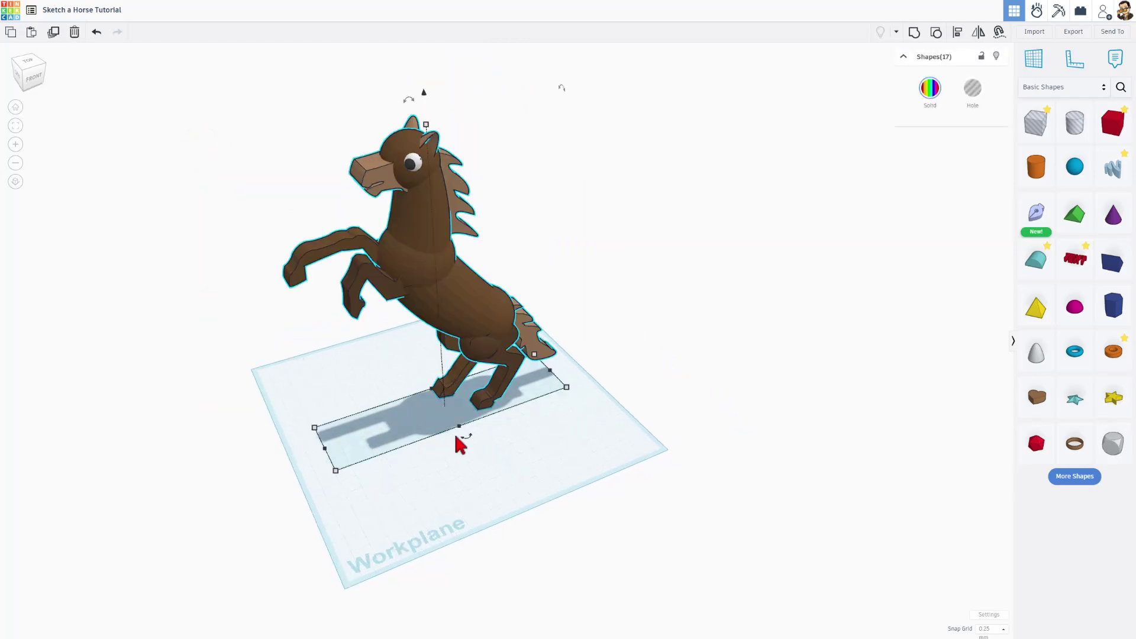
drag(456, 438, 500, 399)
click(603, 374)
right_drag(604, 372, 401, 454)
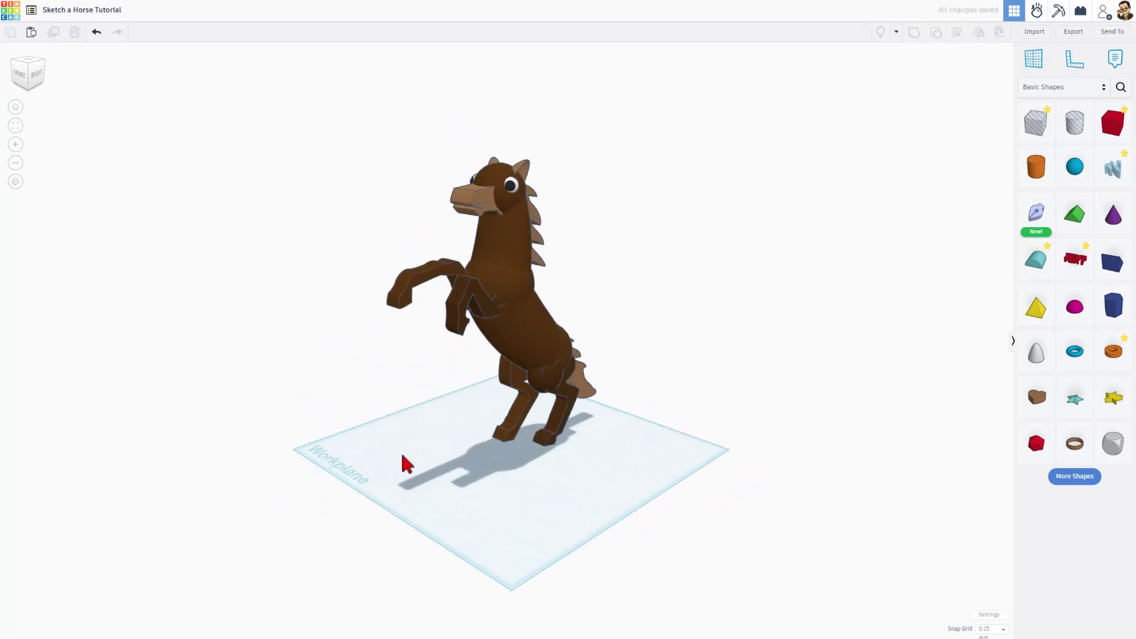
Set the workspace background to light green and turn off the grid display
click(985, 616)
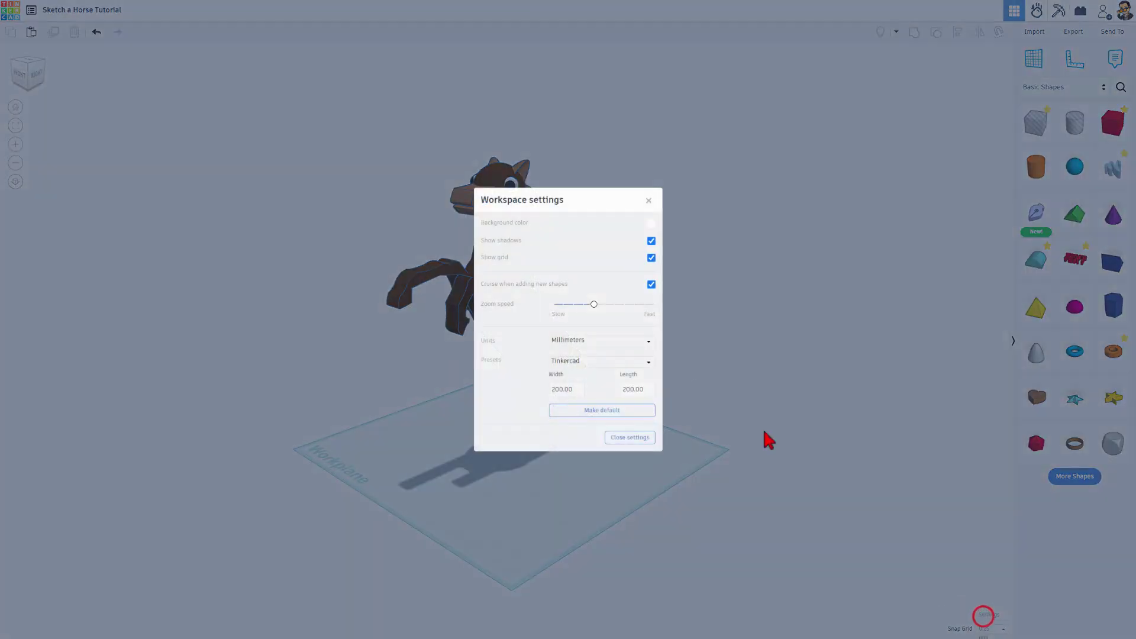
click(674, 196)
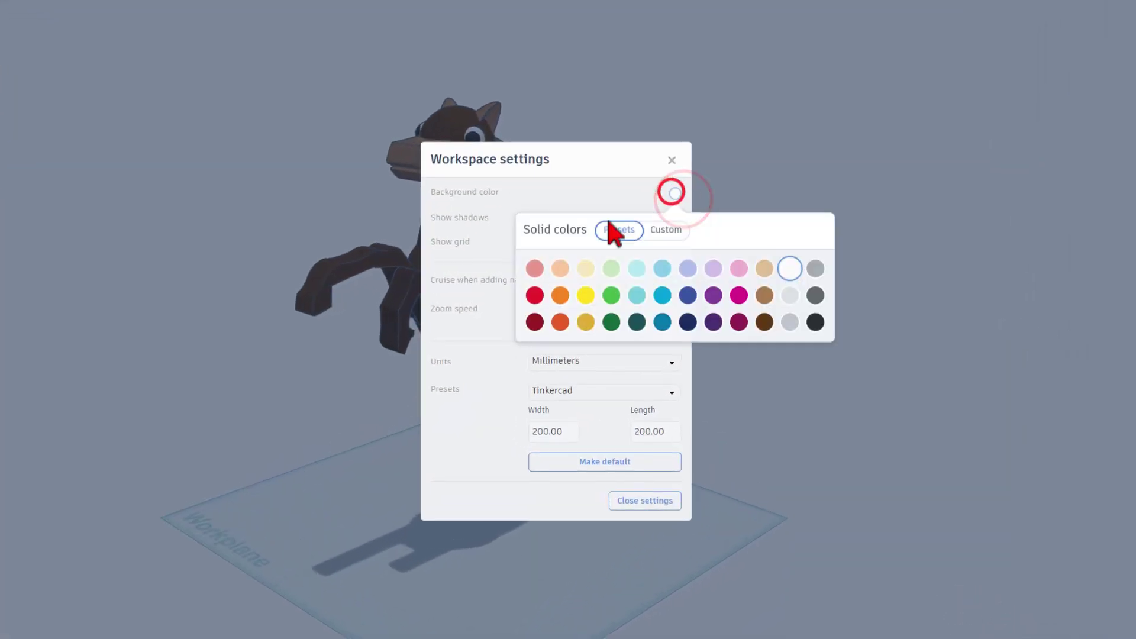
click(610, 265)
click(612, 177)
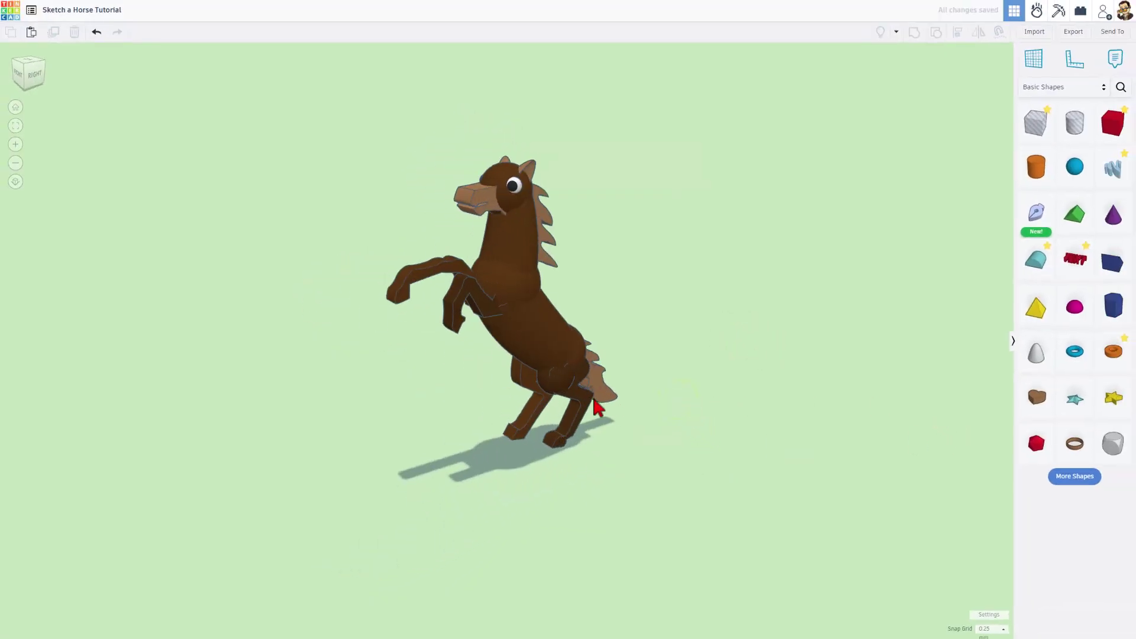
right_drag(790, 316, 833, 305)
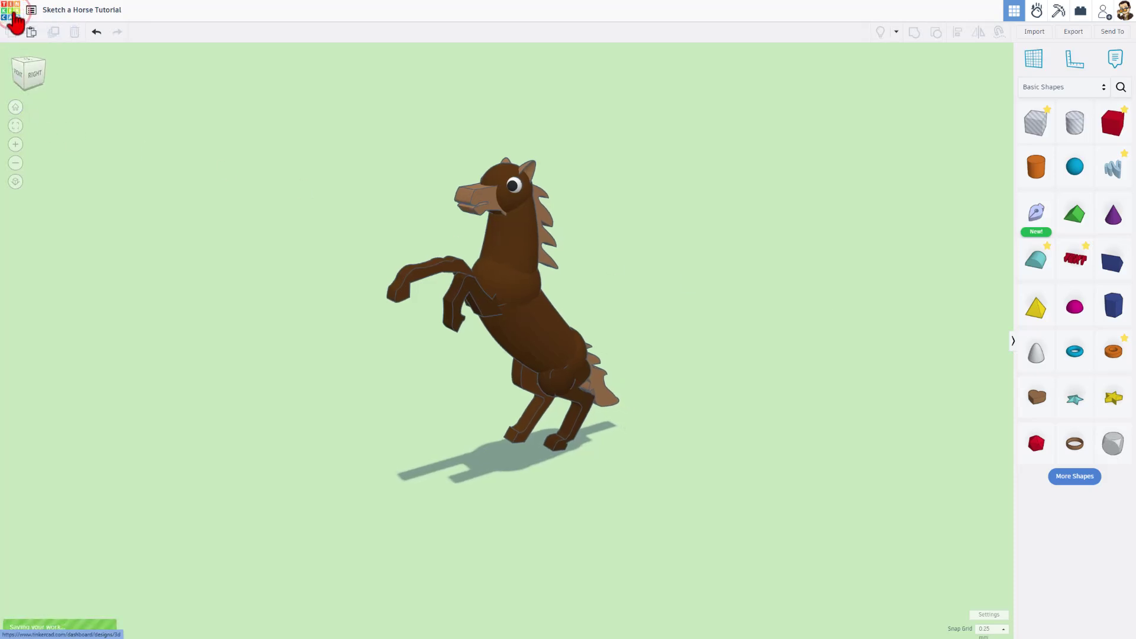
Return to the designs dashboard, open the properties of "Sketch a Horse Tutorial", and enlarge the description box to show its full text
click(13, 17)
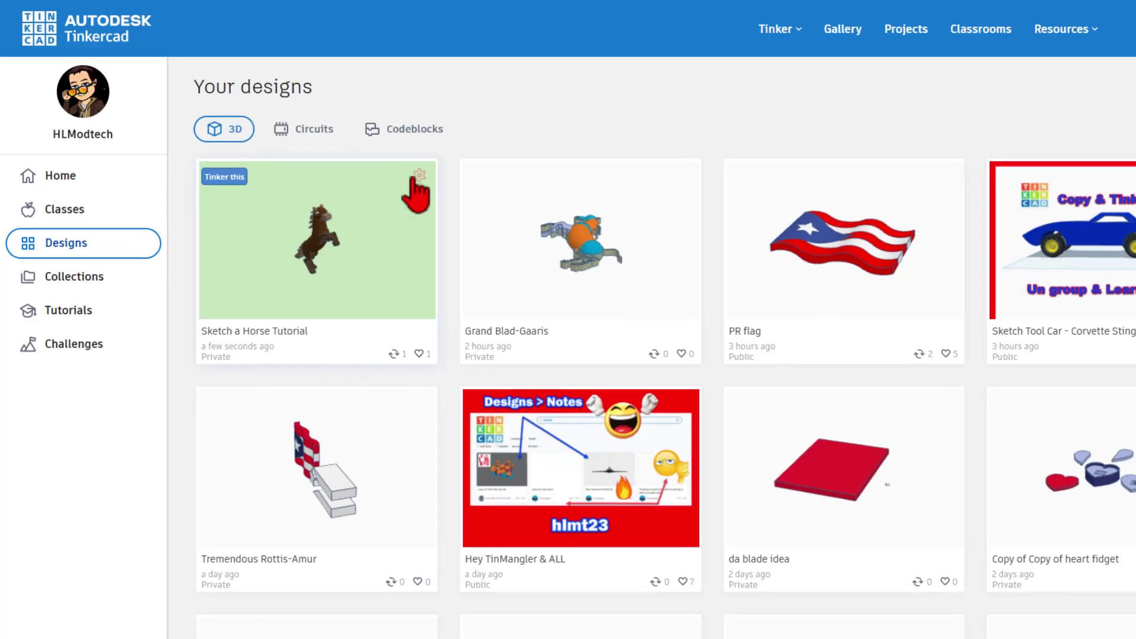
click(414, 177)
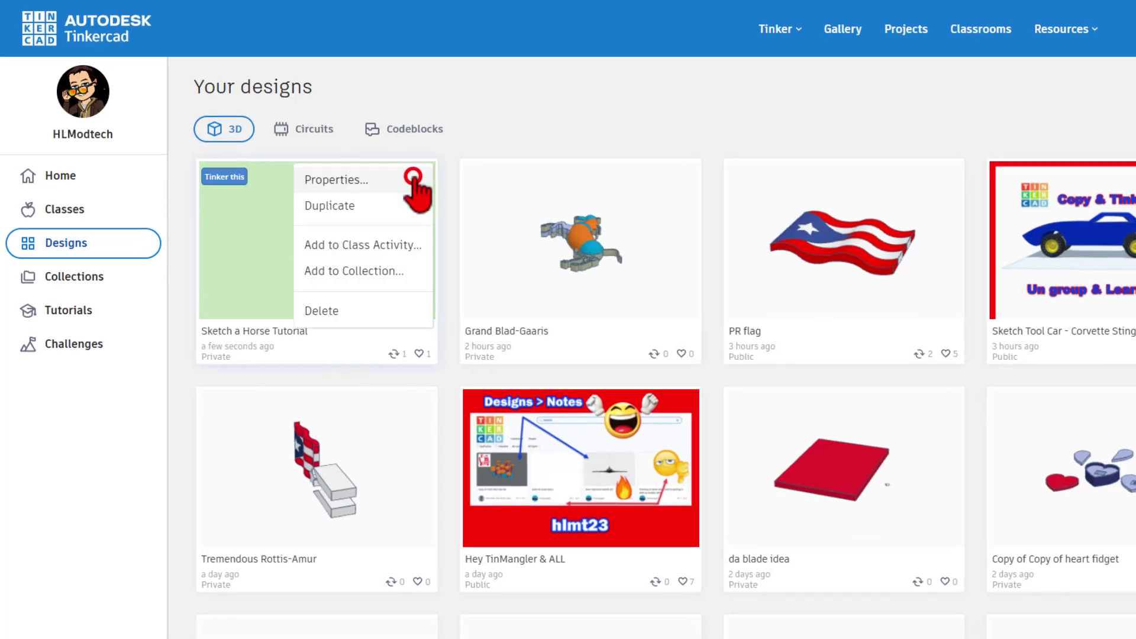
click(377, 180)
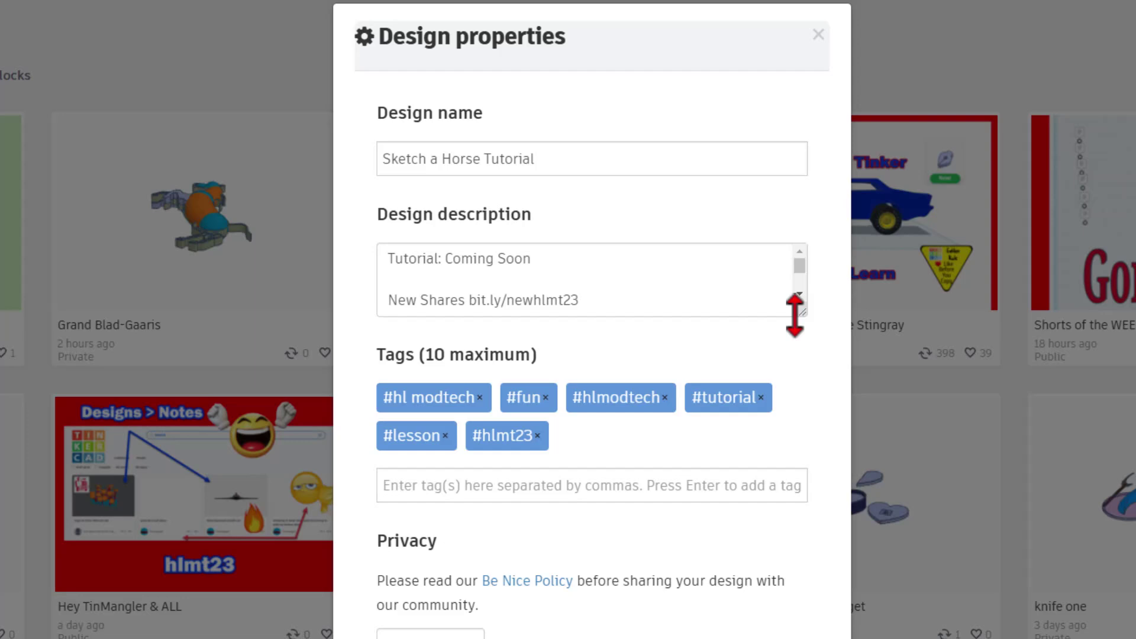
drag(794, 315, 797, 615)
scroll(563, 223, down, 4)
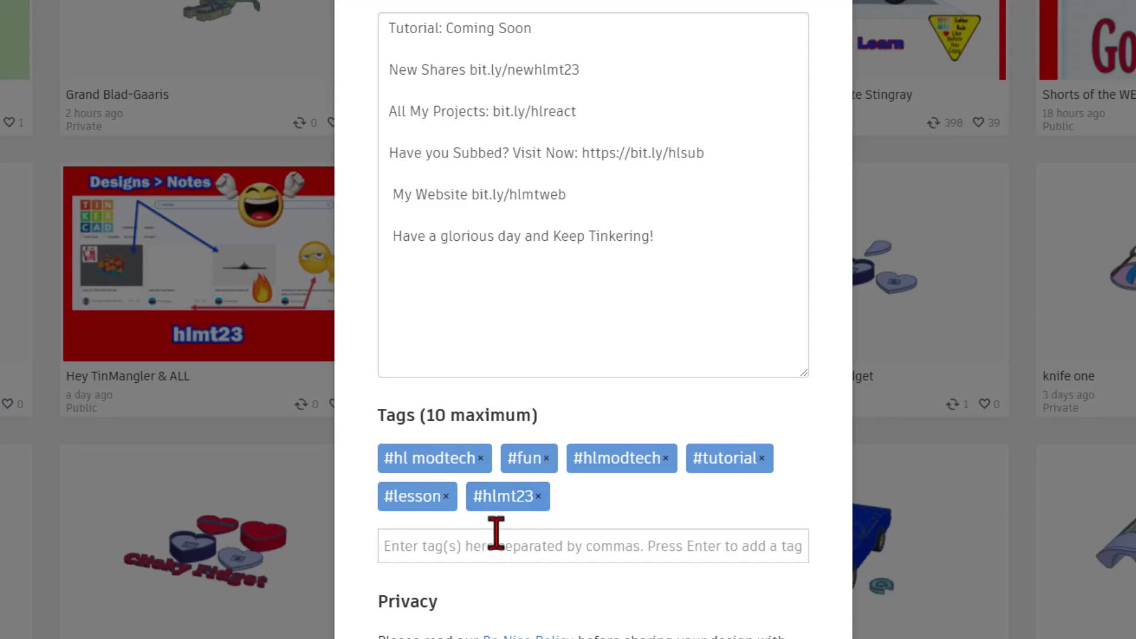
Add the tags "horse" and "standing horse" to the design
click(541, 544)
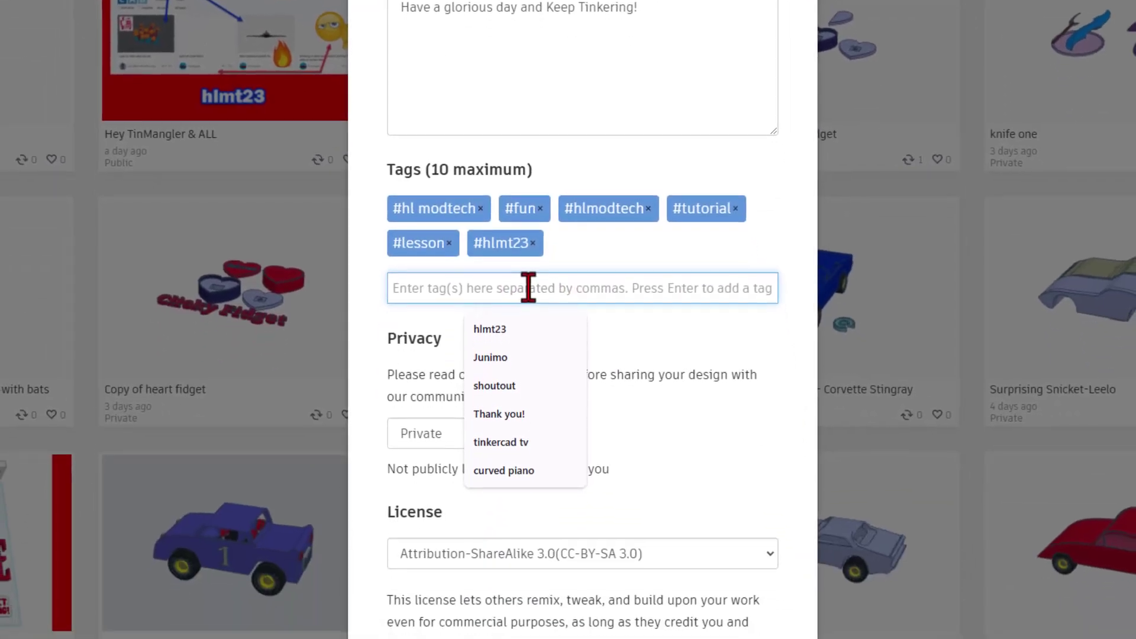
text(horse)
key(Return)
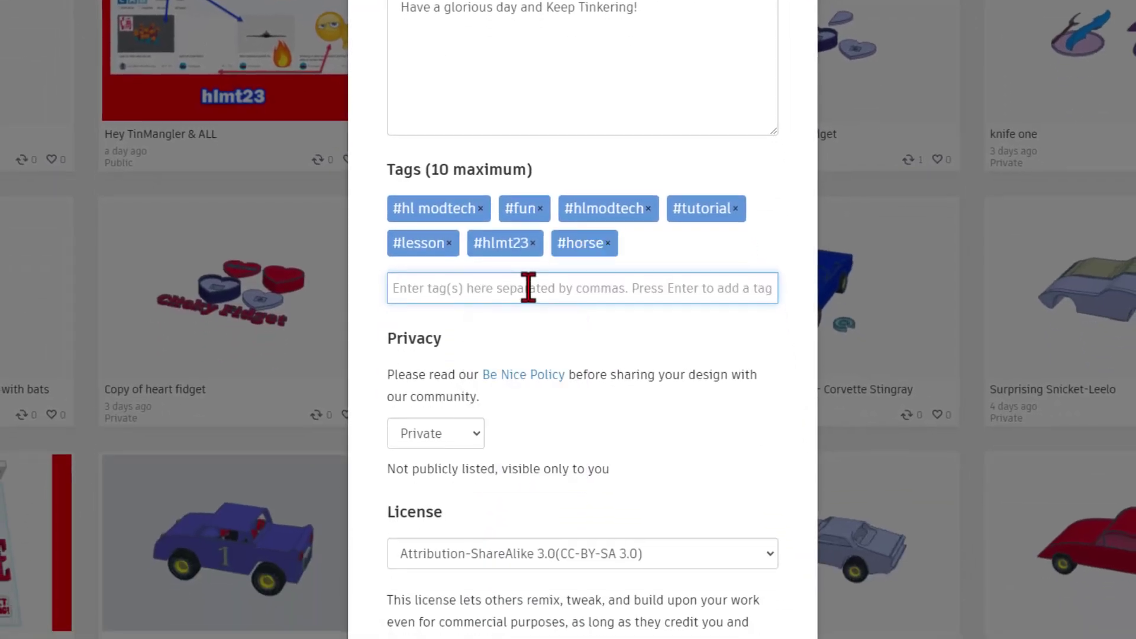
text(sta)
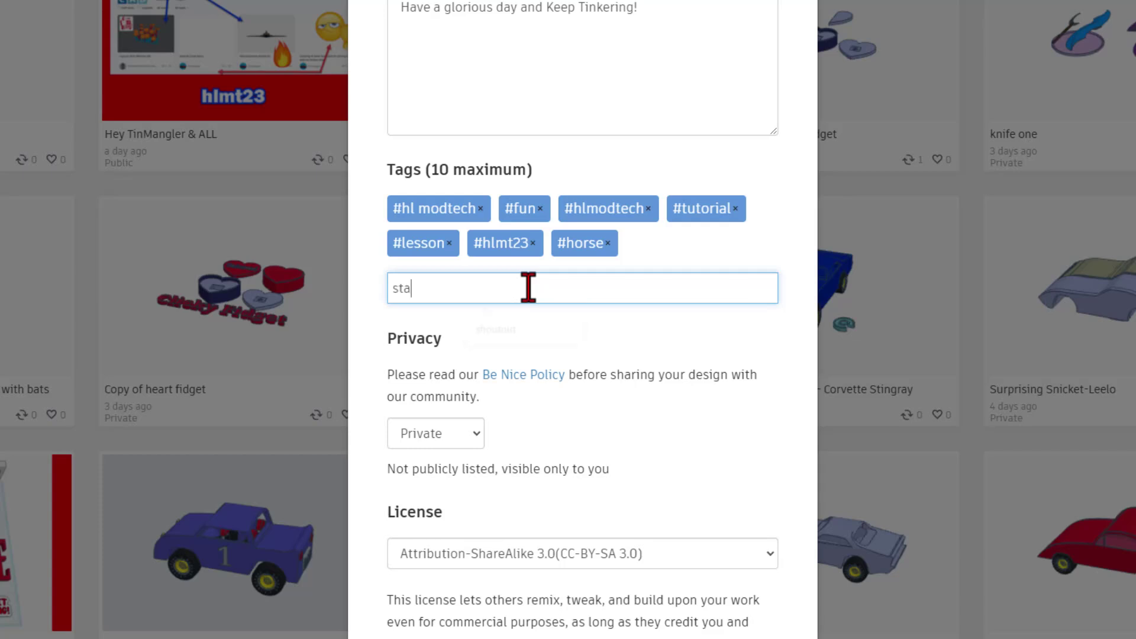
text(nding horse)
key(Return)
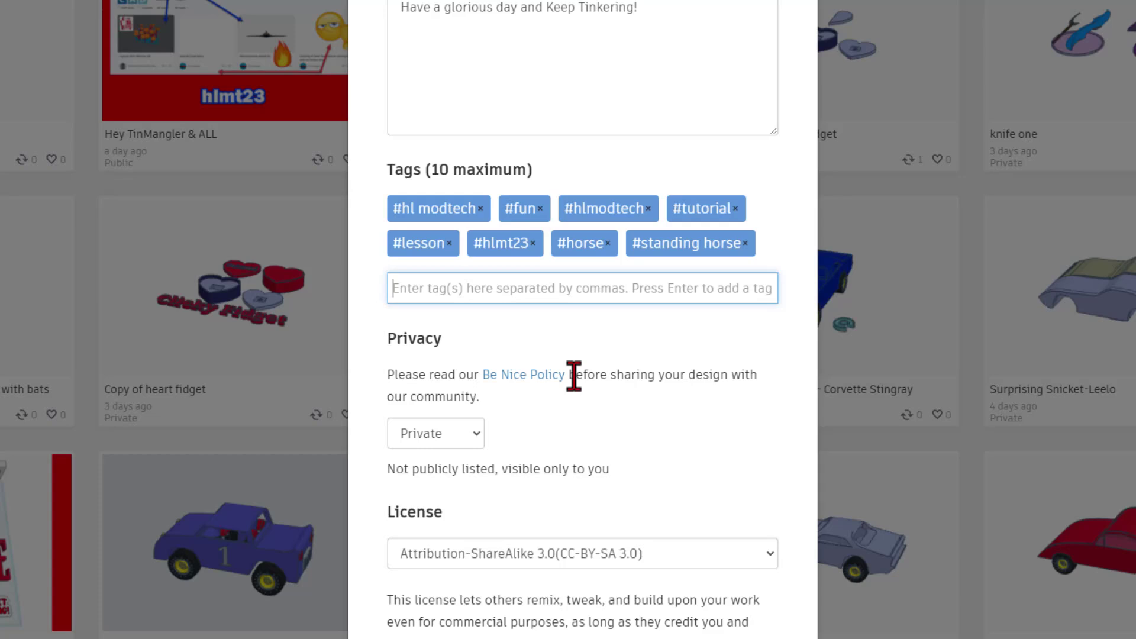
Set the design's privacy to Public and its license to Attribution-NoDerivs 3.0 (CC-BY-ND 3.0)
scroll(573, 377, down, 3)
click(452, 223)
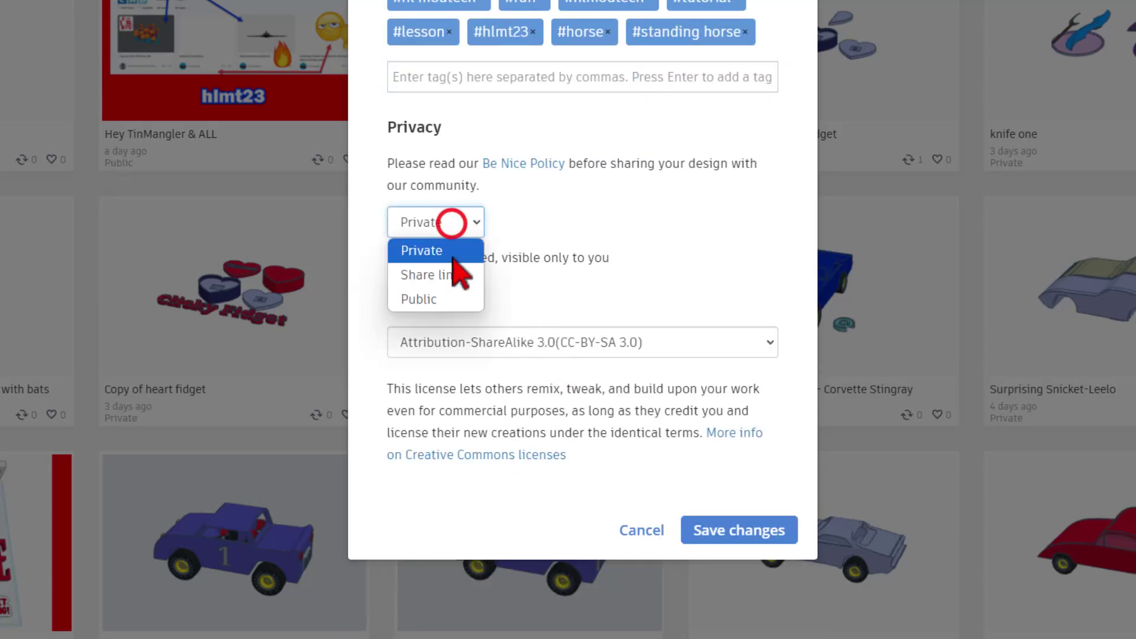
click(435, 300)
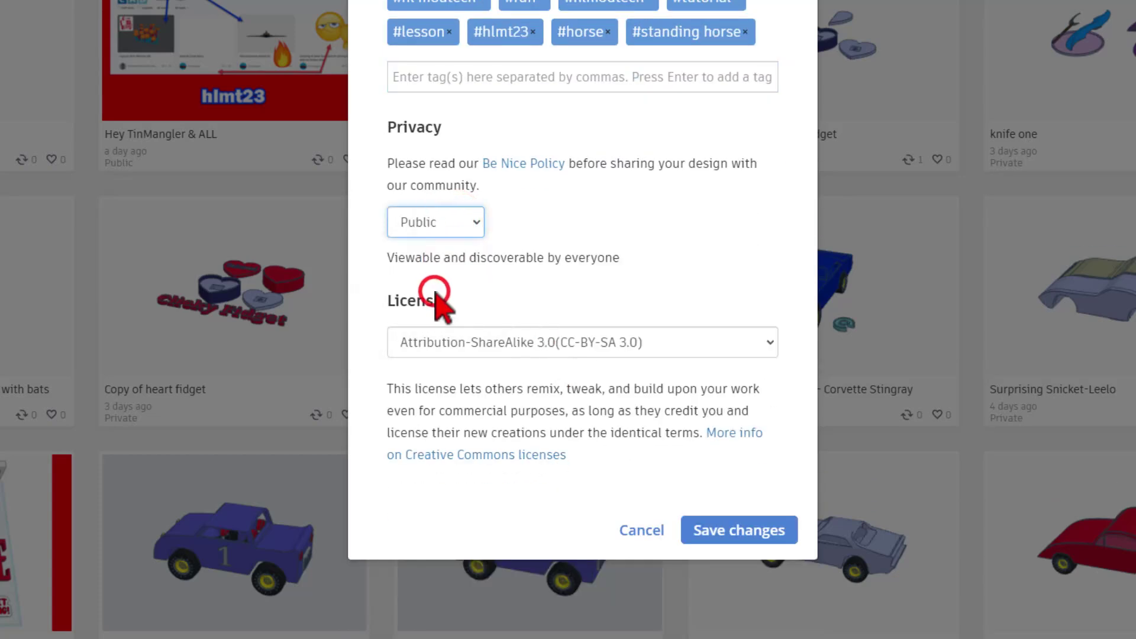
click(475, 348)
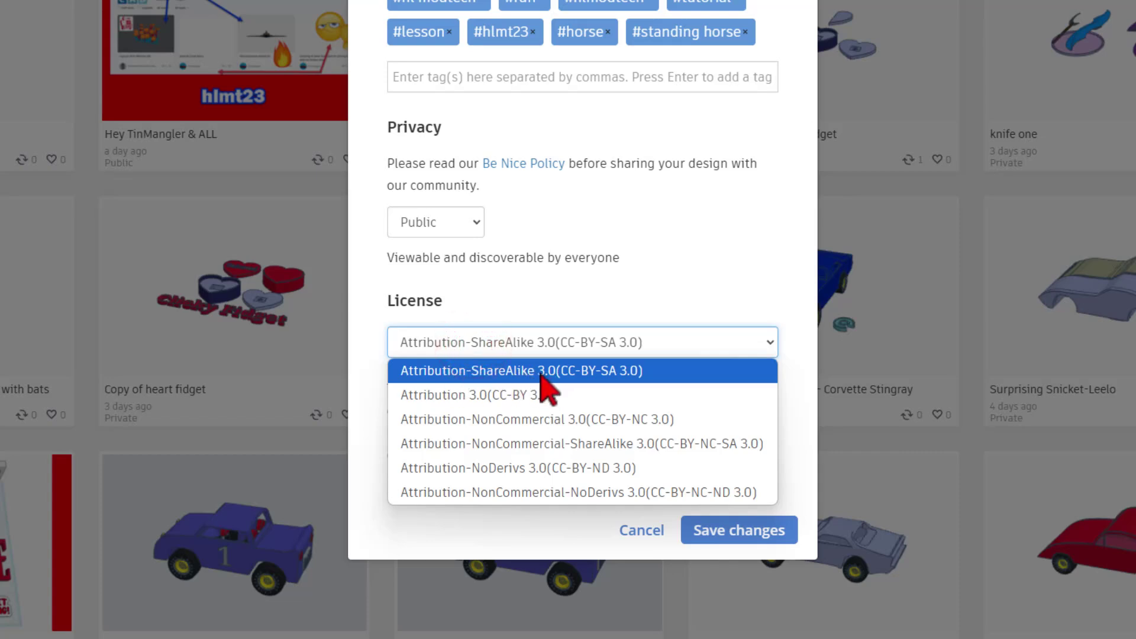
click(563, 471)
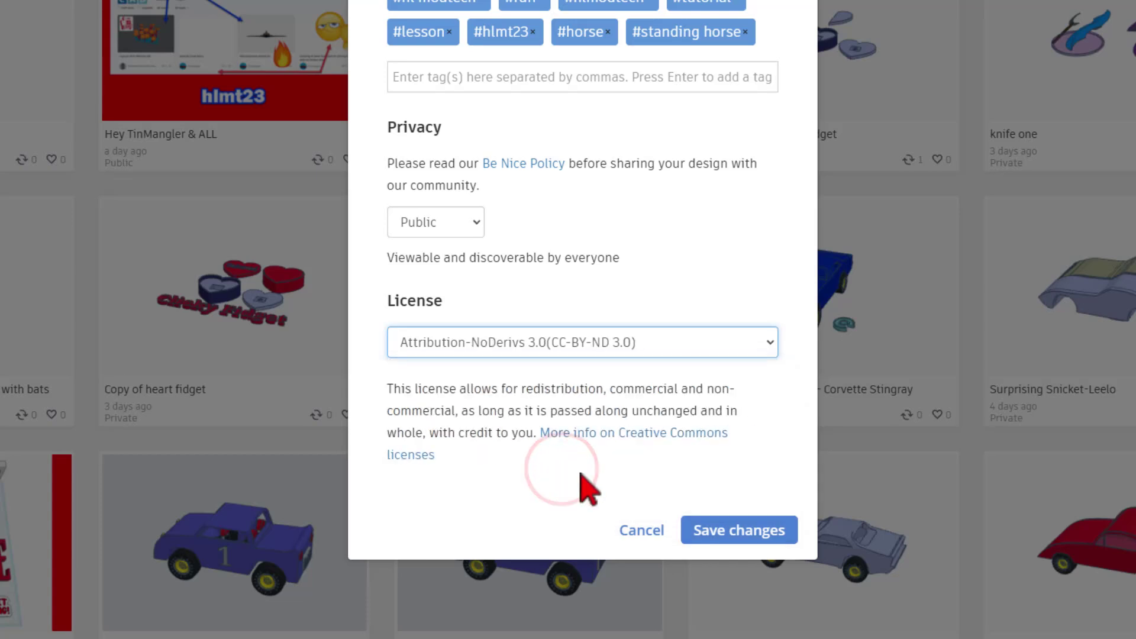